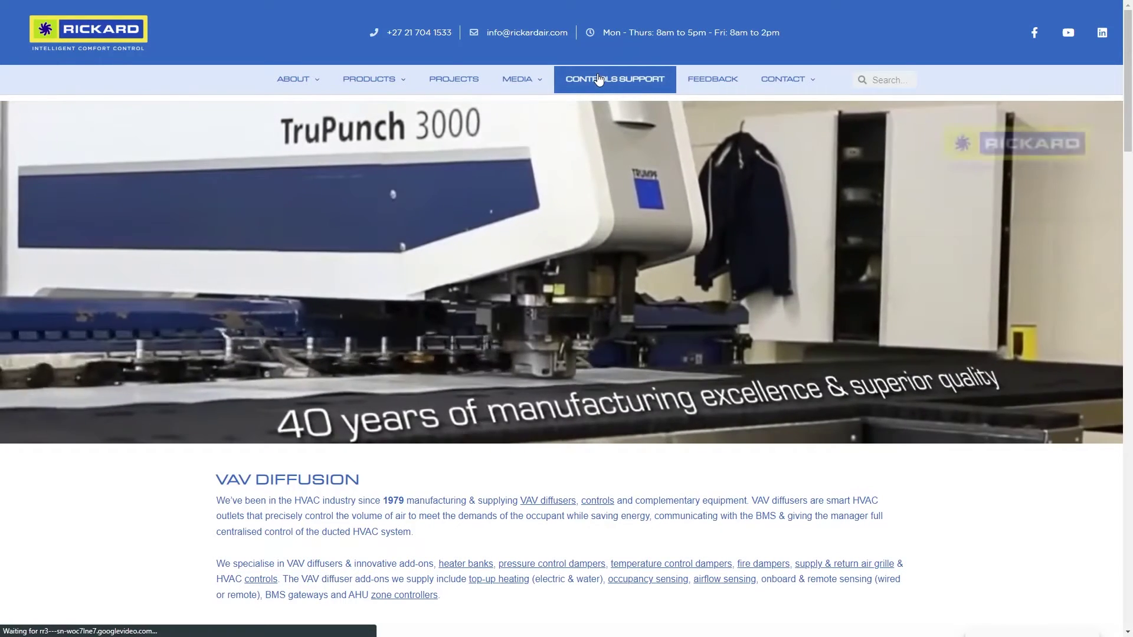
- Download setup64_8.17.exe from the Rickard Air Controls Support downloads page
left_click(598, 79)
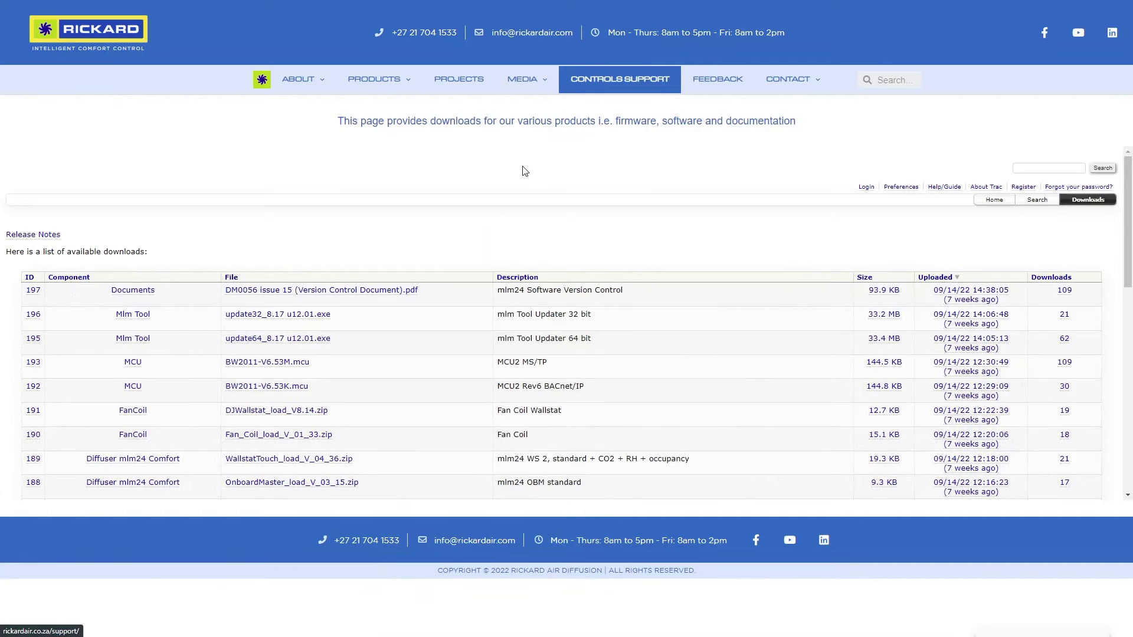
scroll(339, 219, "down", 4)
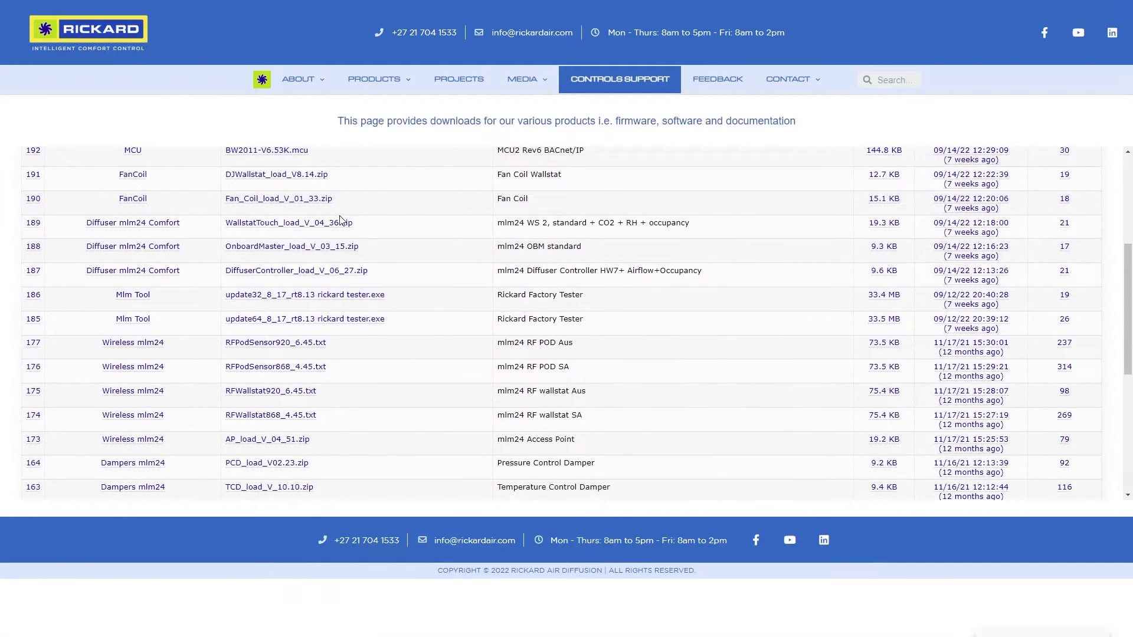
scroll(340, 219, "down", 2)
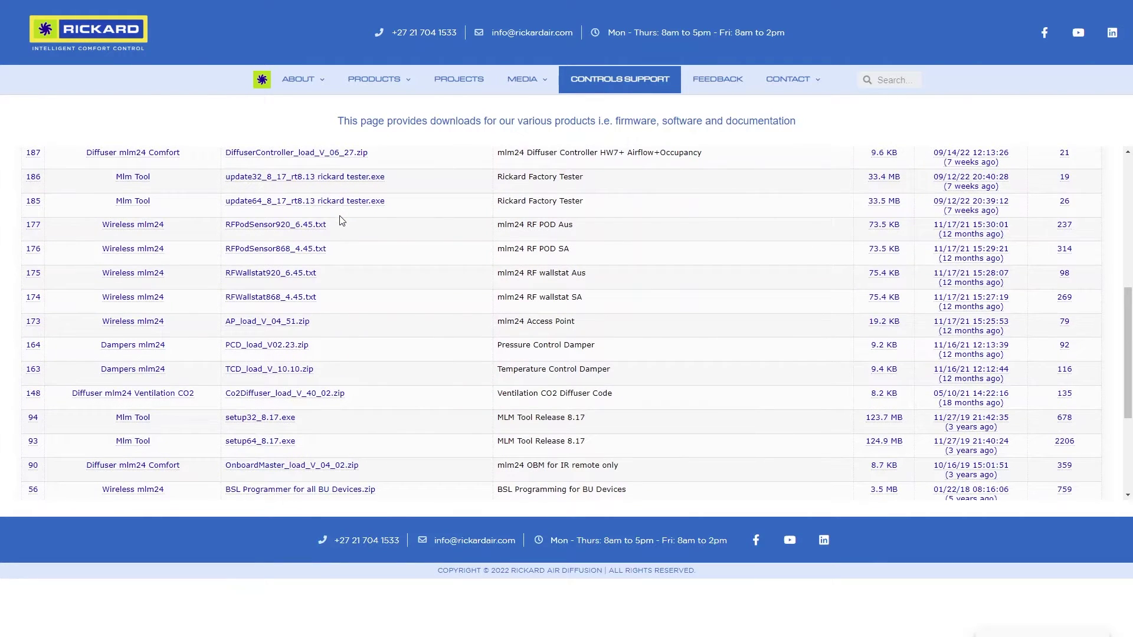
scroll(340, 220, "down", 2)
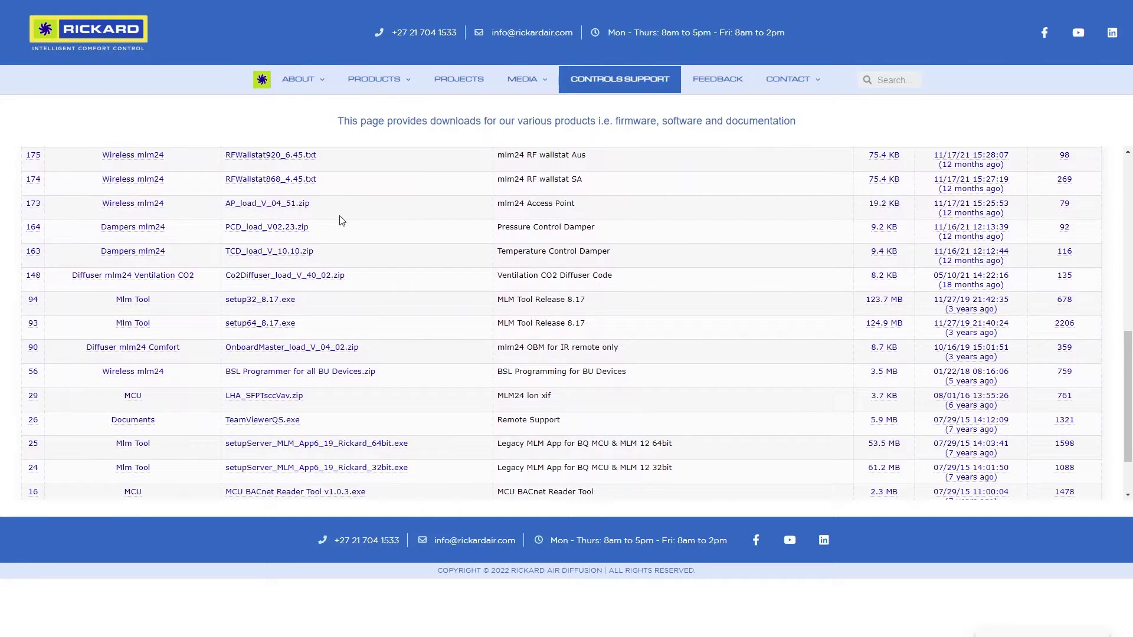
left_click(263, 328)
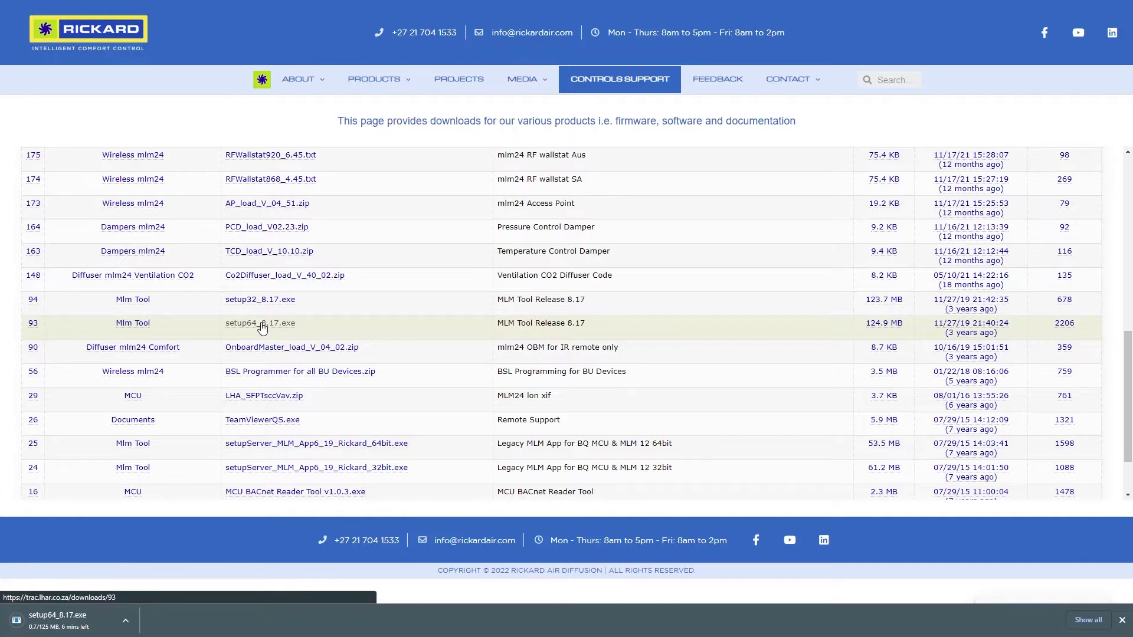
- Download update64_8.17 u12.01.exe from the same downloads table
scroll(263, 328, "up", 5)
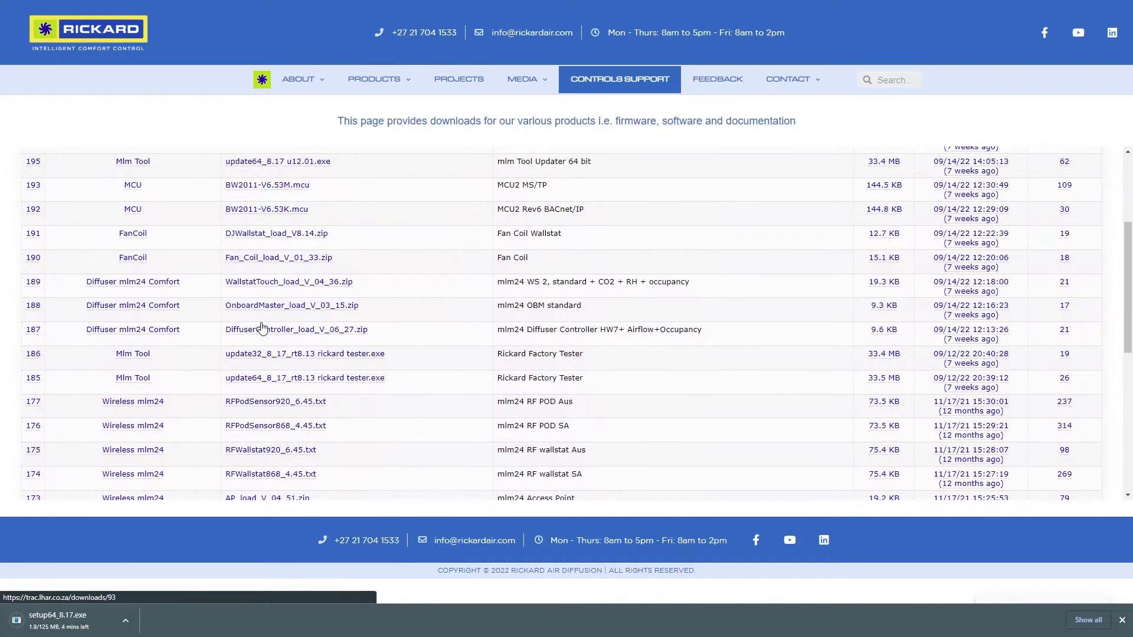
scroll(262, 328, "up", 2)
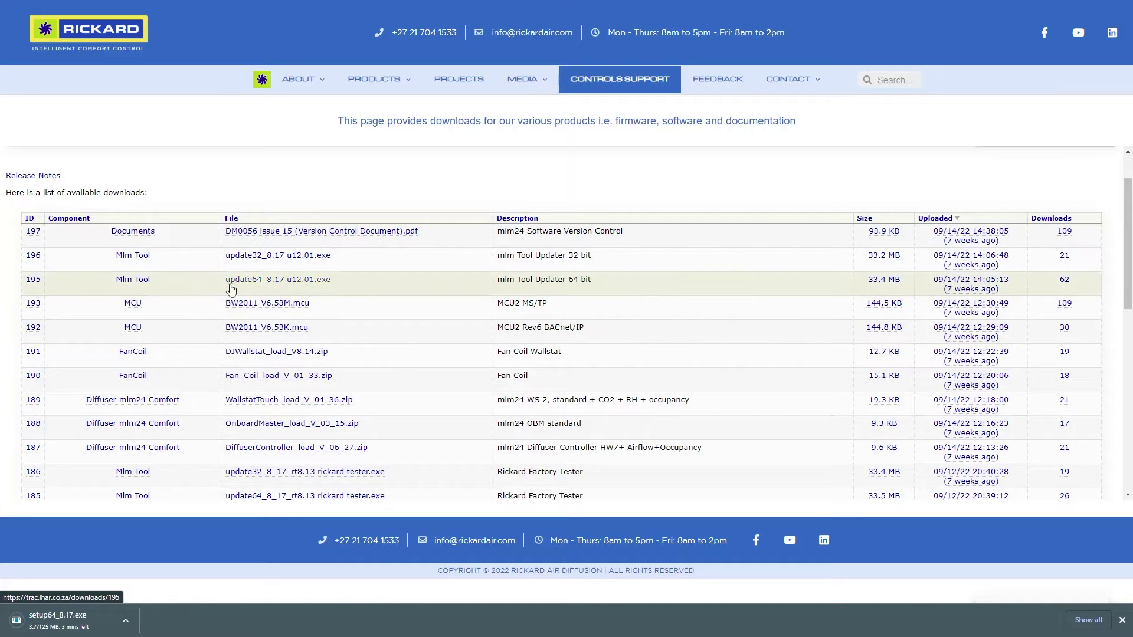
left_click(275, 286)
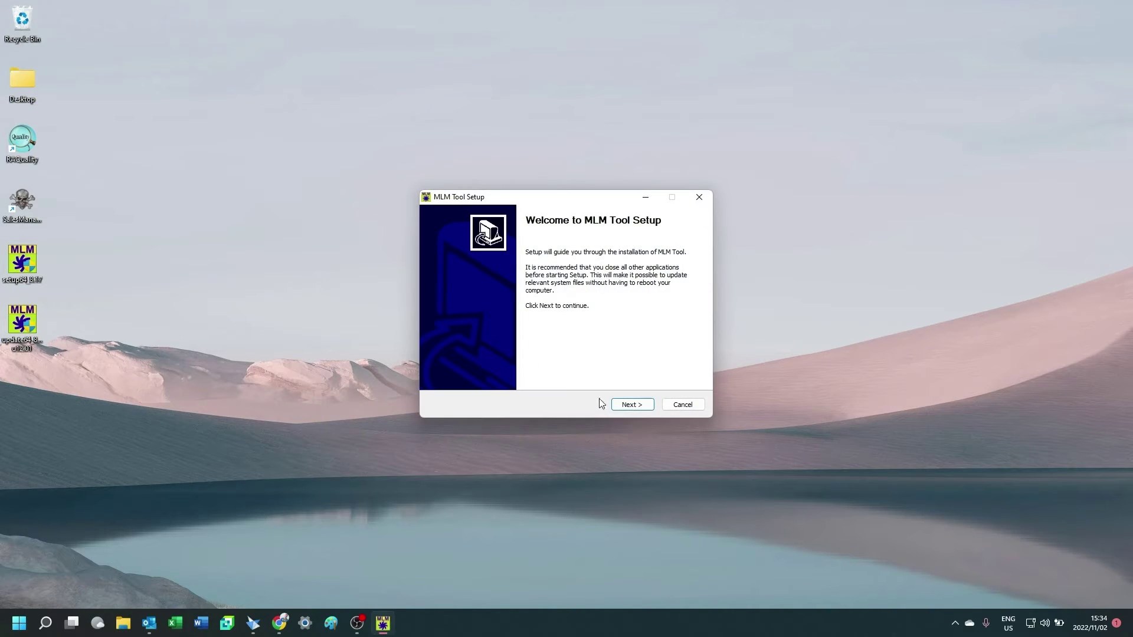
- Accept the licence and install MLM Tool 8 into the default folder
left_click(648, 409)
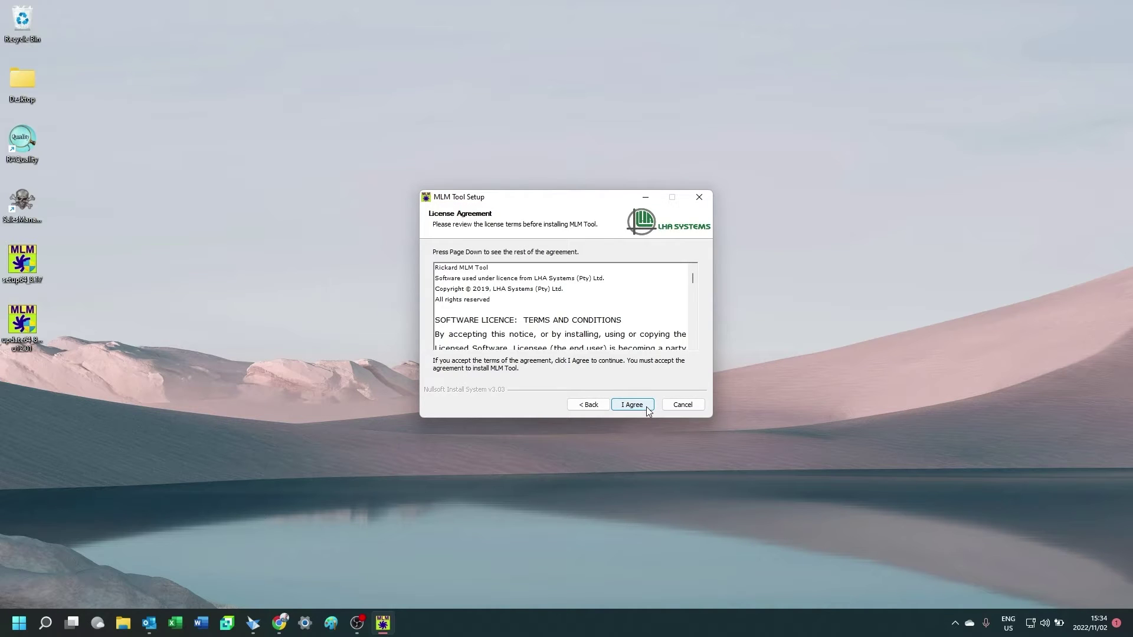
left_click(647, 408)
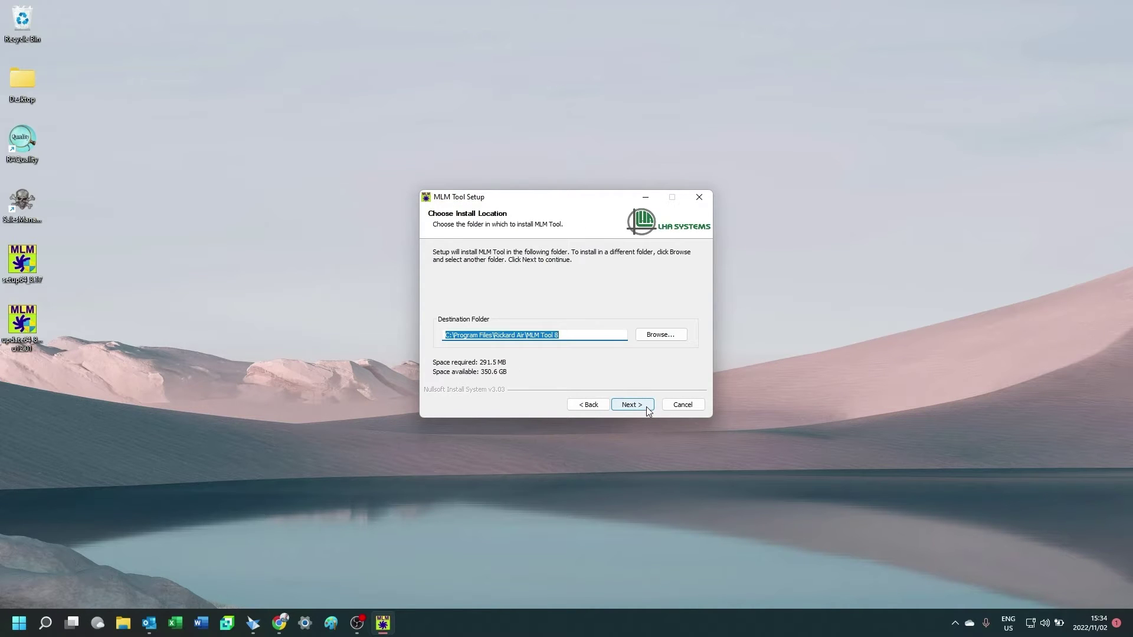
left_click(646, 406)
left_click(647, 406)
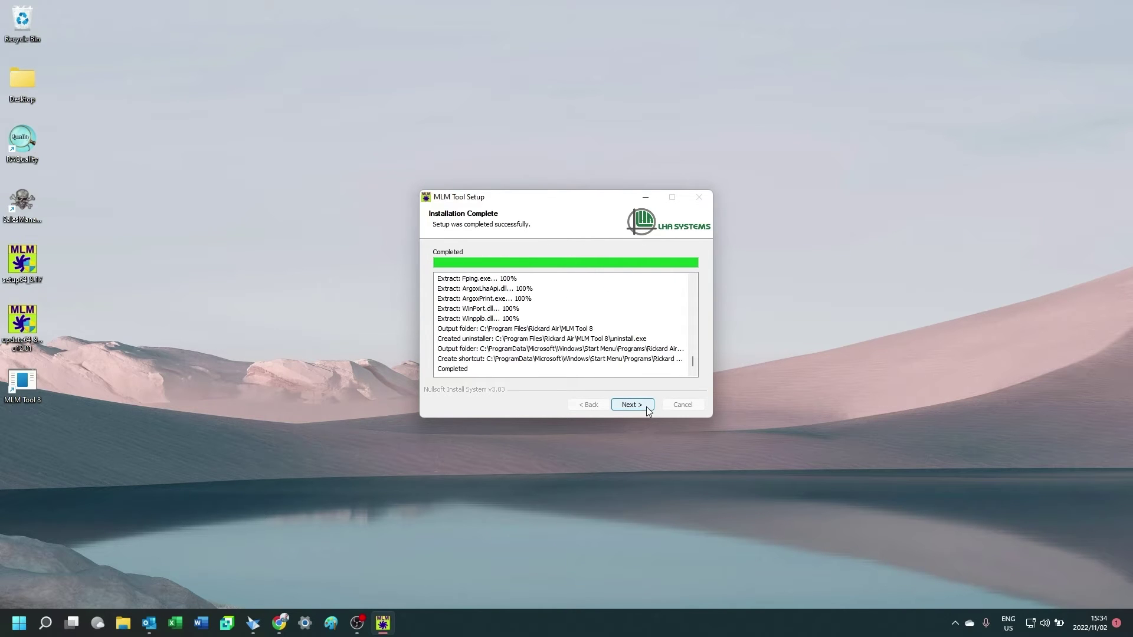
left_click(647, 407)
- Install the LHA Systems USB driver and the BACS device driver, dismissing the already-current notice
left_click(647, 408)
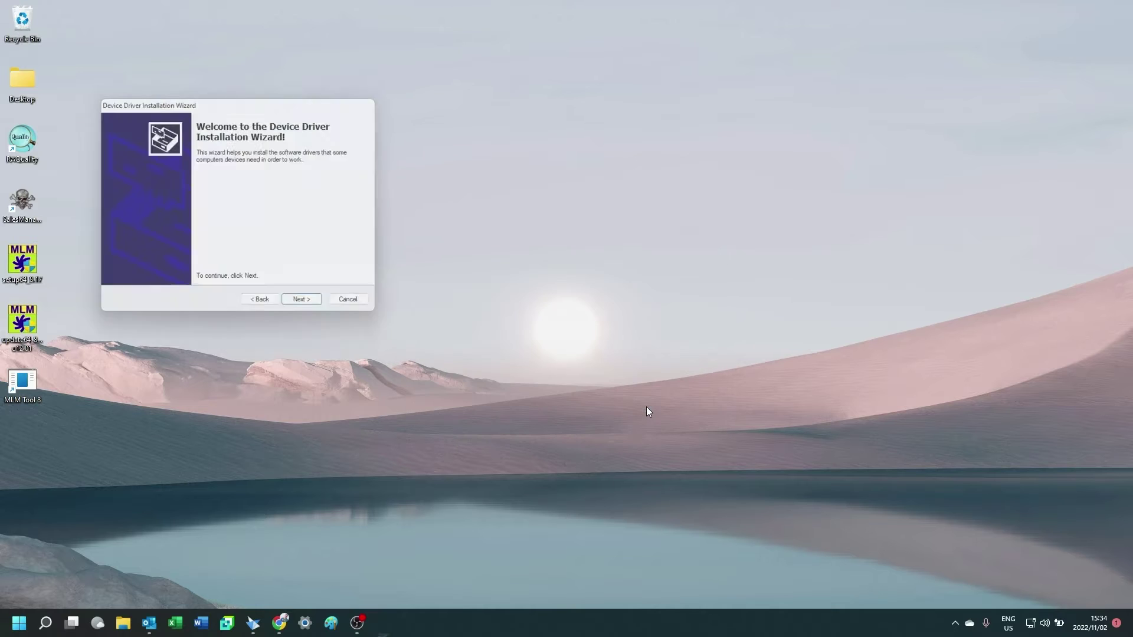
left_click(308, 308)
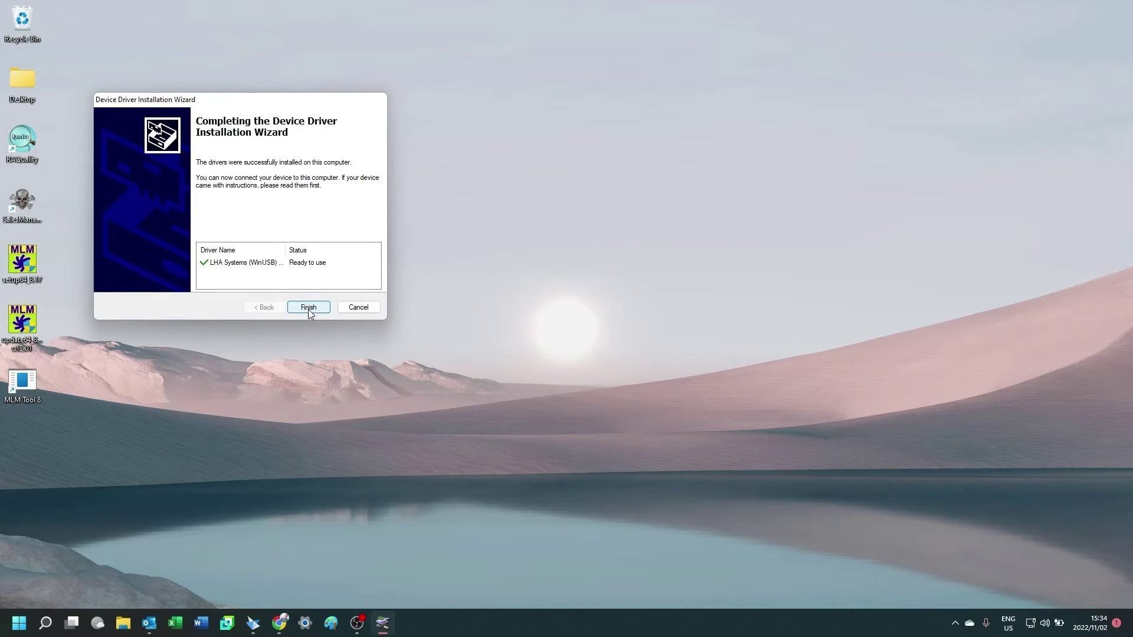
left_click(308, 309)
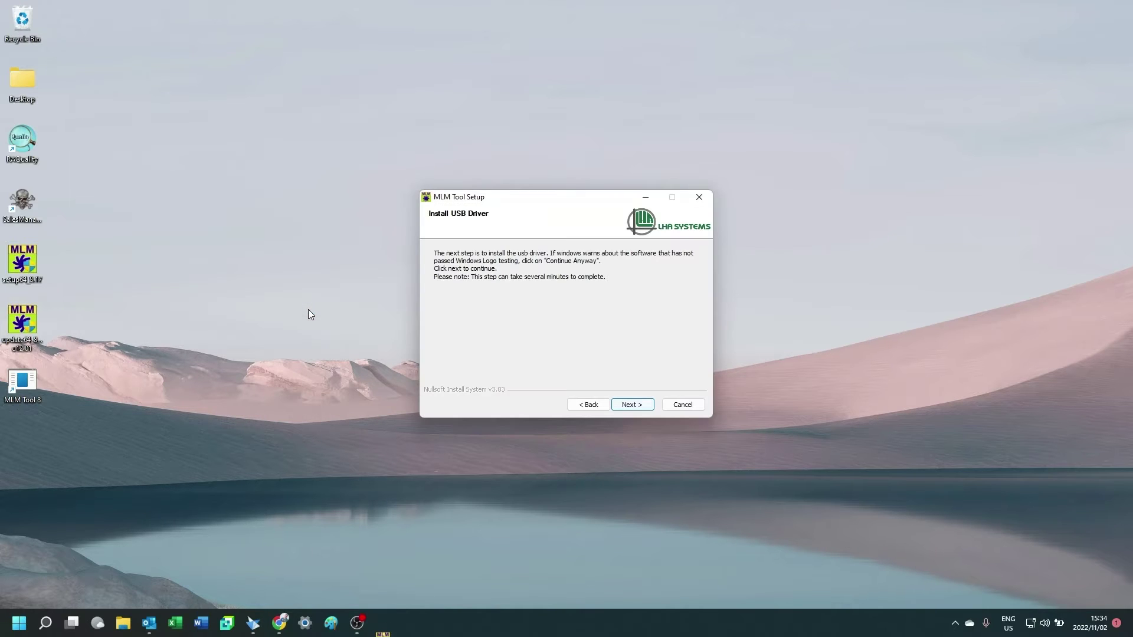
left_click(630, 406)
left_click(609, 346)
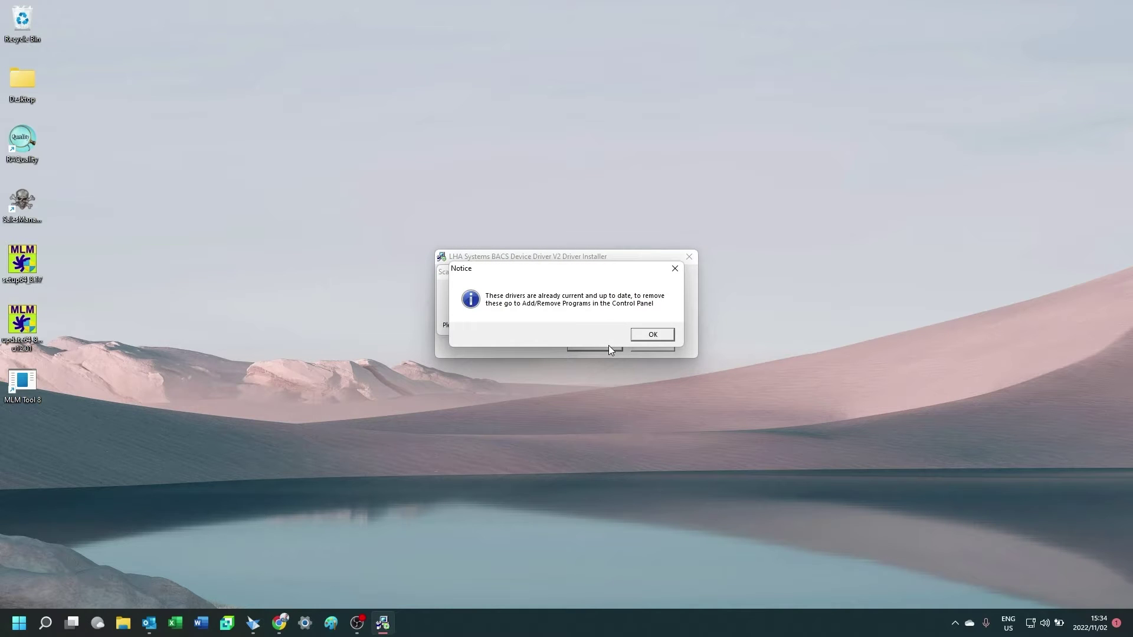
left_click(638, 336)
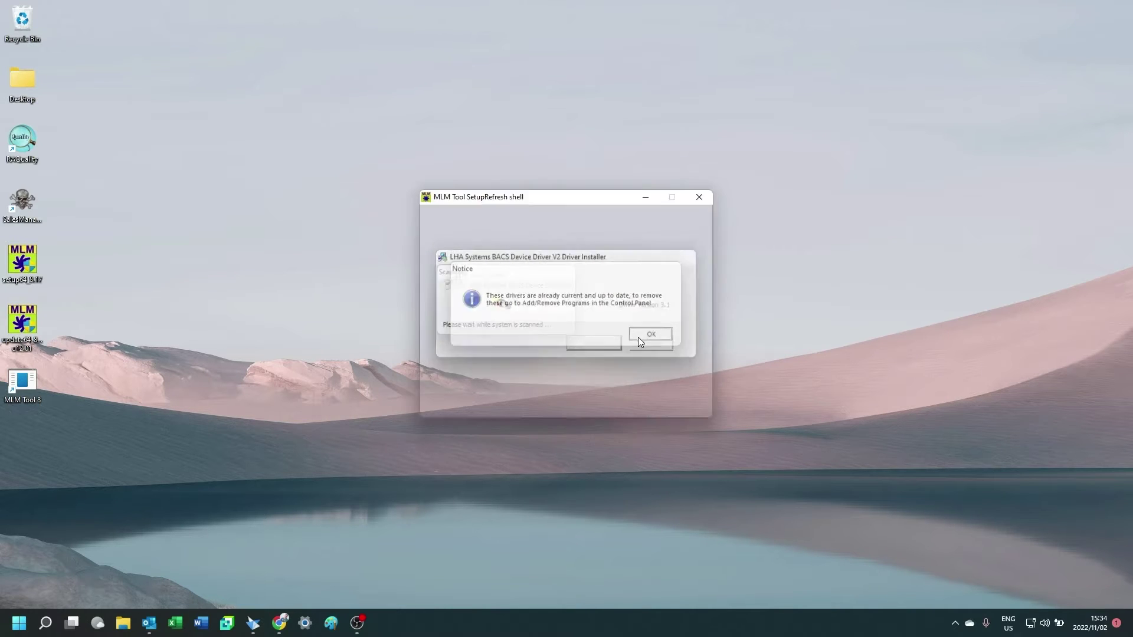
- Close the finished setup and launch the update64 updater from the desktop
left_click(640, 408)
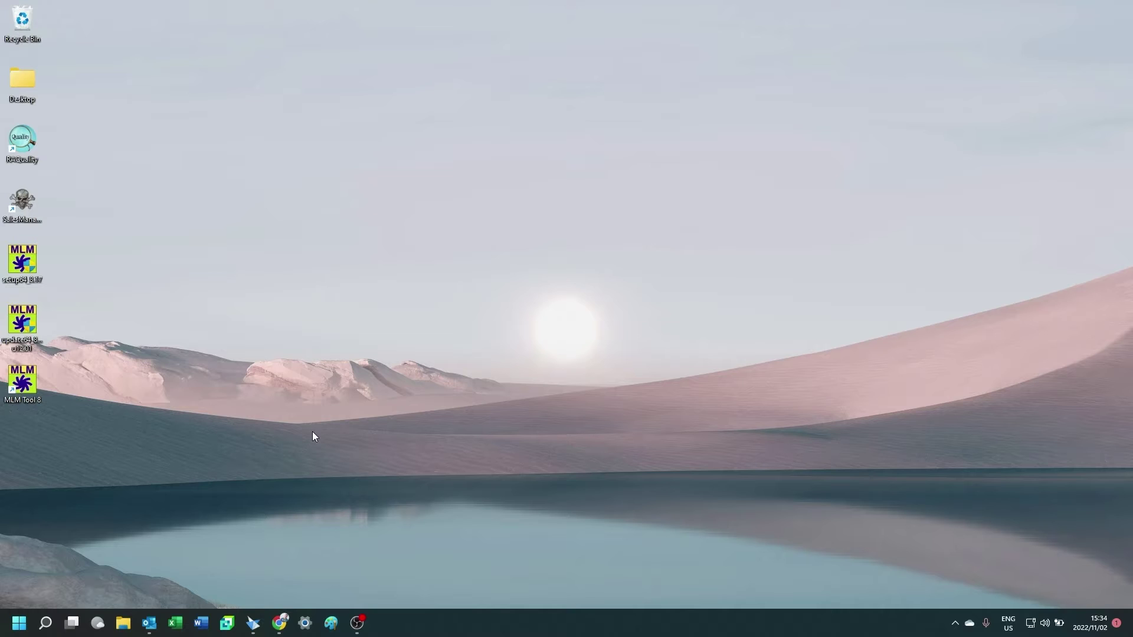
left_click(31, 327)
double_click(31, 327)
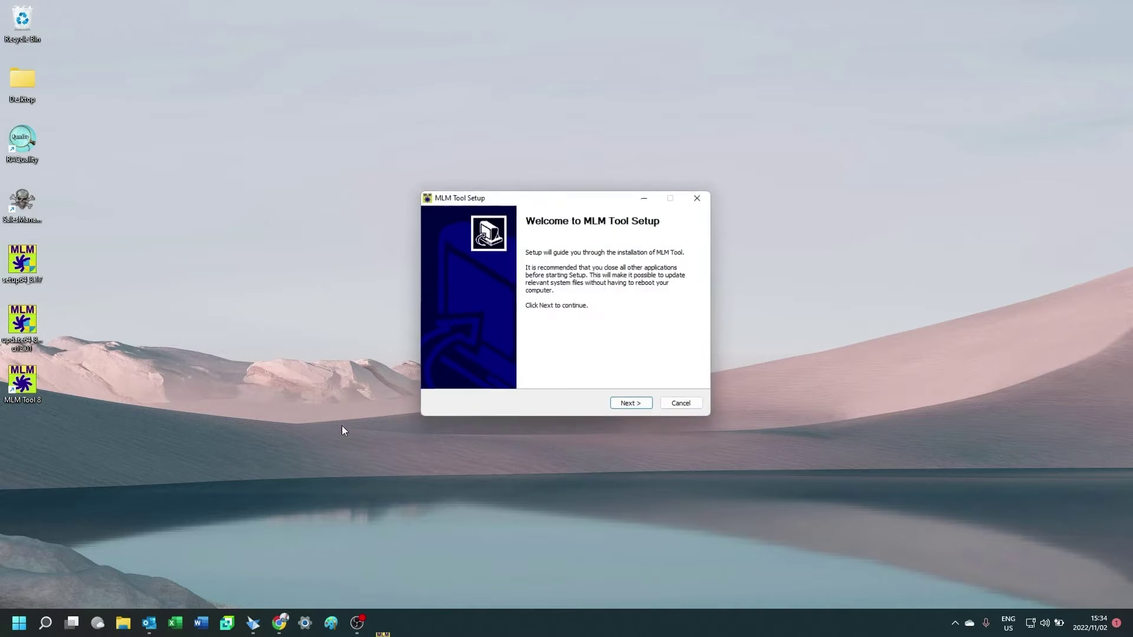
- Install the 64-bit 8.17 u12.01 update, then start MLM Tool 8 from its desktop shortcut
left_click(643, 406)
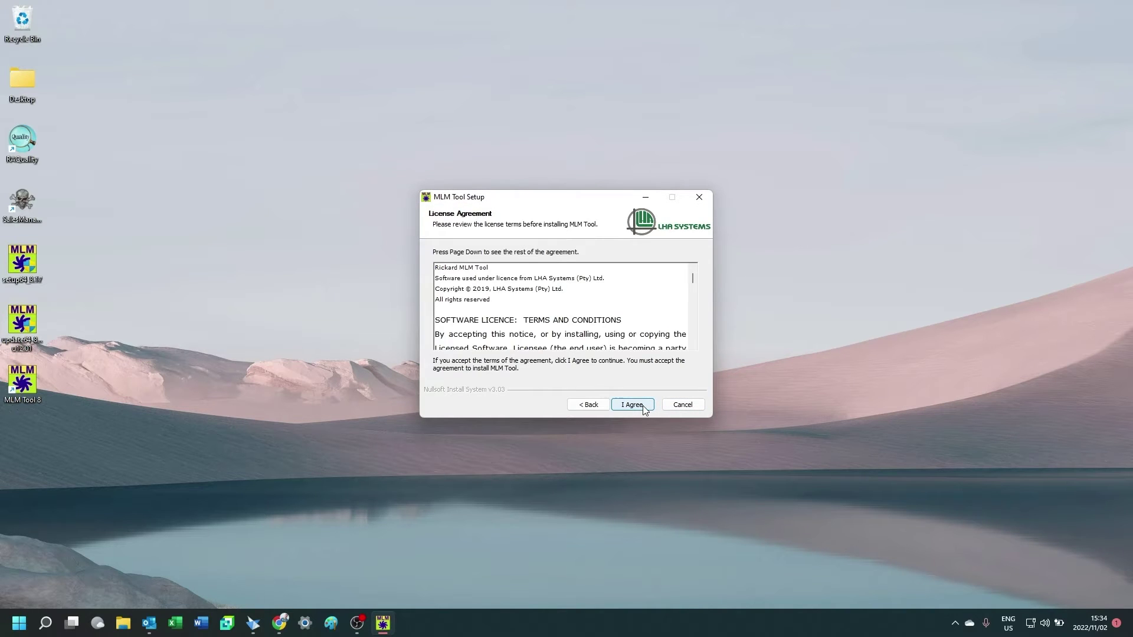
left_click(633, 404)
left_click(644, 408)
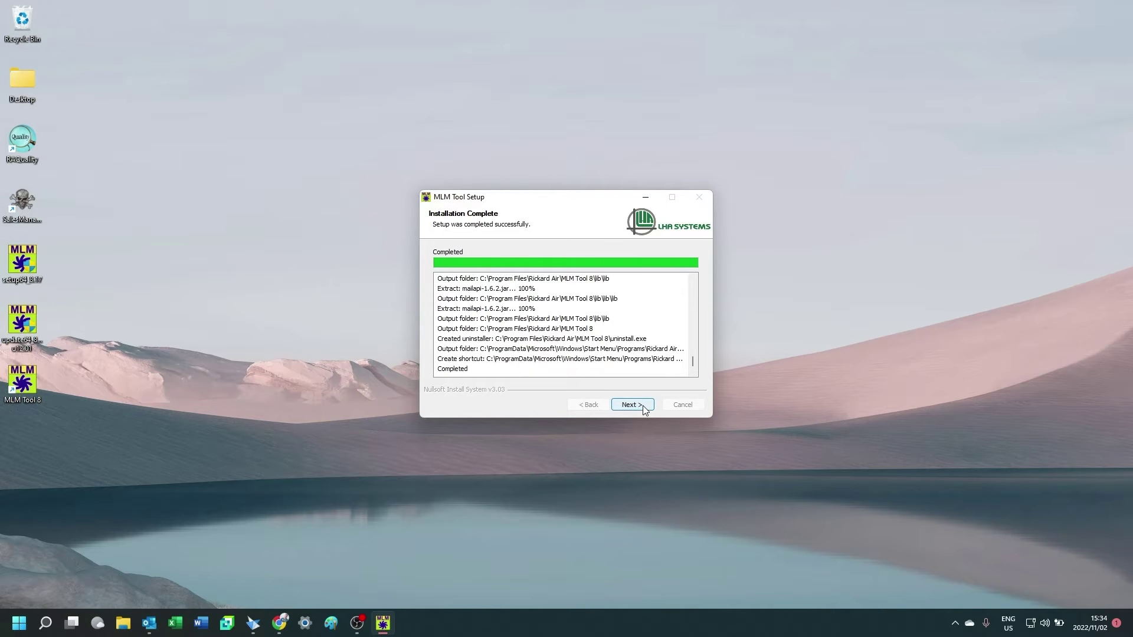
left_click(643, 405)
left_click(642, 404)
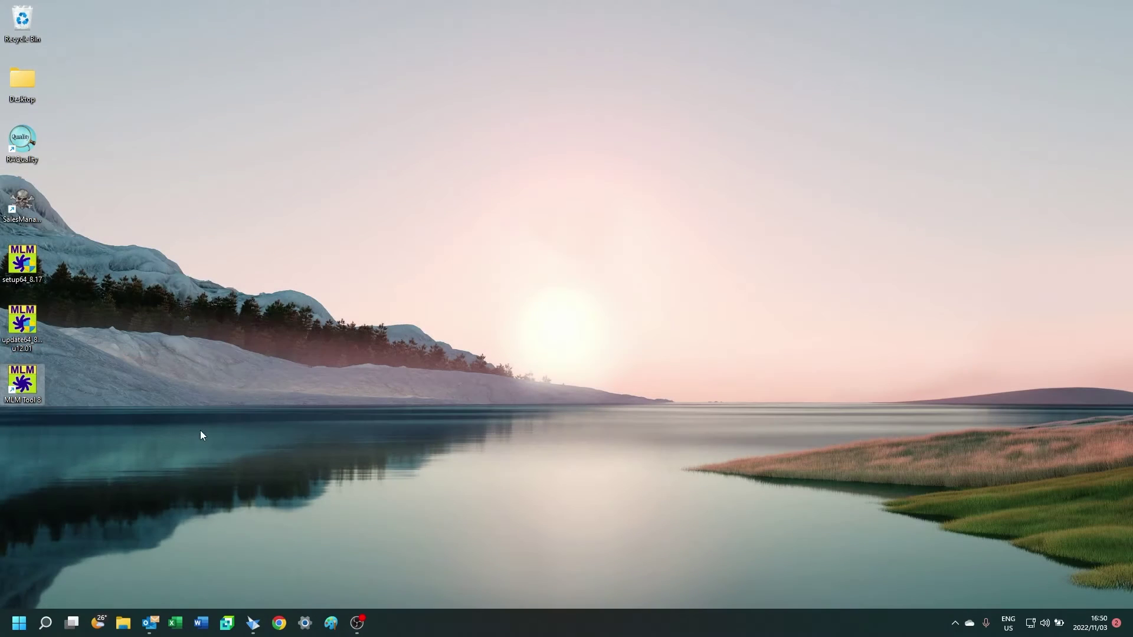
double_click(24, 384)
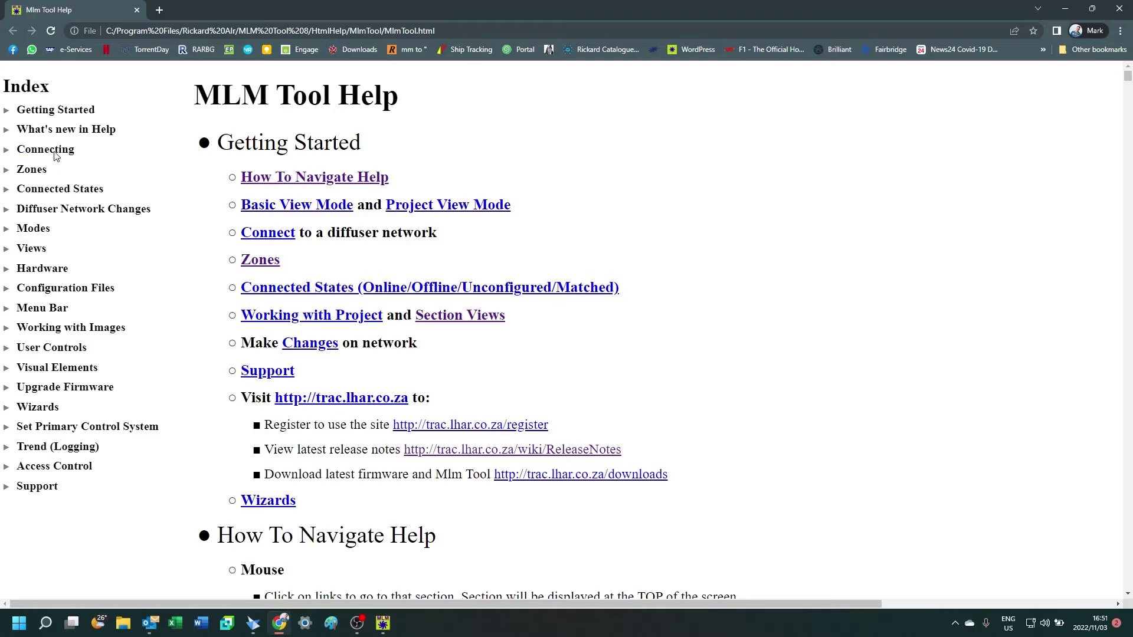
- Browse the help contents through Getting Started, Zones and Support to the Loops topic
left_click(57, 111)
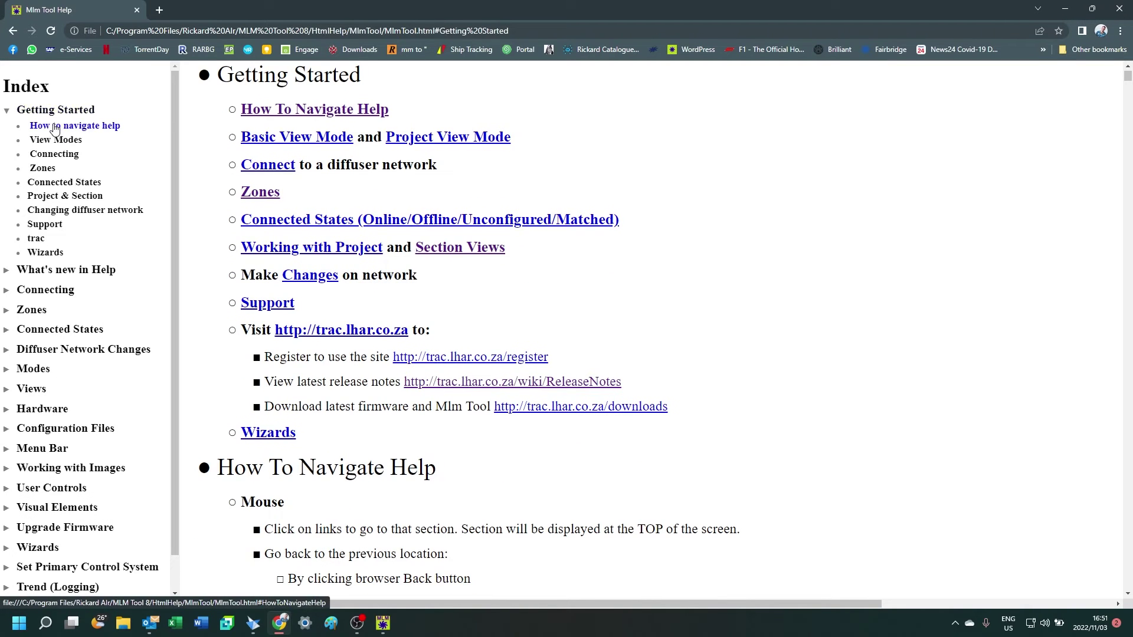
left_click(42, 169)
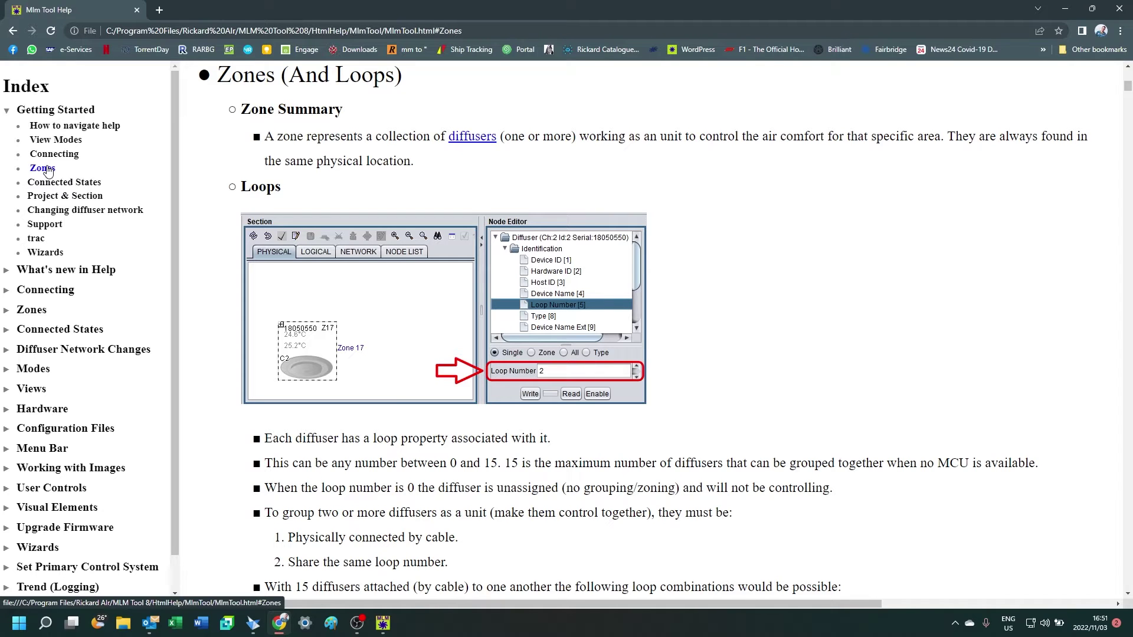
left_click(47, 226)
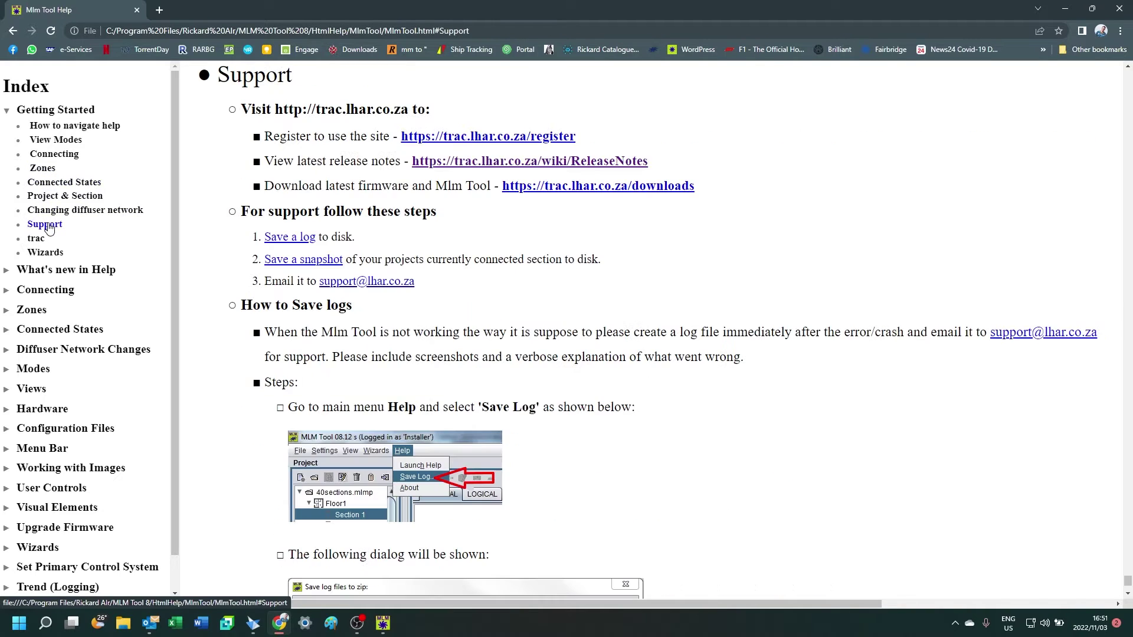
left_click(27, 311)
left_click(37, 340)
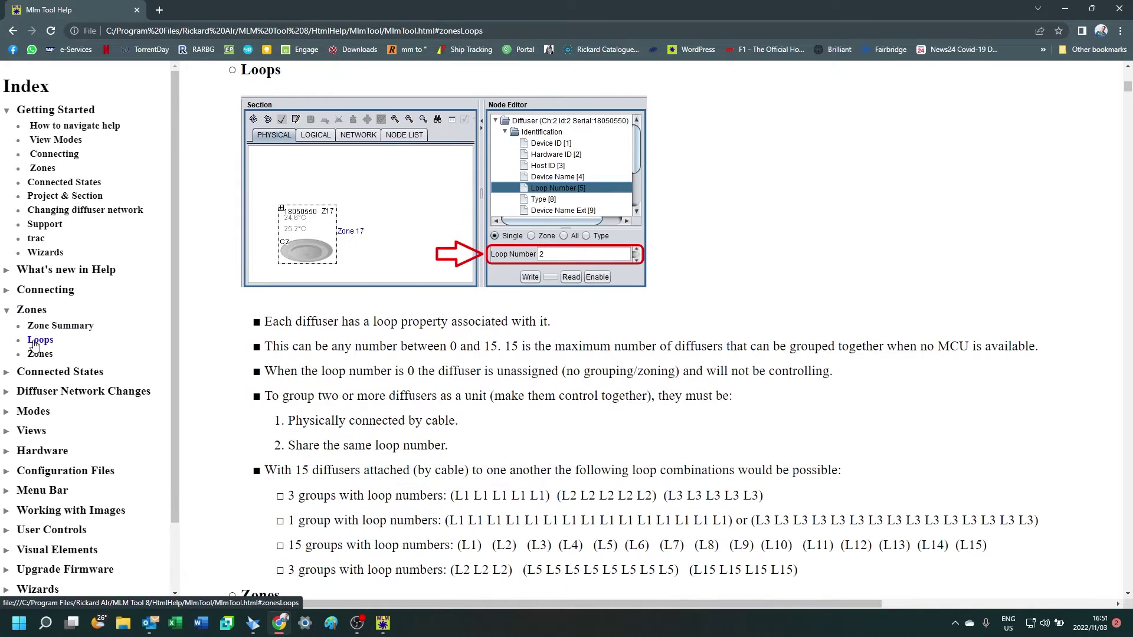
- Search the help page for 'loop', reach the Loops explanation, and close the Find bar
left_click(1120, 31)
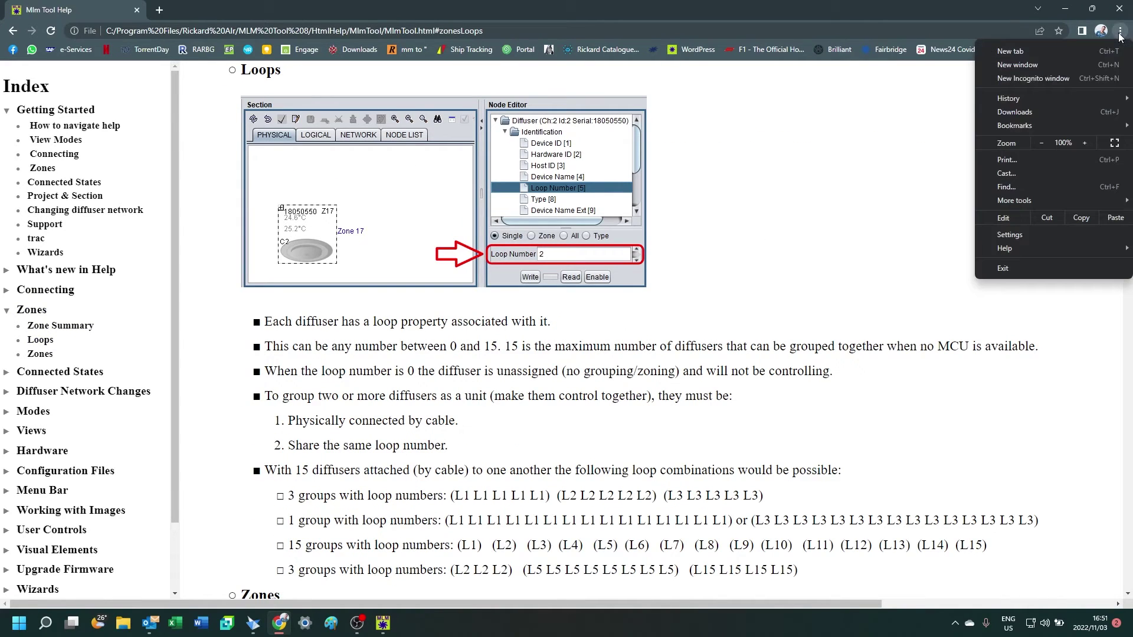
left_click(1047, 187)
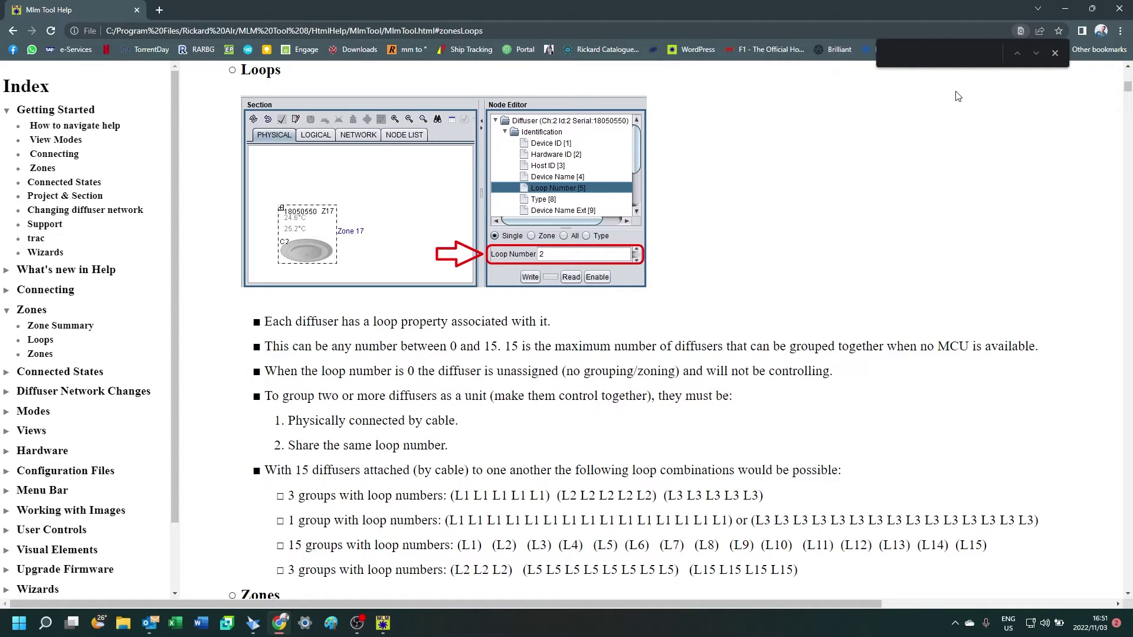
type("loop")
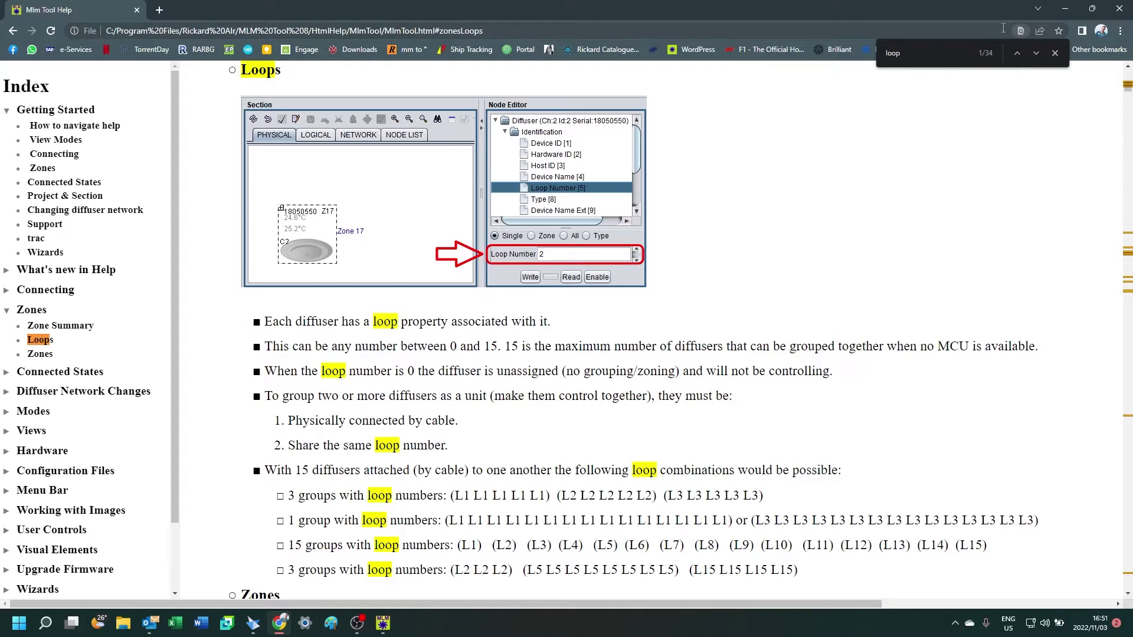
left_click(1036, 53)
left_click(1036, 53)
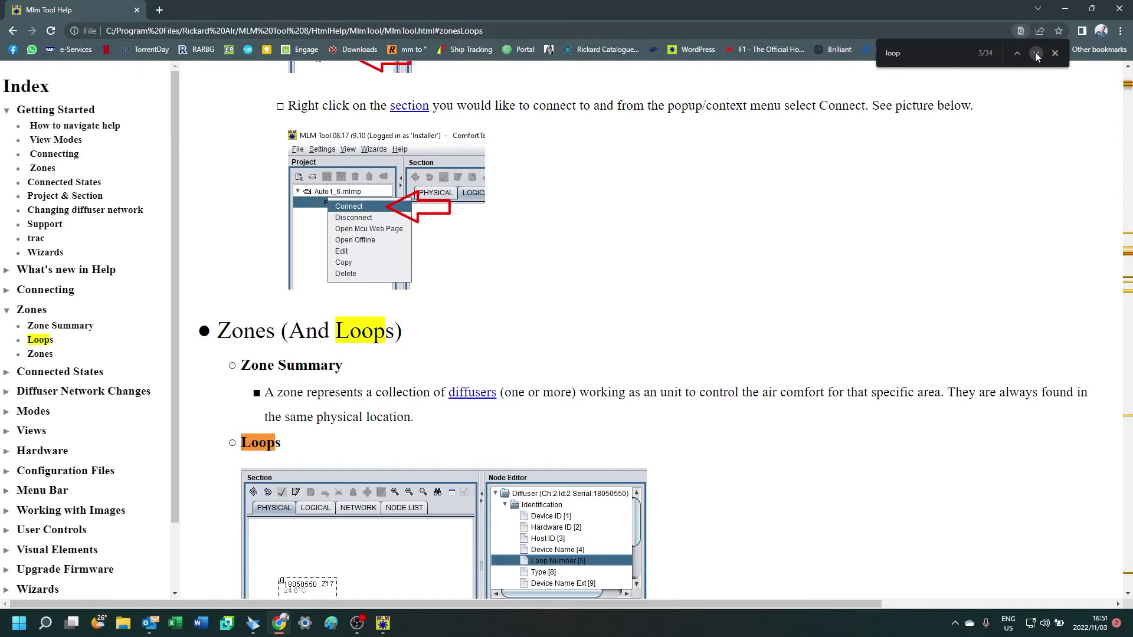
left_click(1037, 54)
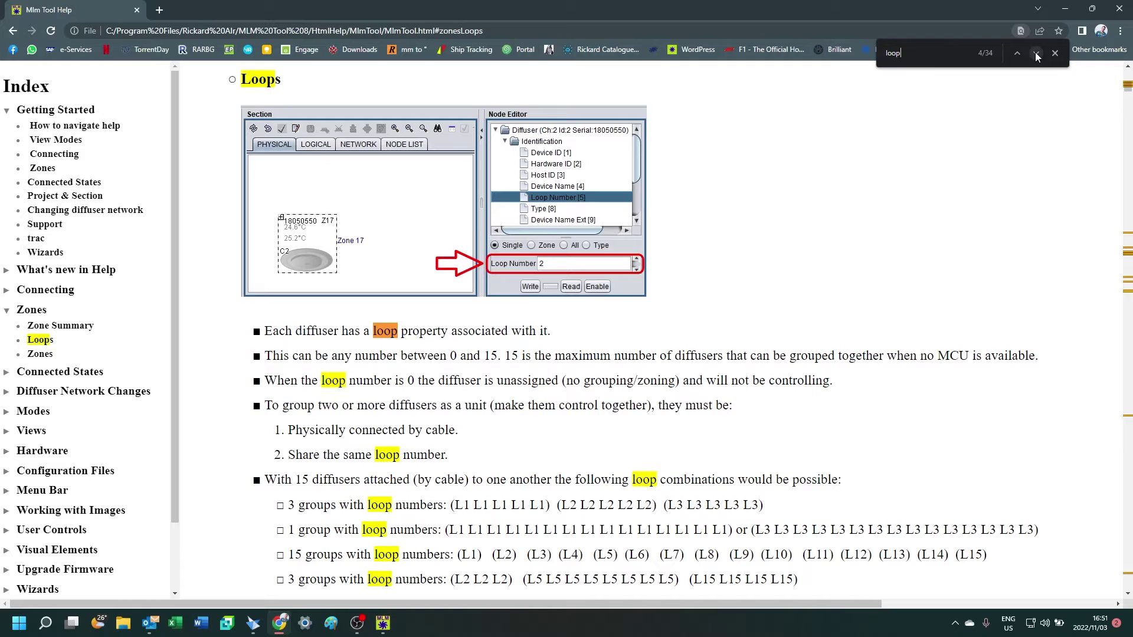
left_click(1055, 53)
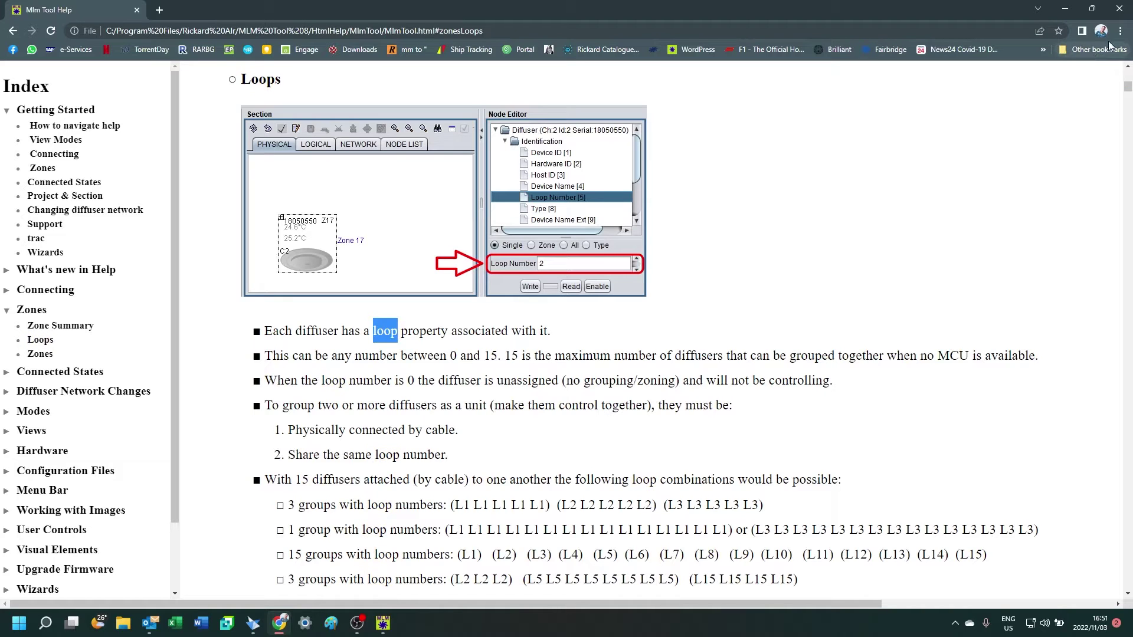
- Close the help window and confirm Celsius as the temperature unit
left_click(1115, 12)
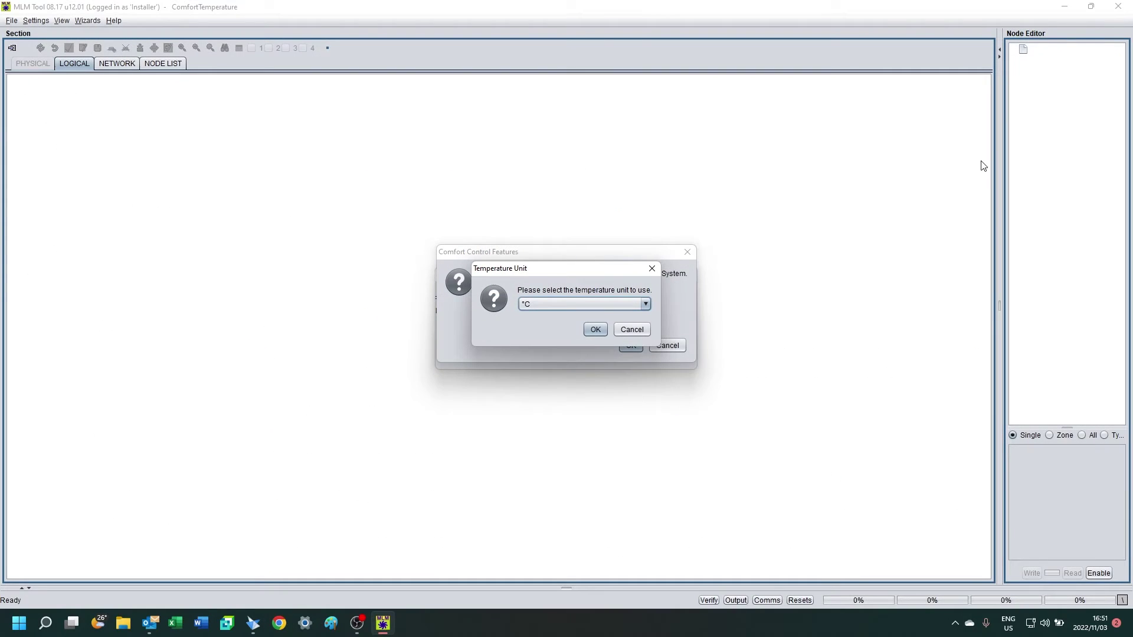
left_click(646, 302)
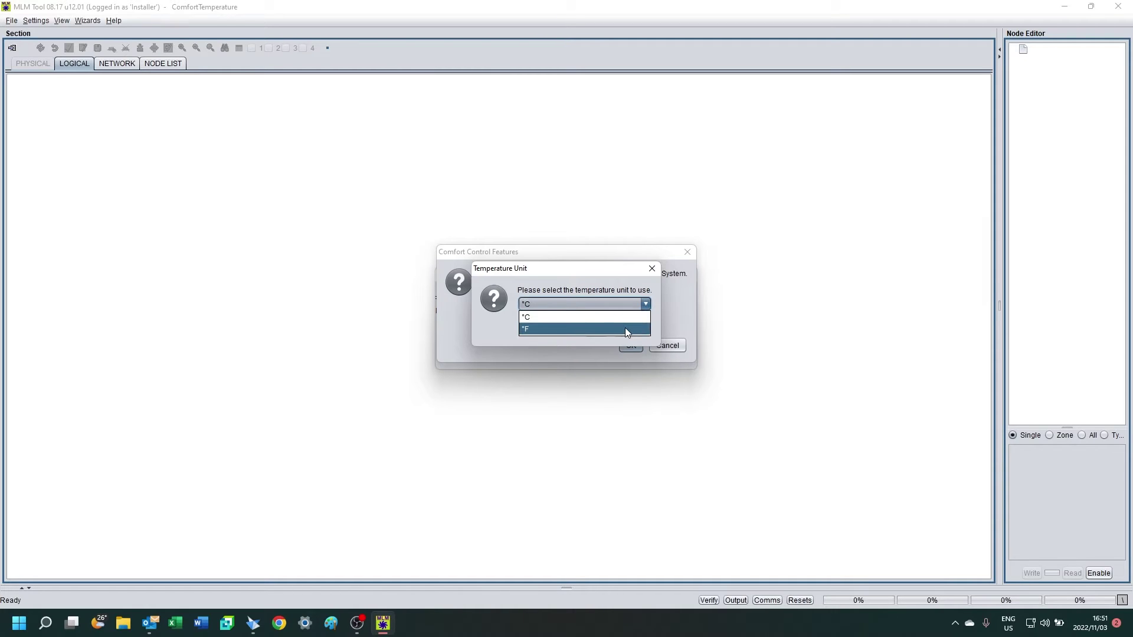
left_click(625, 328)
left_click(647, 303)
left_click(615, 317)
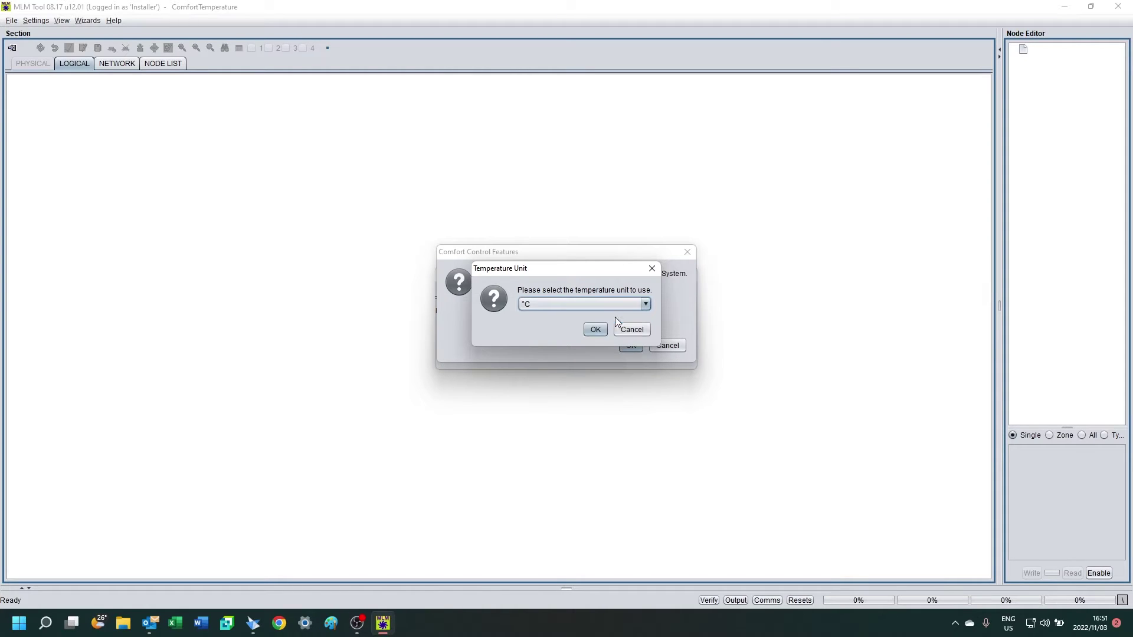
left_click(594, 331)
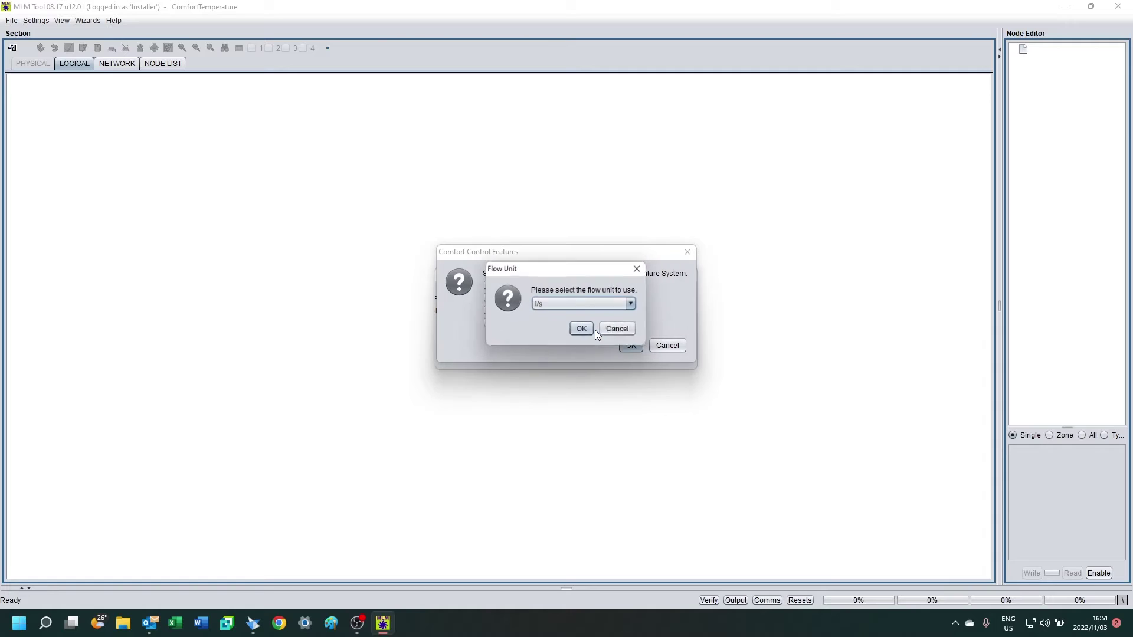
- Confirm l/s as the flow unit and dismiss the diagnostics sharing notice
left_click(630, 306)
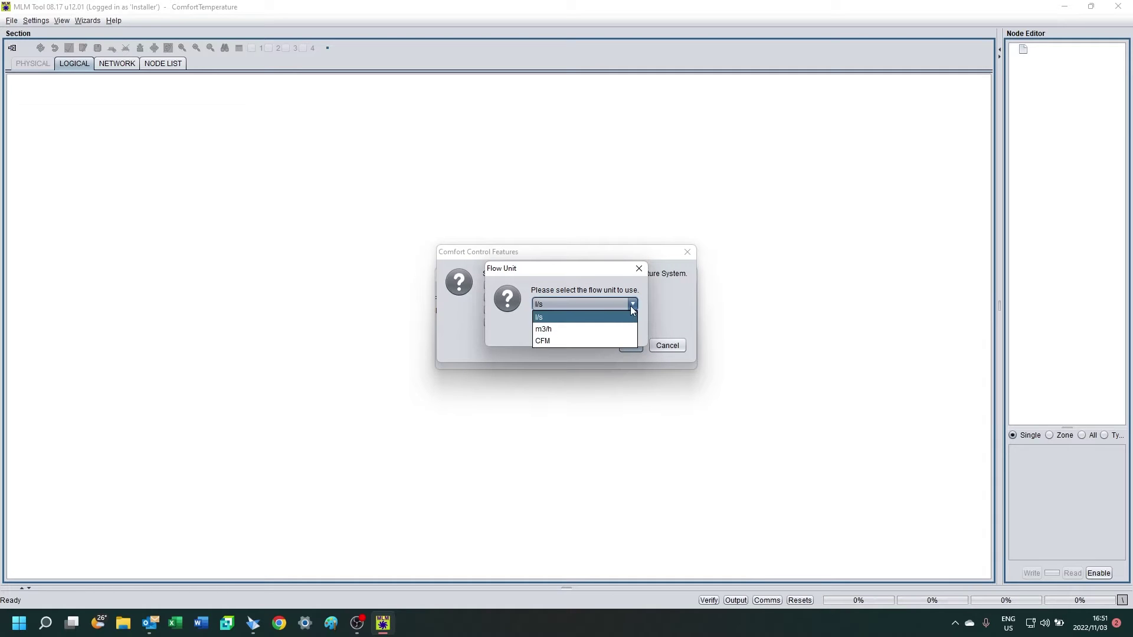
left_click(602, 320)
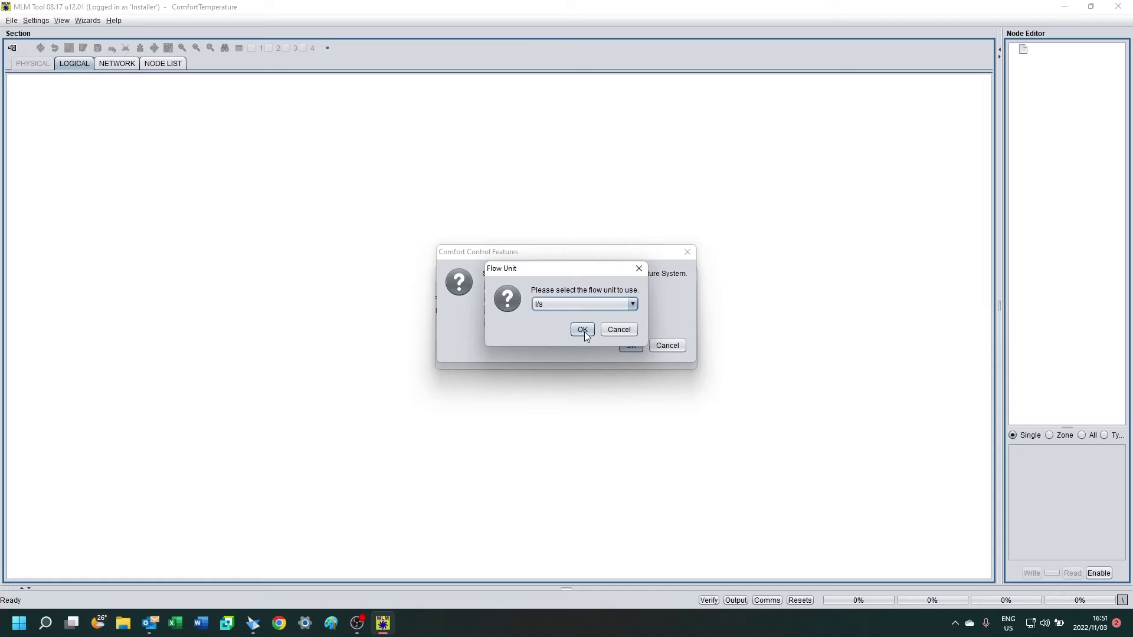
left_click(582, 330)
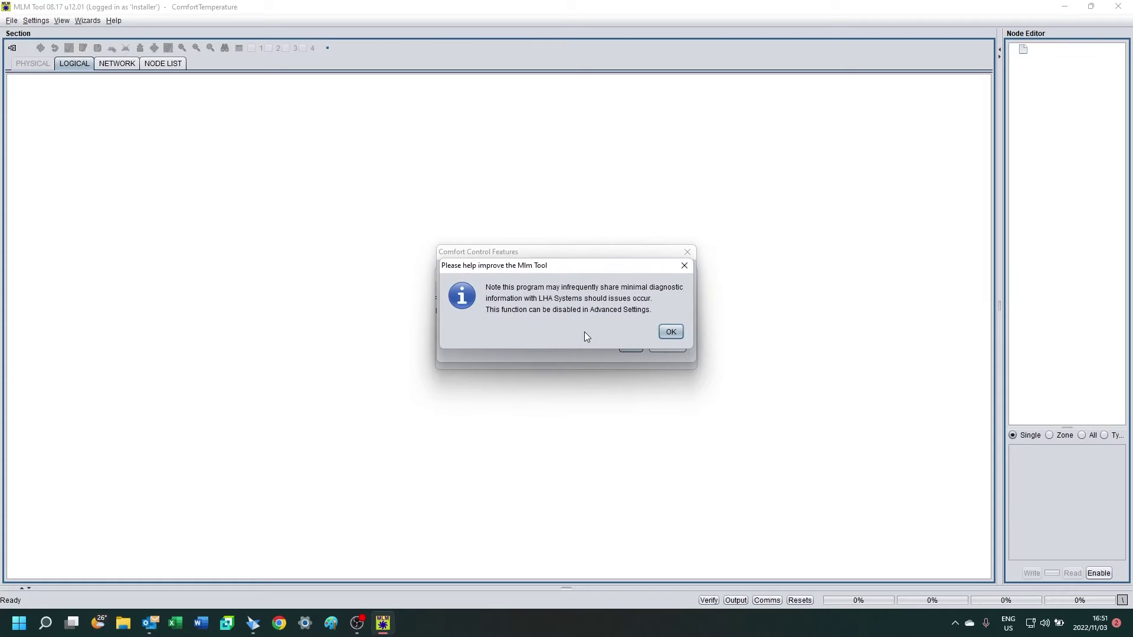
left_click(670, 331)
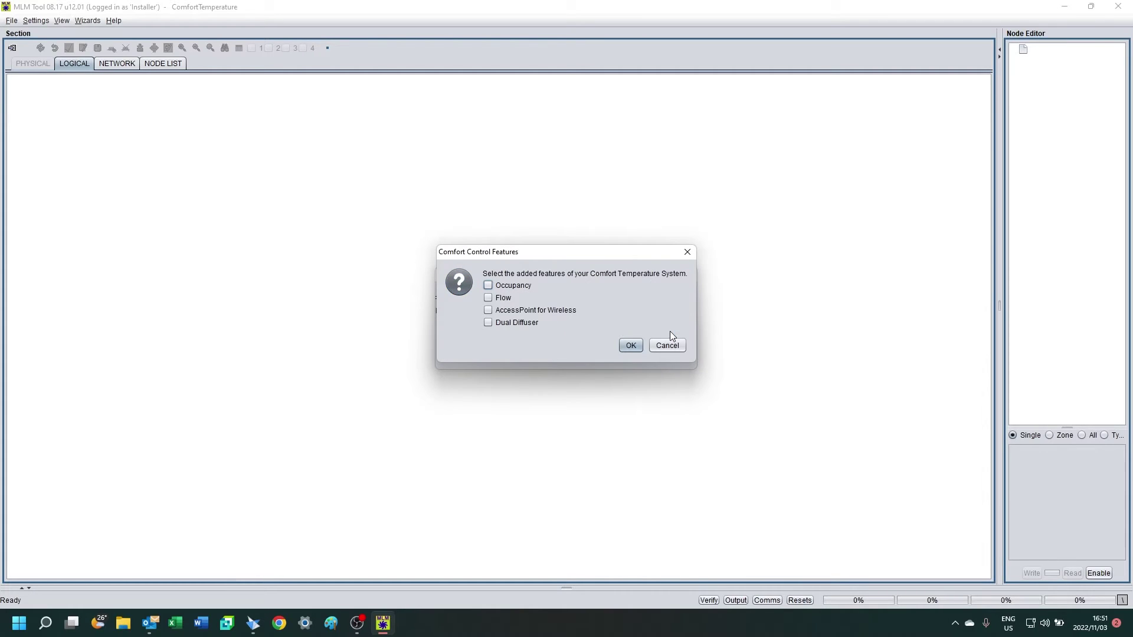
- Enable the Occupancy, Flow and AccessPoint for Wireless comfort control features
left_click(526, 285)
left_click(502, 299)
left_click(524, 311)
left_click(631, 345)
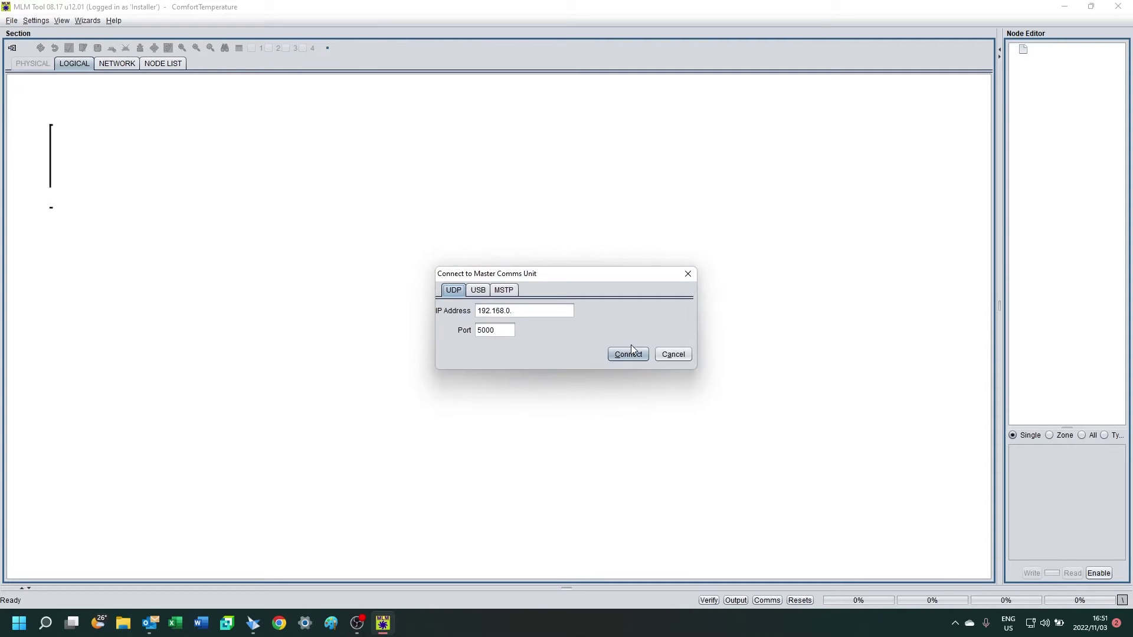
- Connect to the master comms unit over USB using serial number 21090037
left_click(535, 310)
type("25")
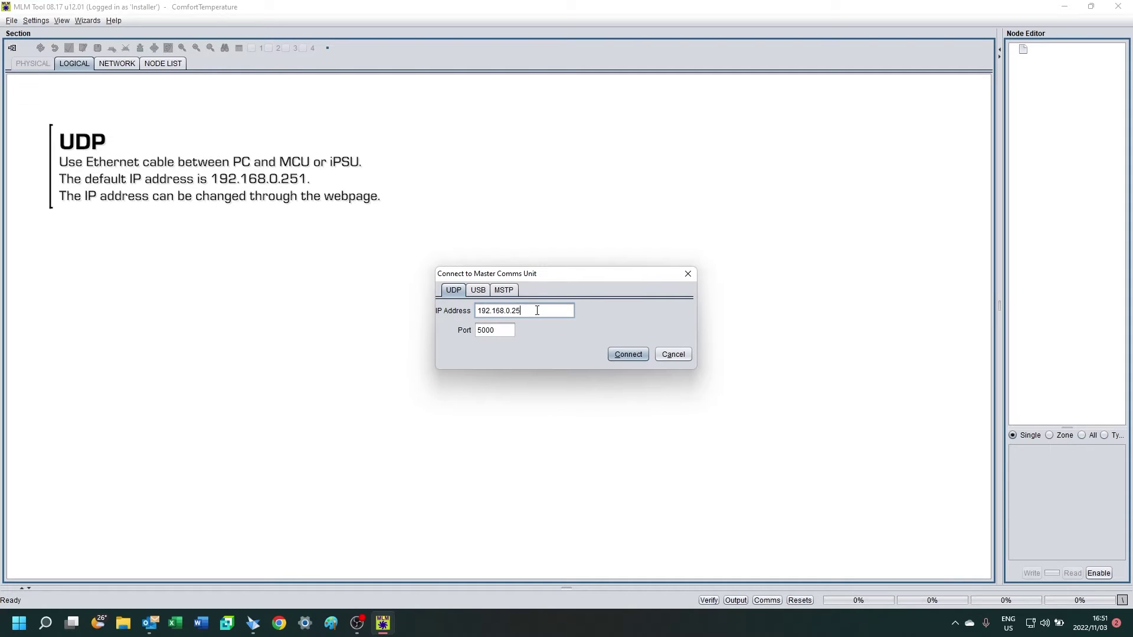
type("1")
left_click(479, 290)
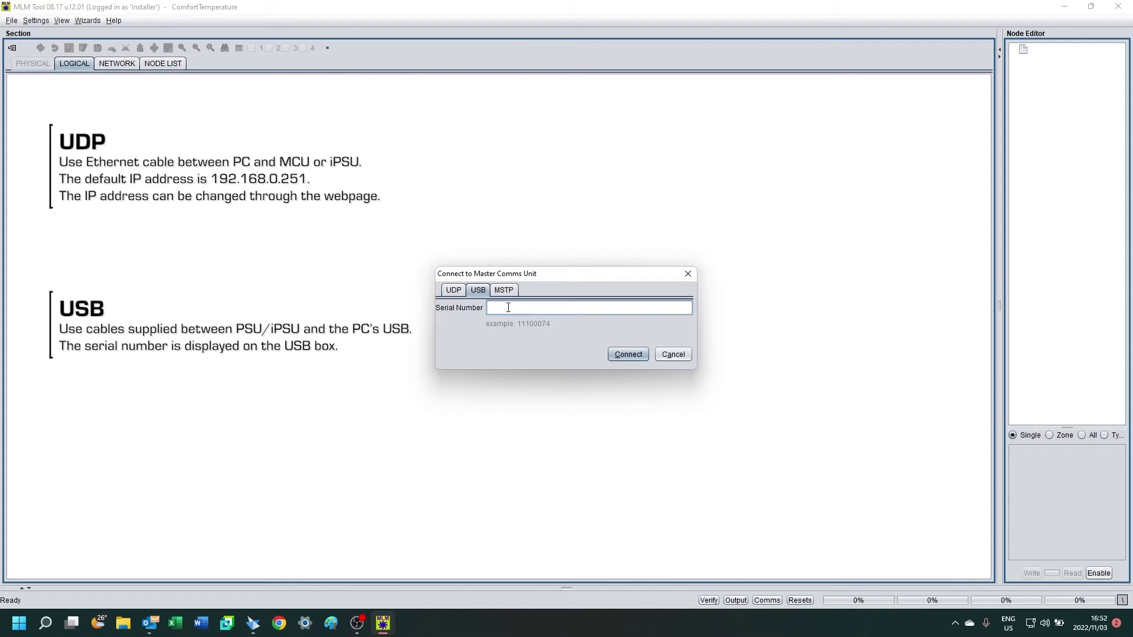
left_click(506, 291)
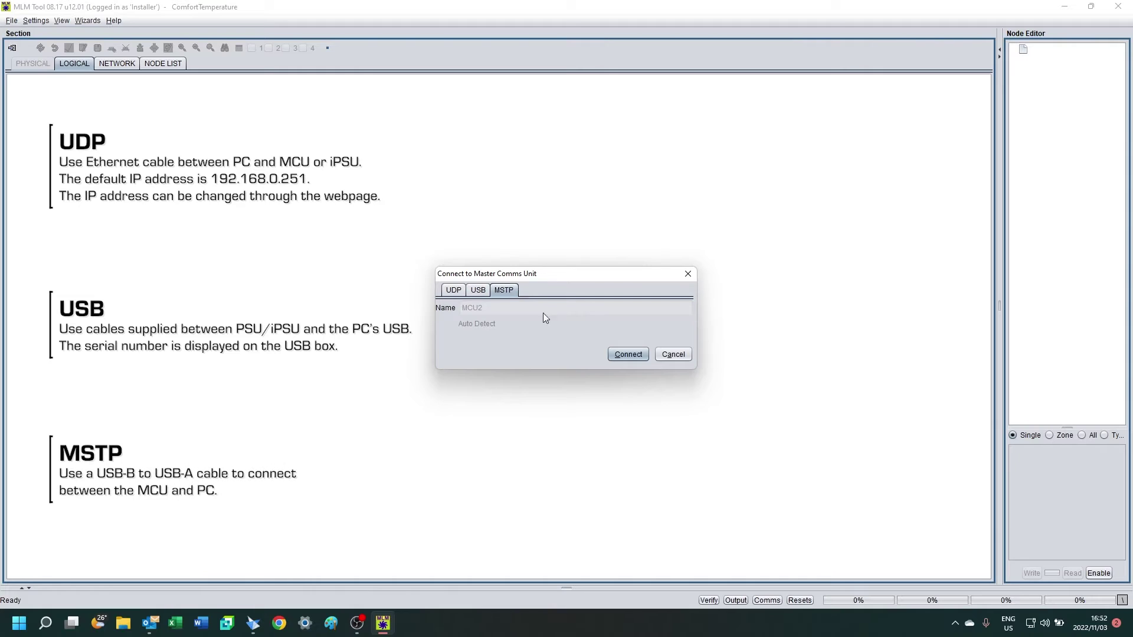
left_click(479, 290)
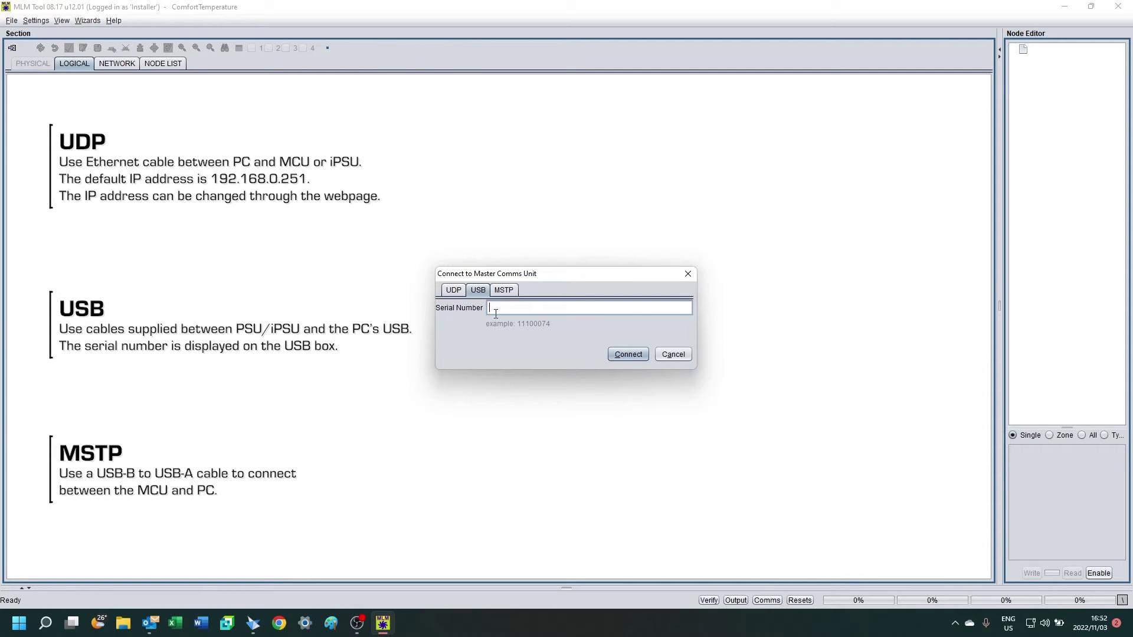
type("2109003")
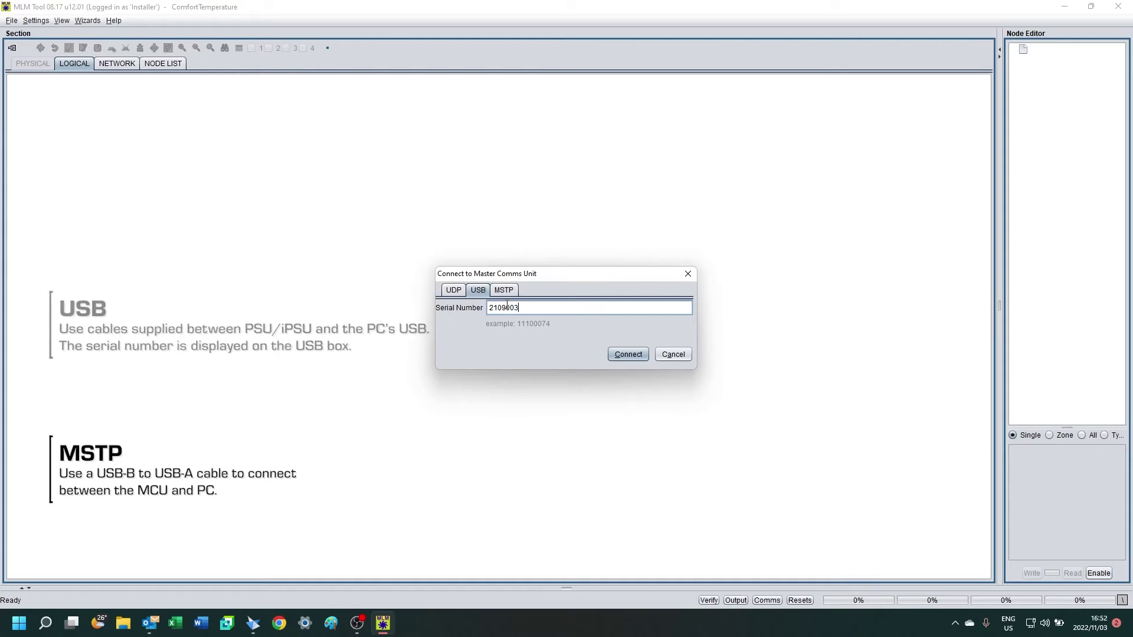
type("7")
left_click(624, 355)
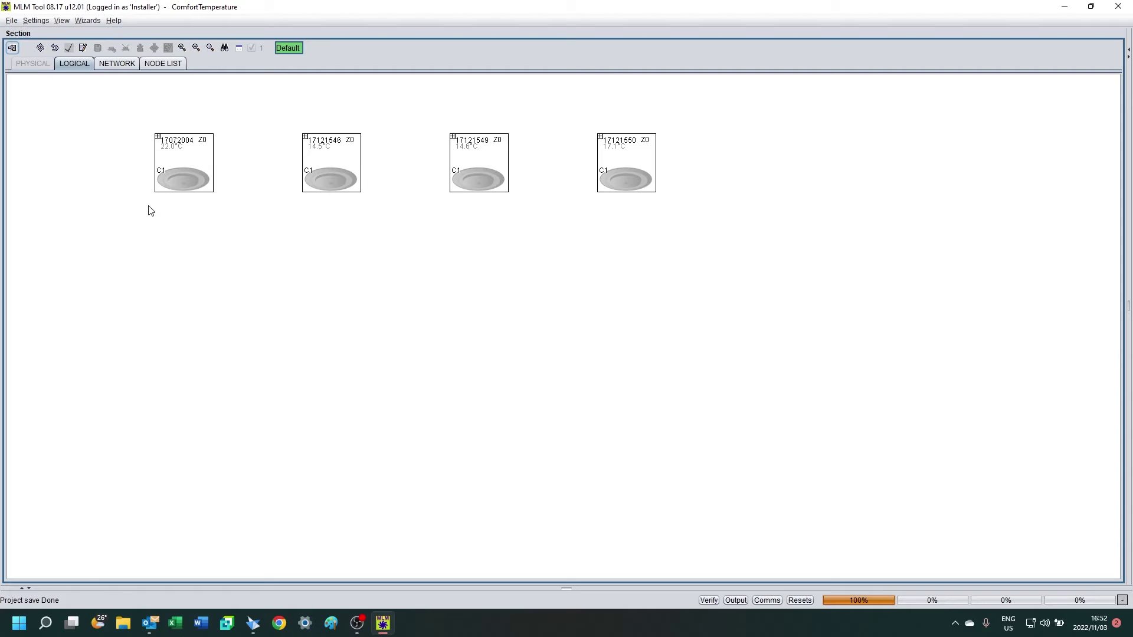
- Expand diffusers 17072004, 17121546, 17121549 and 17121550 to inspect their details
left_click(158, 138)
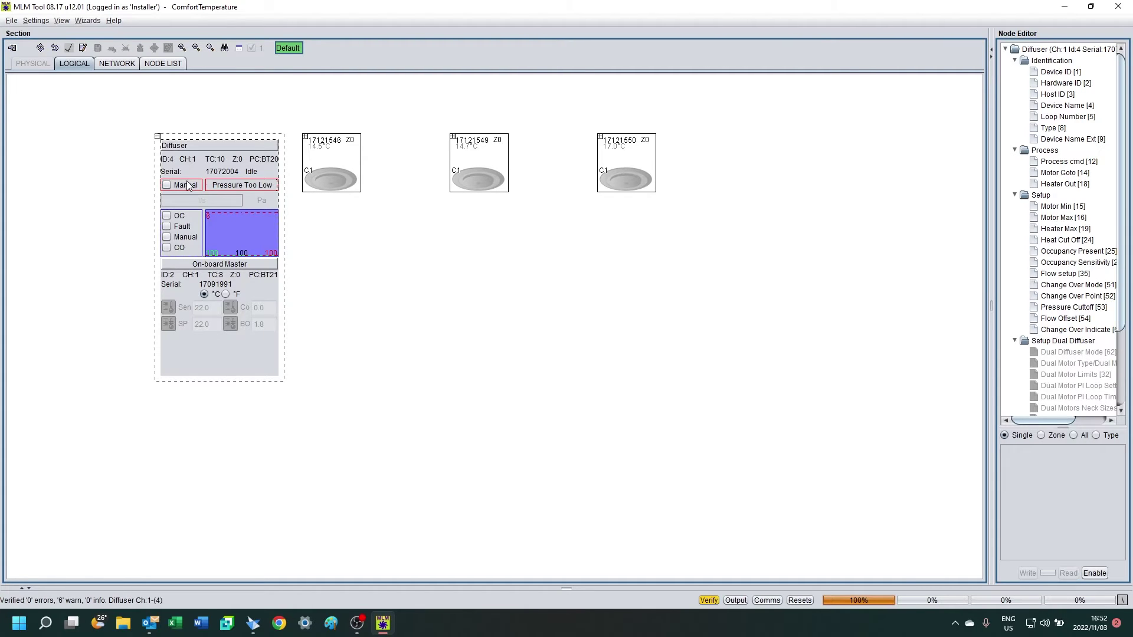
left_click(211, 294)
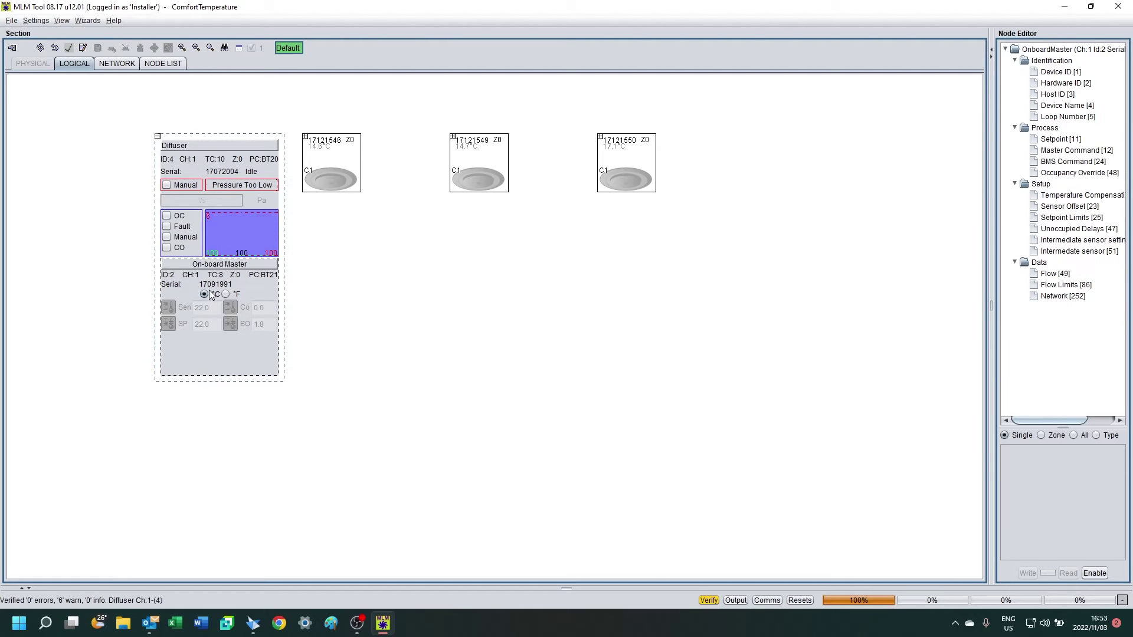
left_click(305, 137)
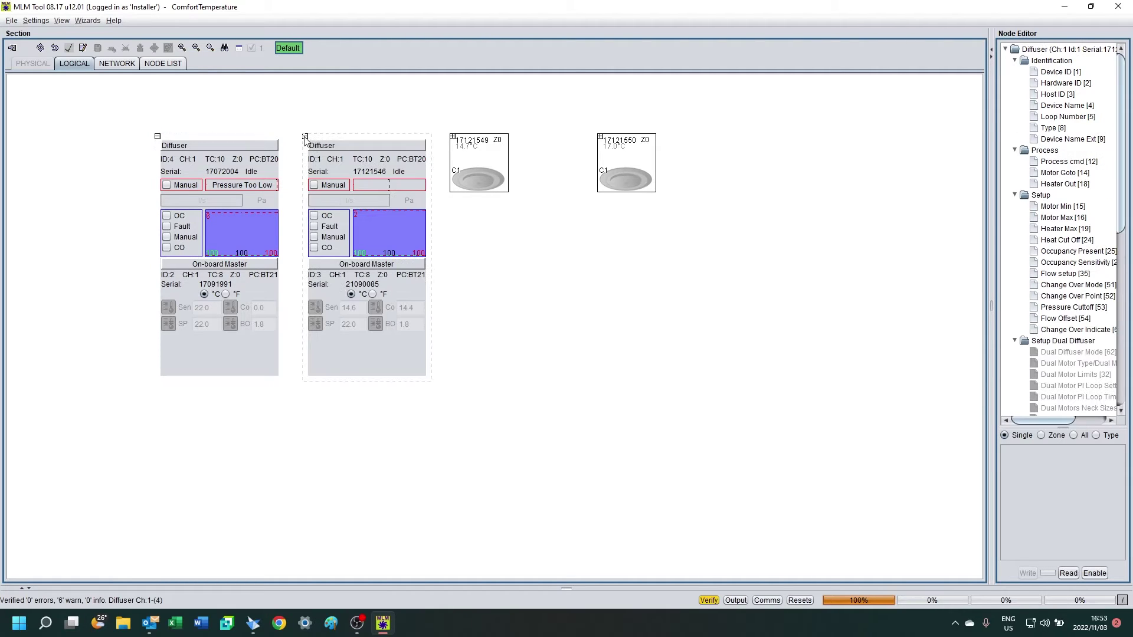
left_click(453, 137)
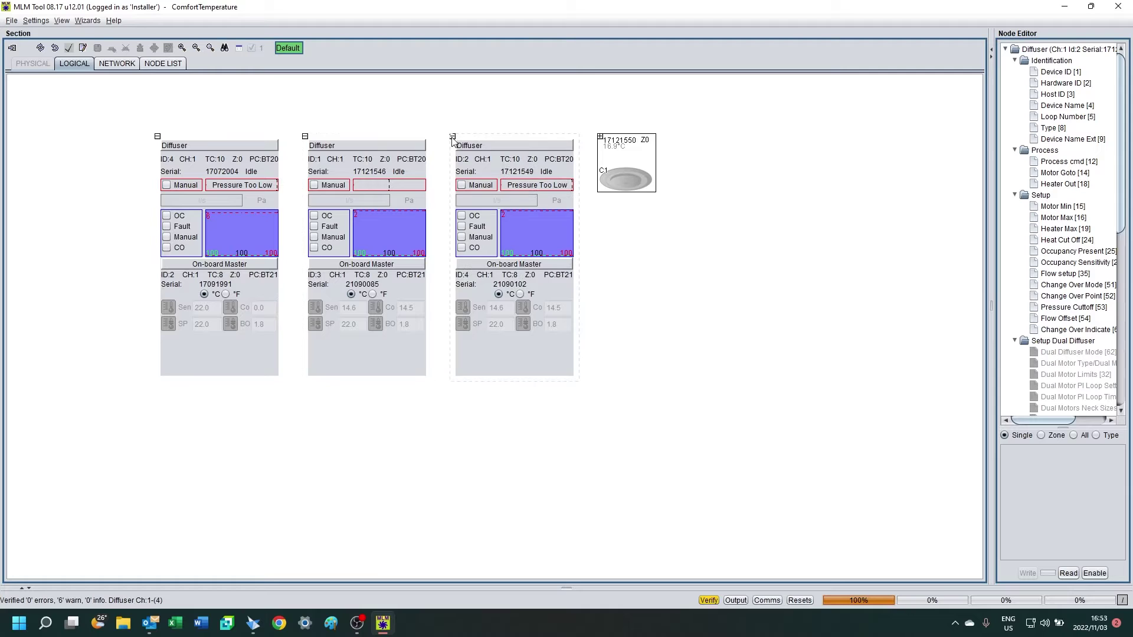
left_click(601, 137)
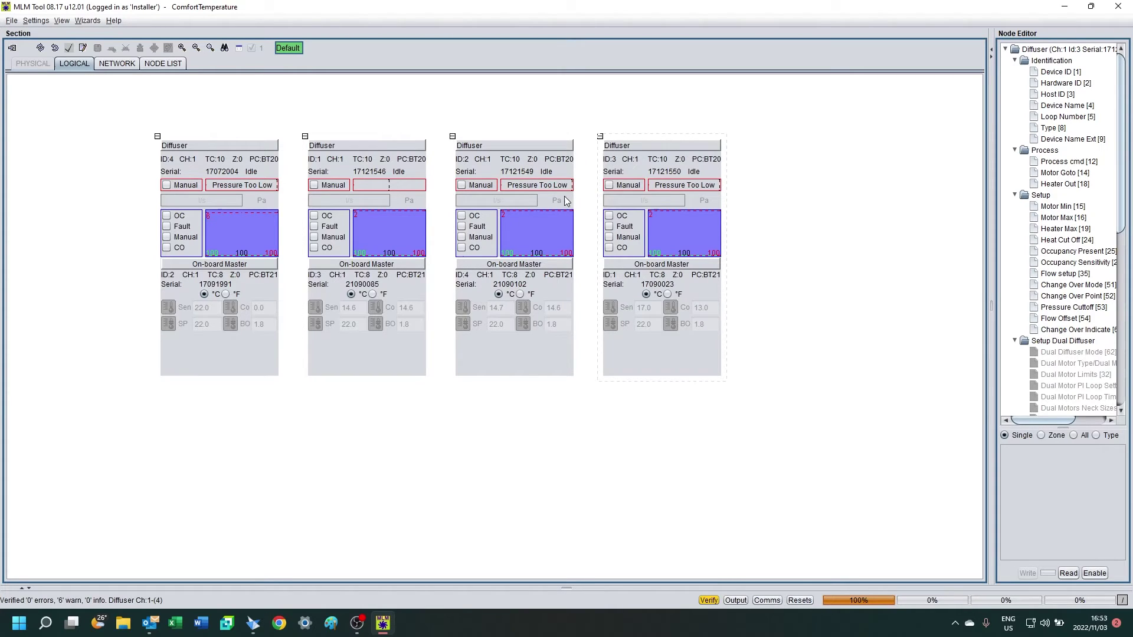
- Show the node list table and open diffuser 17072004's parameters in the Node Editor
left_click(130, 66)
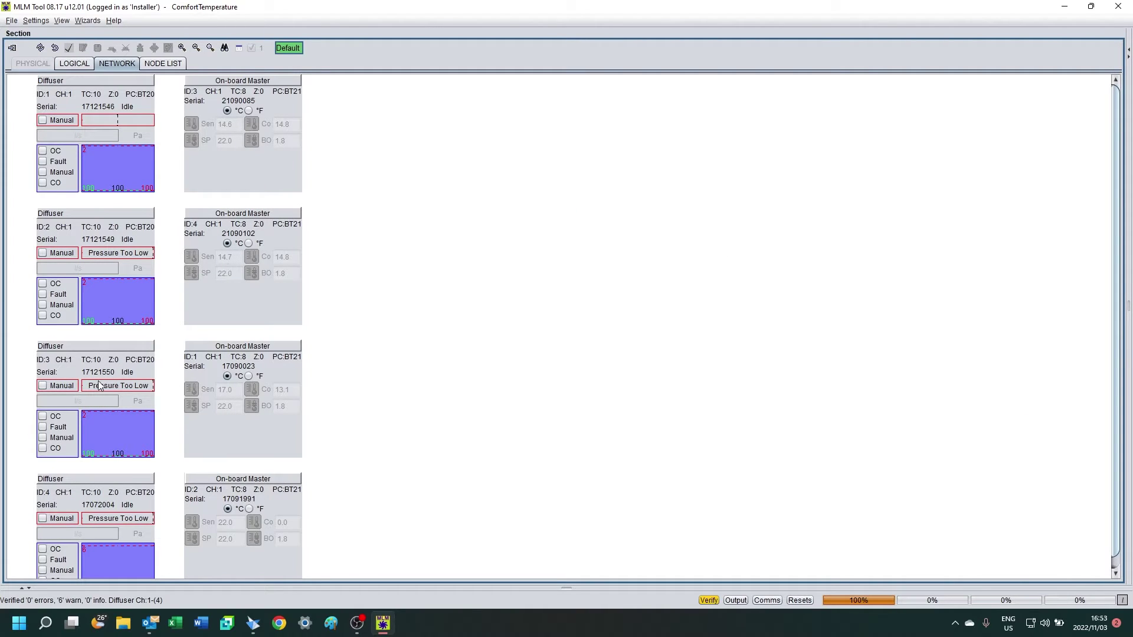
scroll(215, 498, "down", 1)
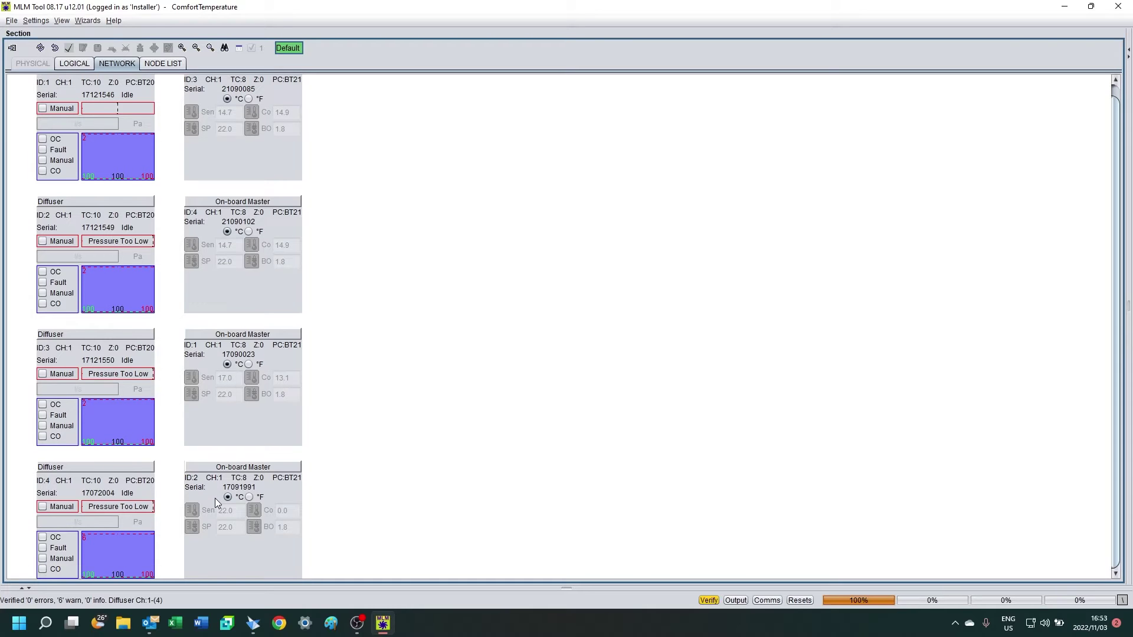
left_click(154, 65)
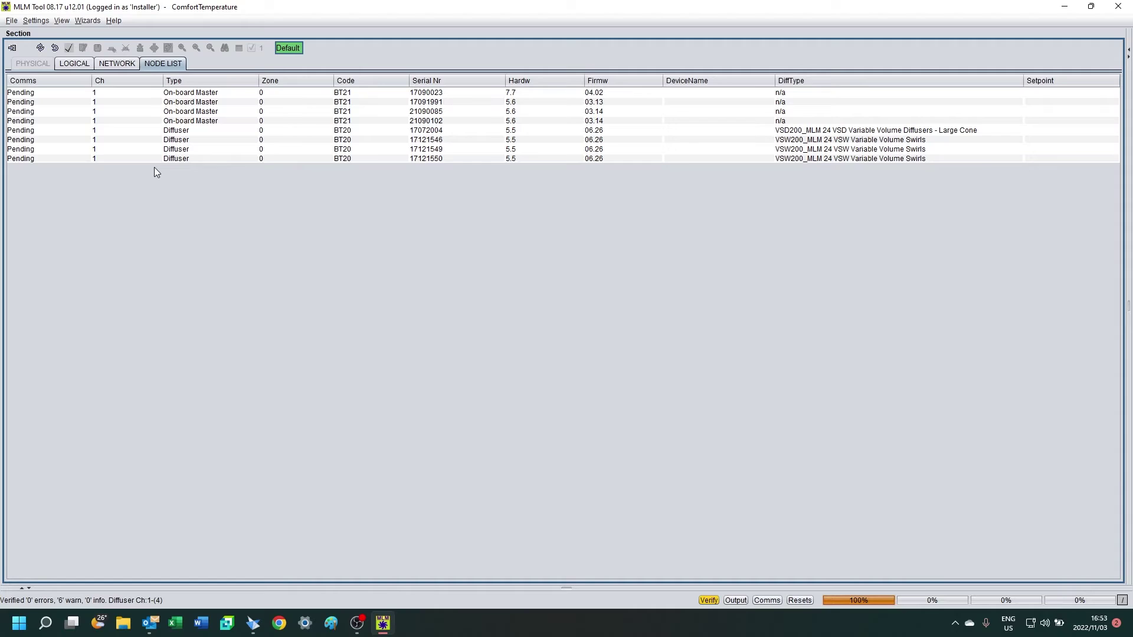
left_click(234, 127)
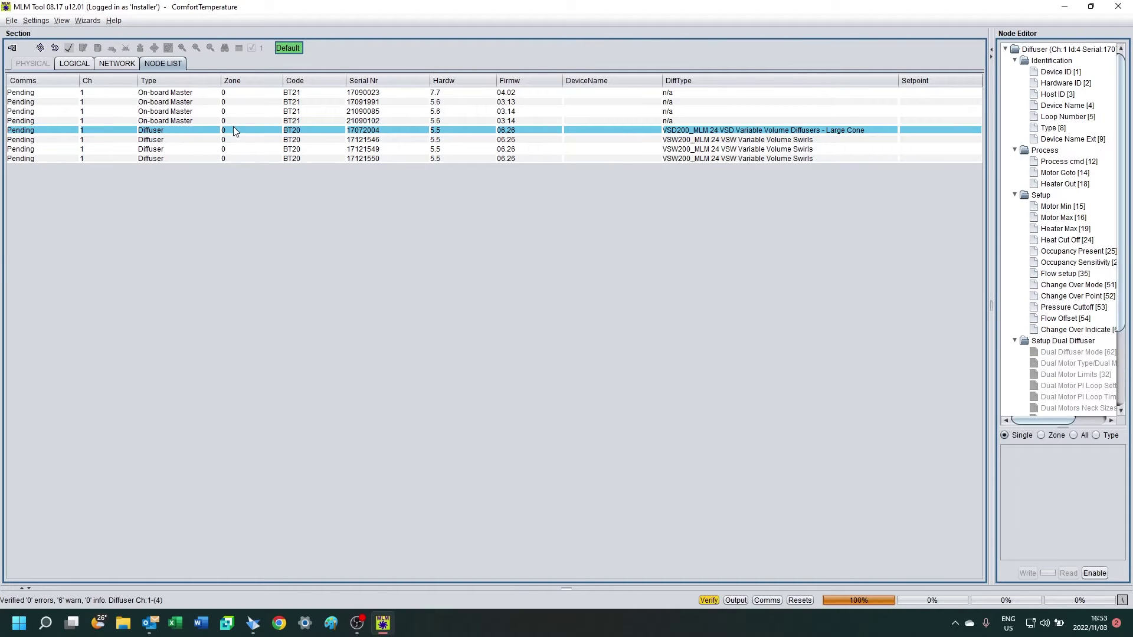
left_click(64, 23)
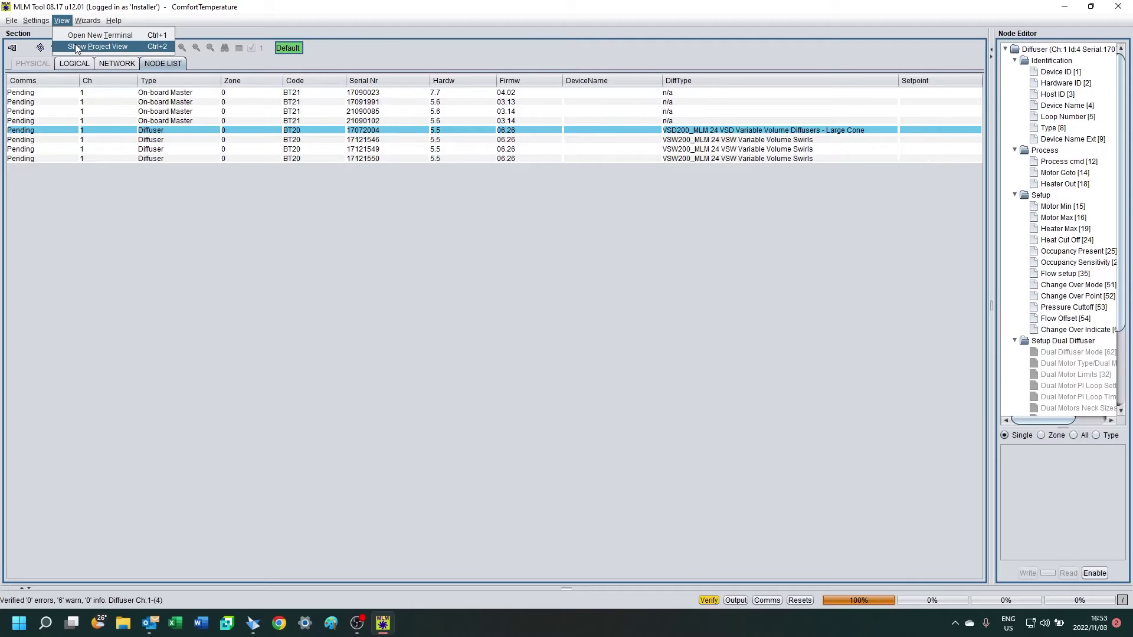
- Show the project view, save the auto-project as New Project.mlmp, then switch to Physical
left_click(76, 45)
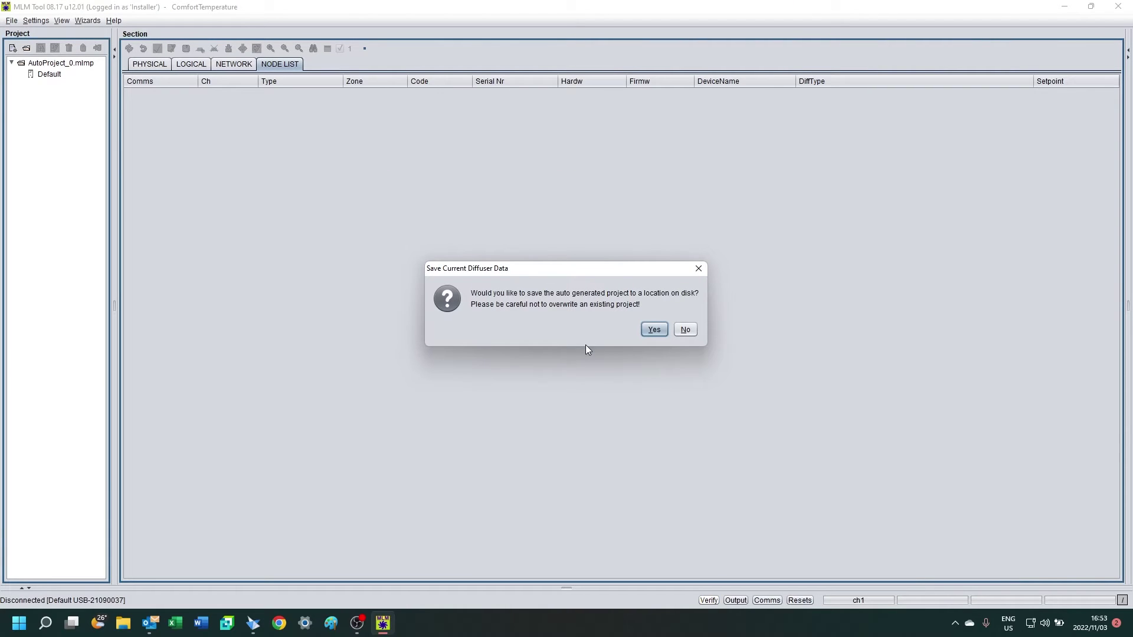
left_click(652, 330)
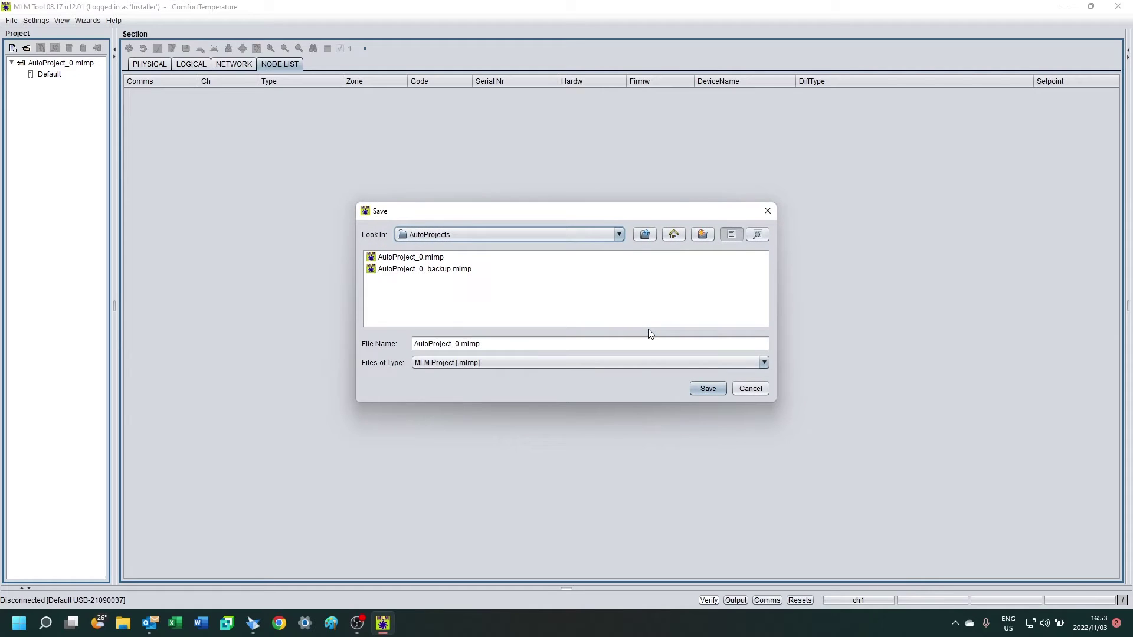
left_click(459, 344)
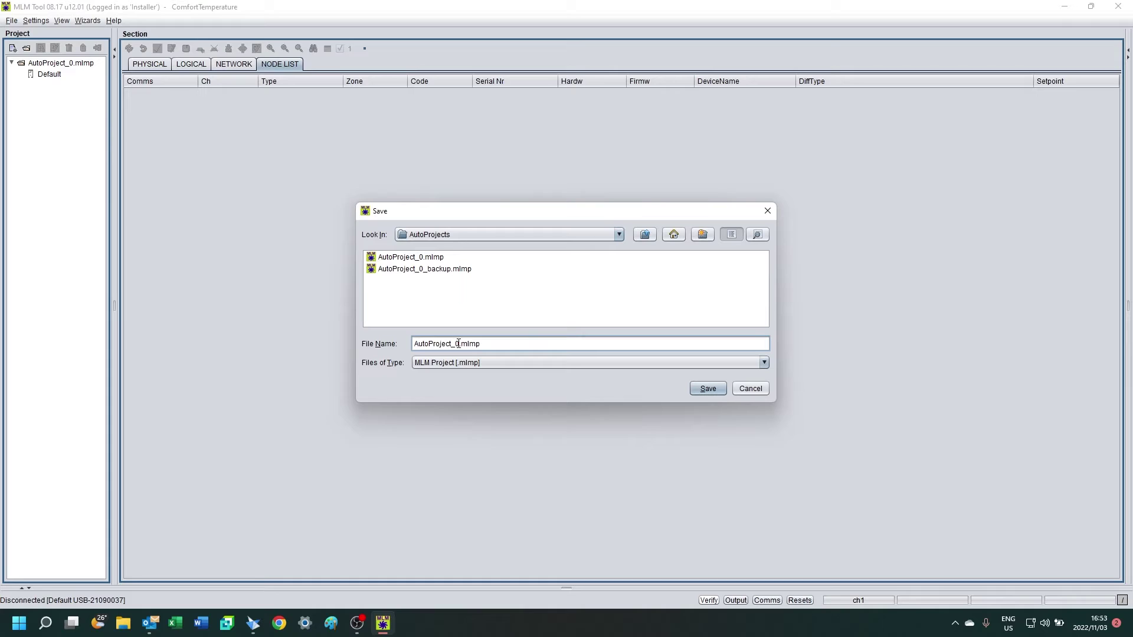
left_click_drag(459, 343, 408, 342)
type("New Project")
left_click(710, 389)
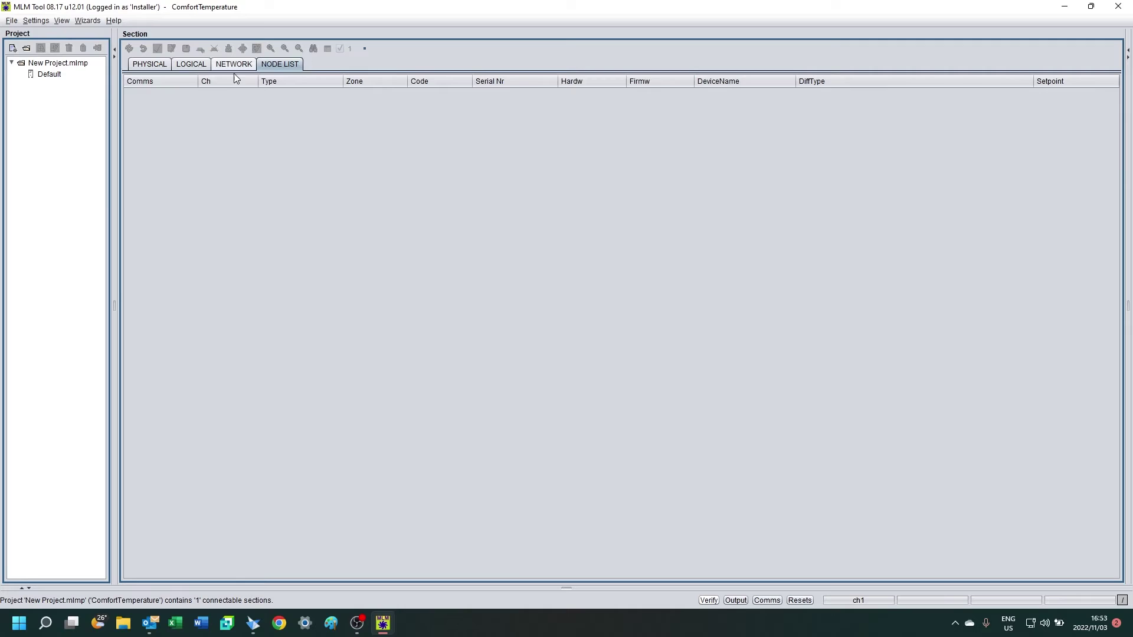
left_click(155, 66)
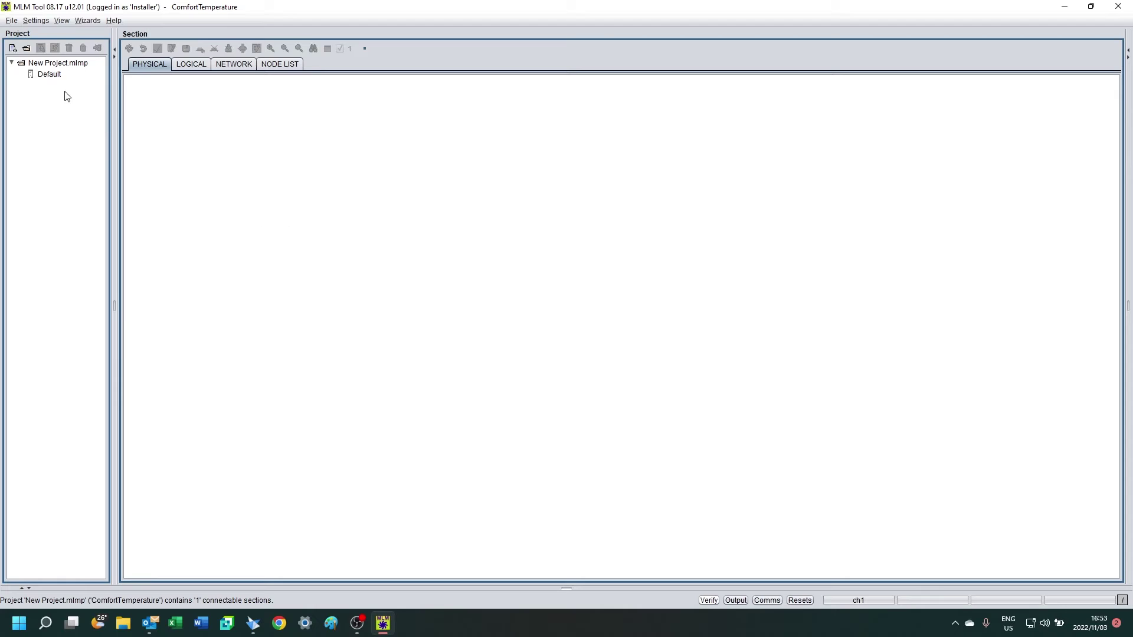
- Connect the Default section to load its four diffusers and verify them (0 errors, 6 warnings)
right_click(56, 76)
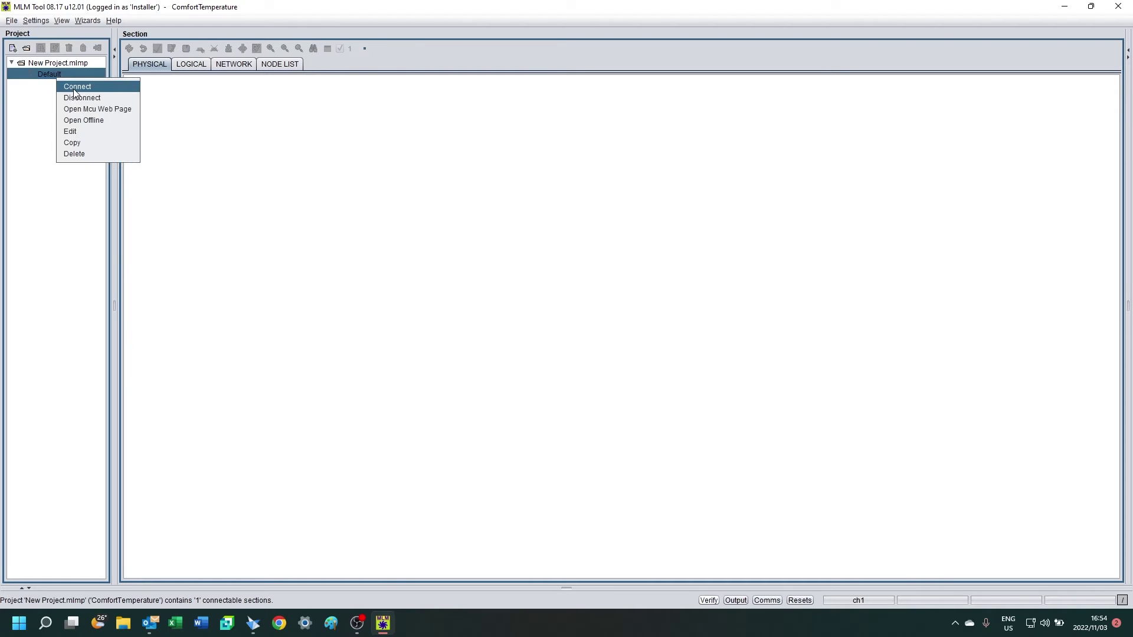
left_click(75, 88)
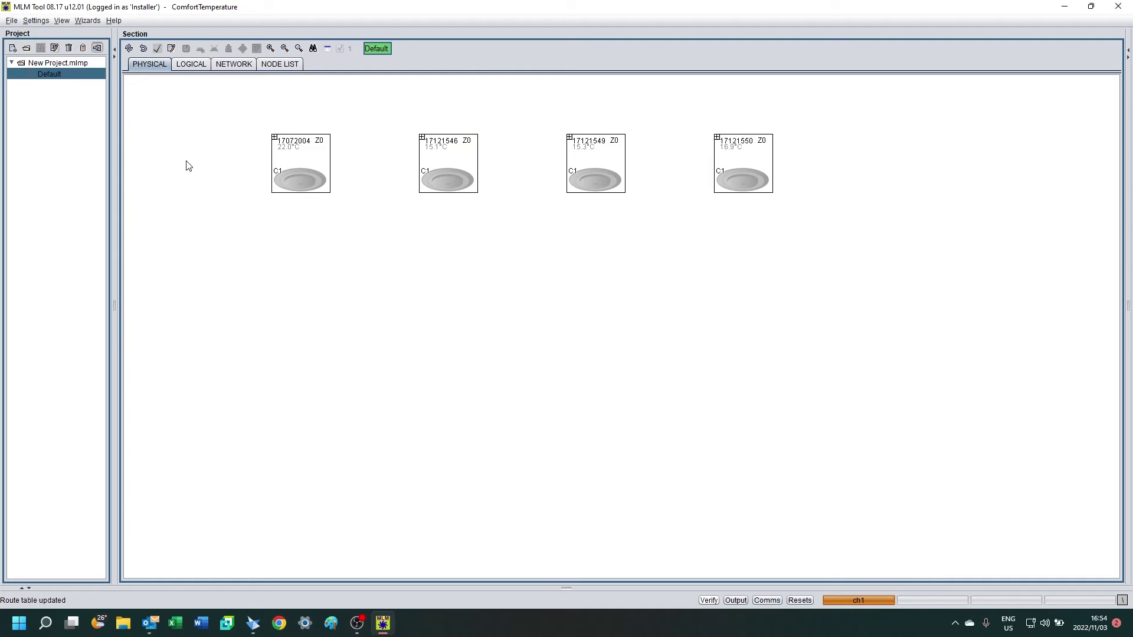
left_click(152, 66)
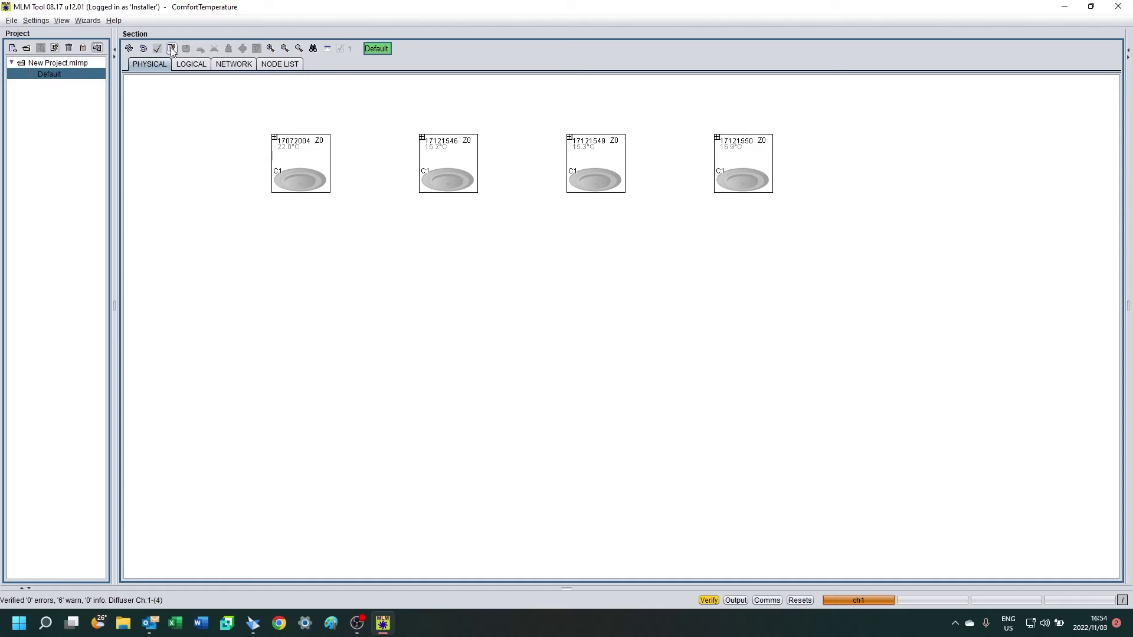
- In Edit Mode, drag the four diffusers into a two-by-two grid
left_click(171, 47)
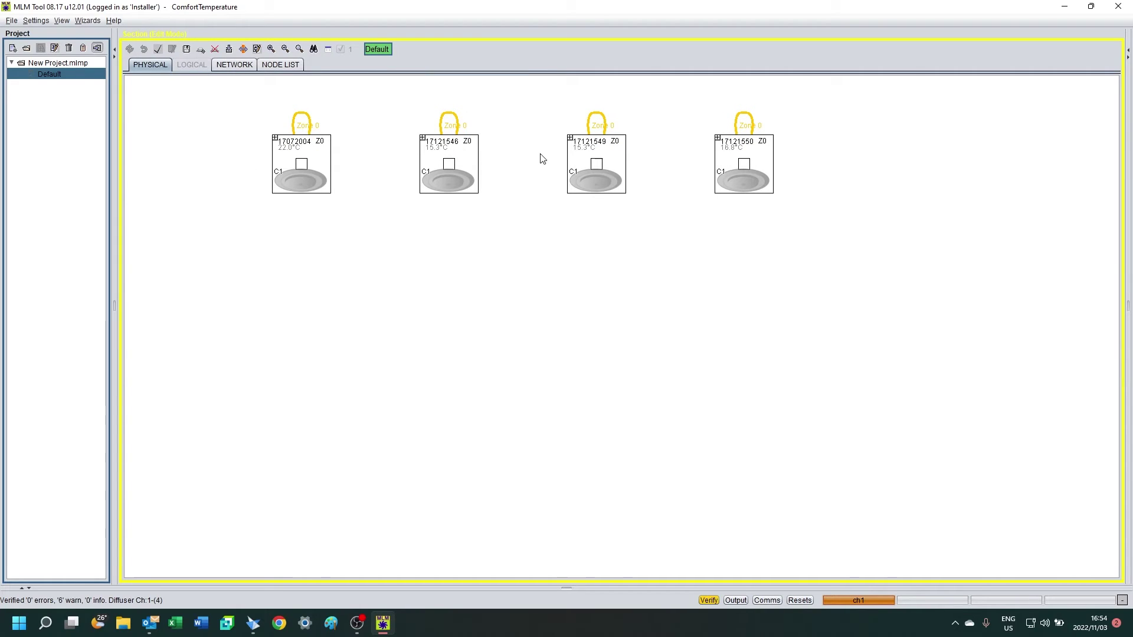
left_click_drag(579, 152, 286, 269)
left_click_drag(743, 151, 450, 264)
left_click_drag(226, 90, 506, 379)
left_click_drag(457, 270, 405, 296)
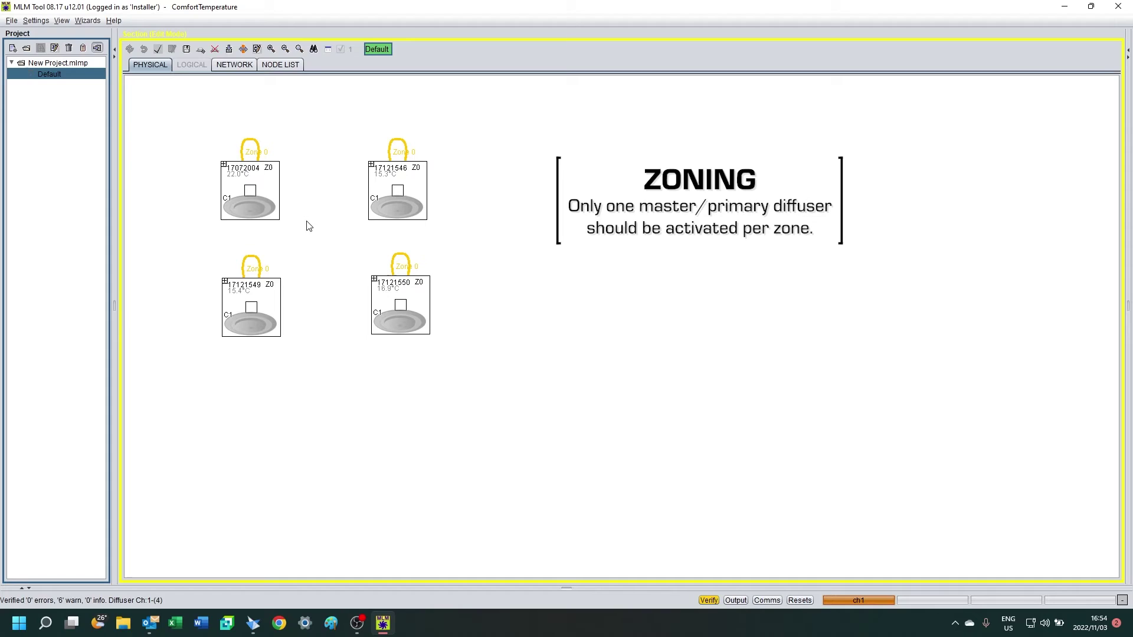
- Put 17072004 and 17121546 in Zone 1 and link all four diffusers with Zone 1 connections
left_click(258, 151)
left_click(258, 149)
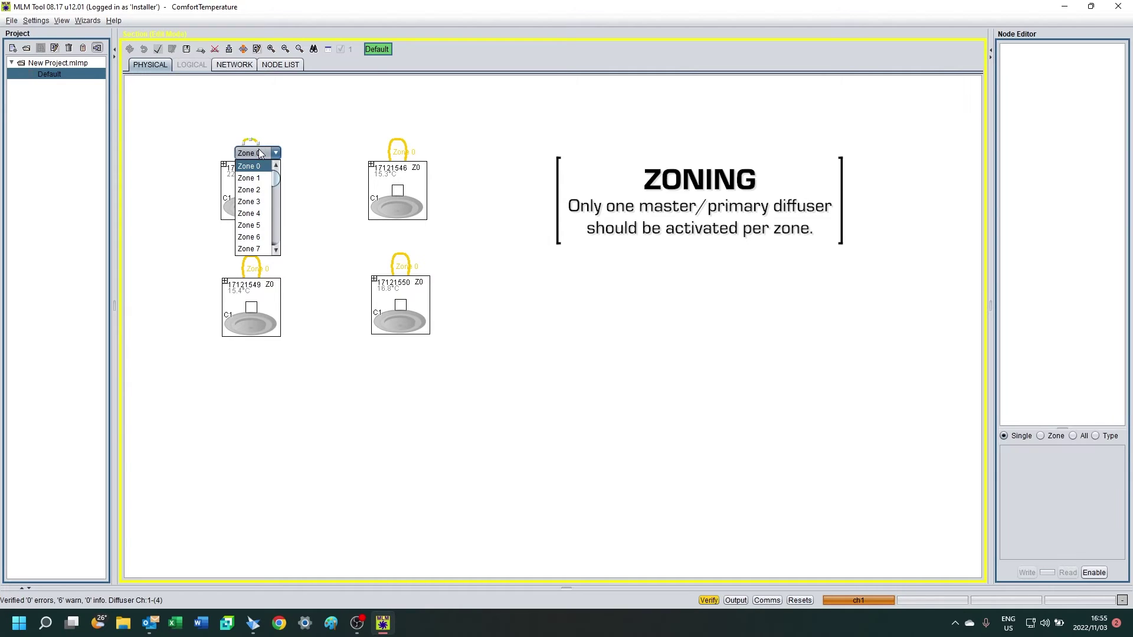
left_click(255, 179)
left_click(406, 154)
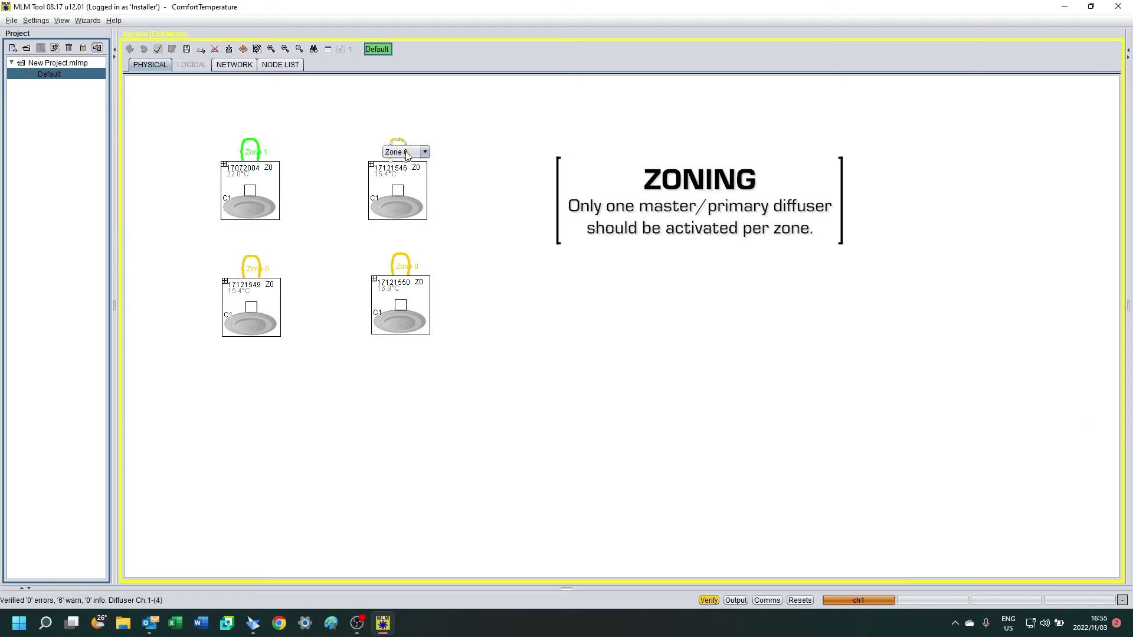
left_click(406, 152)
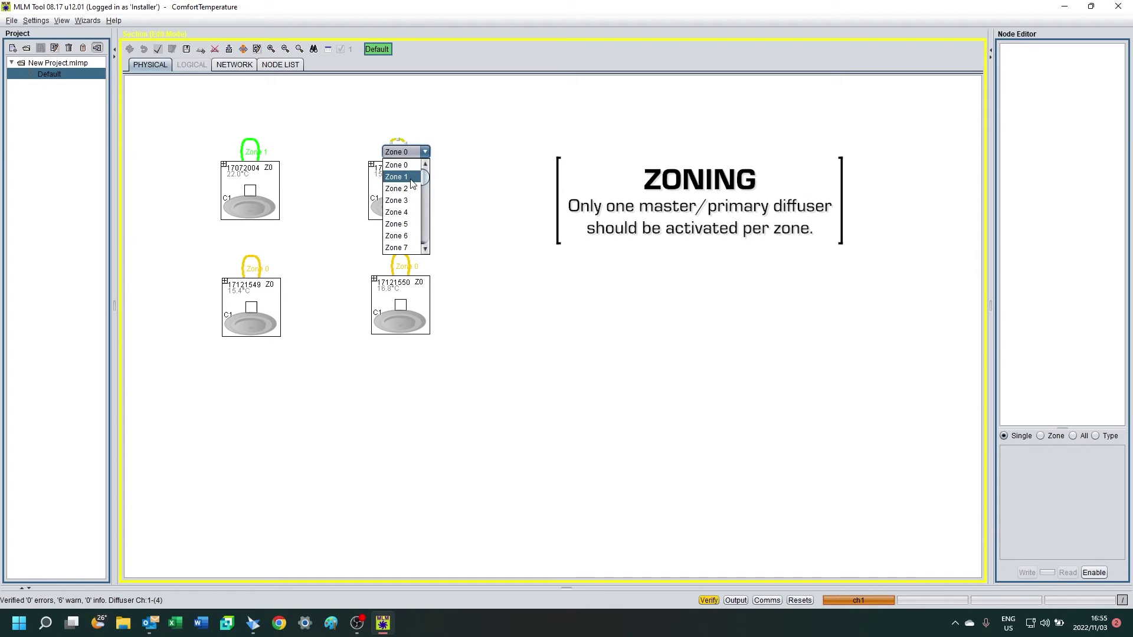
left_click(411, 179)
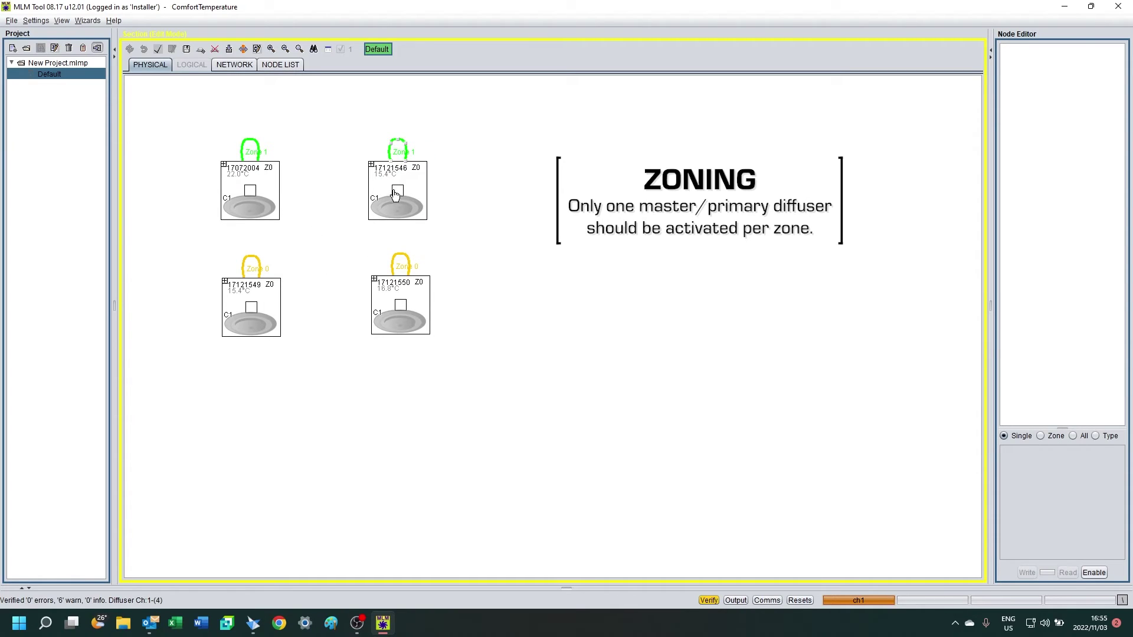
left_click_drag(395, 194, 384, 306)
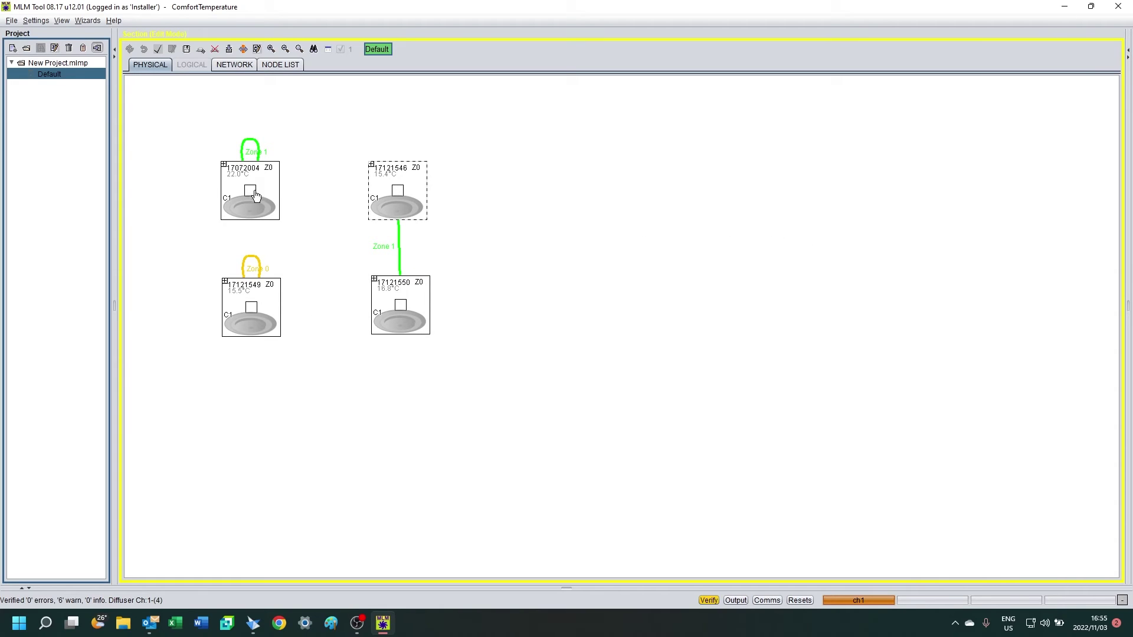
left_click_drag(256, 195, 251, 302)
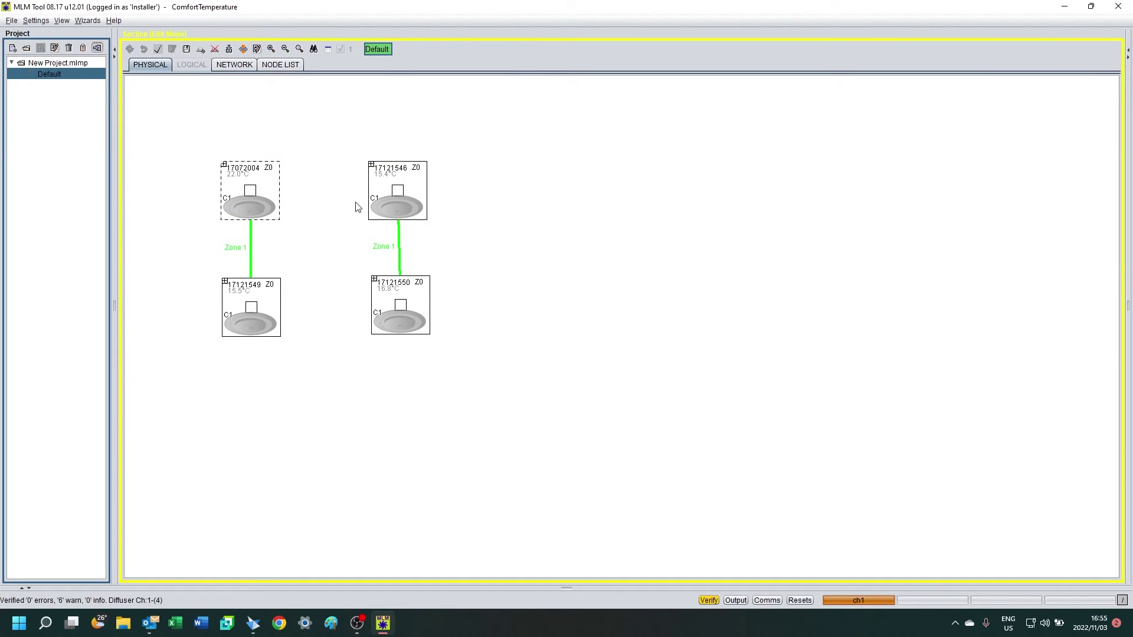
left_click_drag(394, 195, 263, 206)
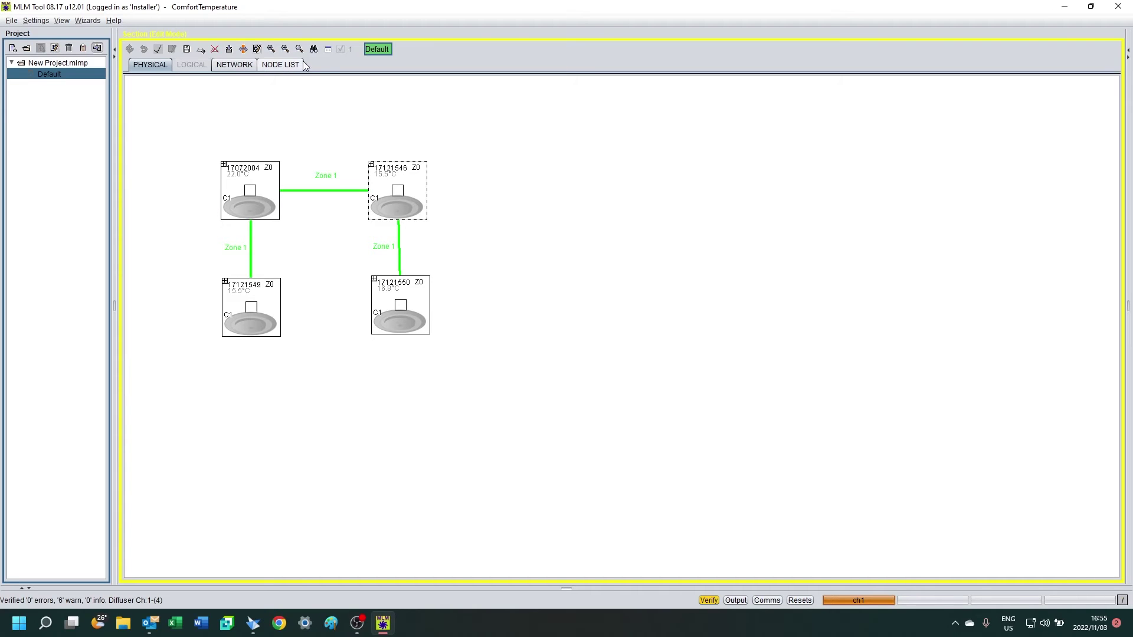
left_click(329, 50)
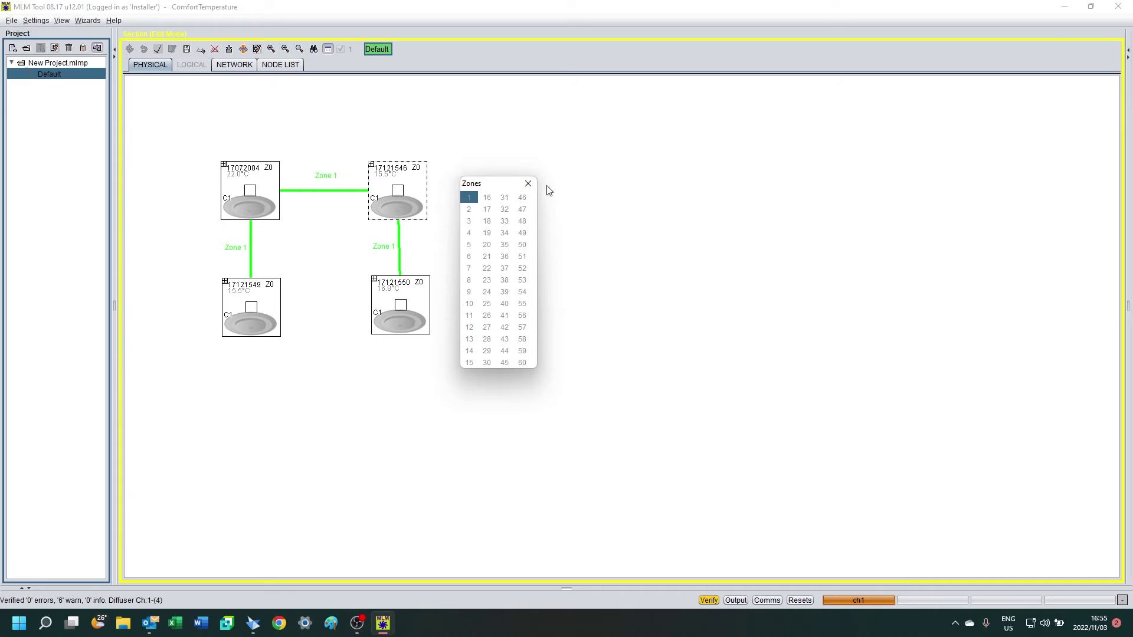
- Close the zone picker and save the layout so all four diffusers show Z1
left_click(528, 183)
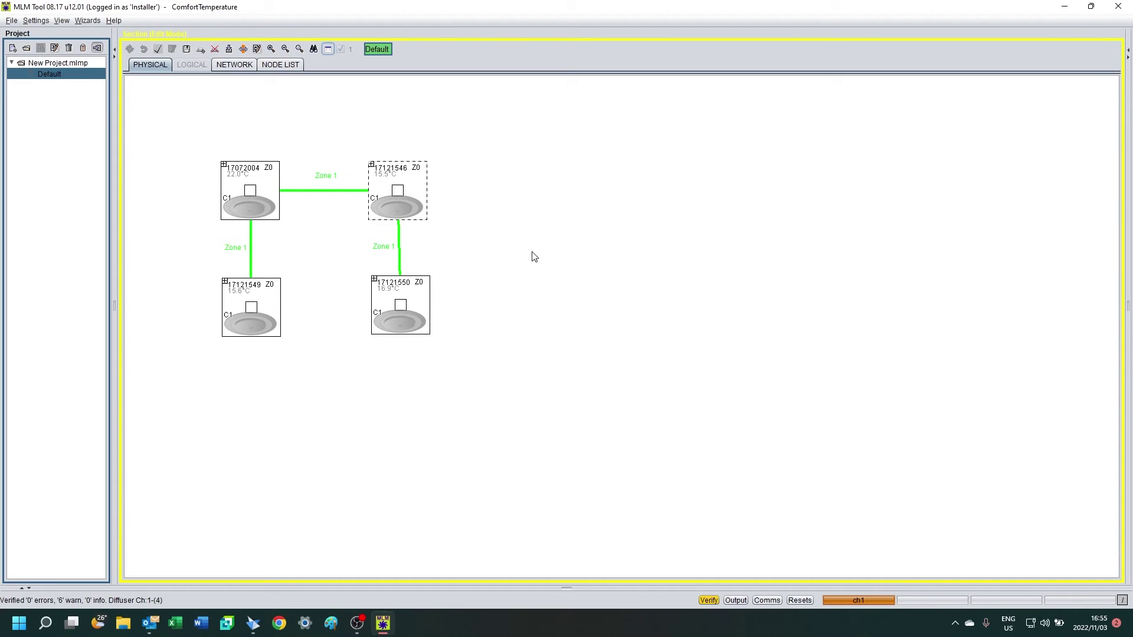
left_click(187, 50)
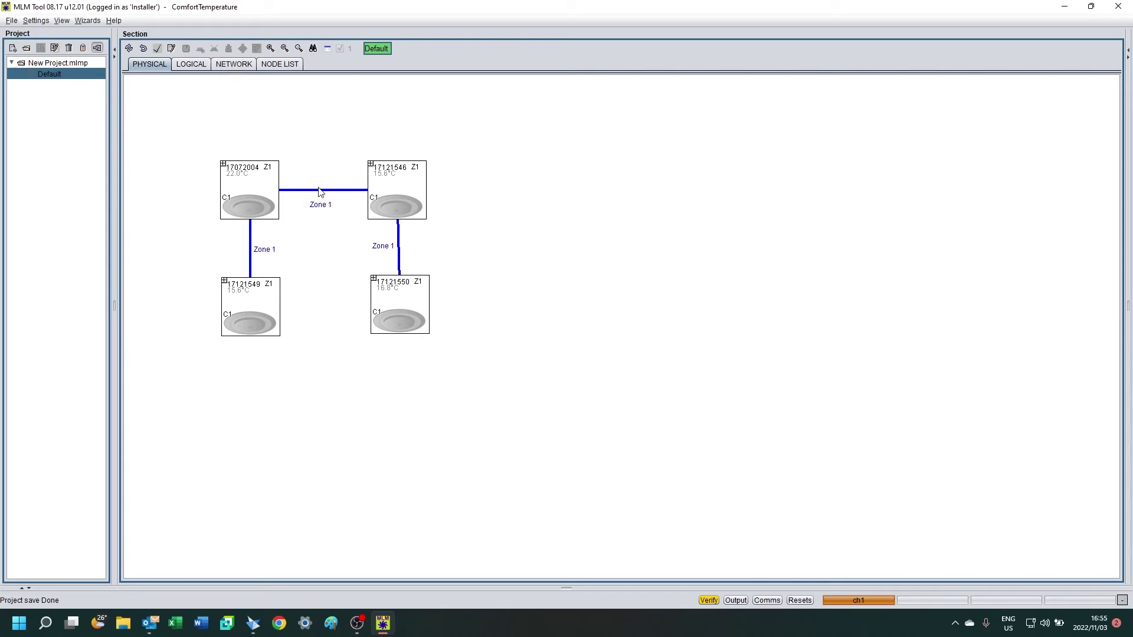
- Write Sense, Change Over and Setpoint to diffuser 17121549's on-board master command, then collapse the node
left_click(225, 281)
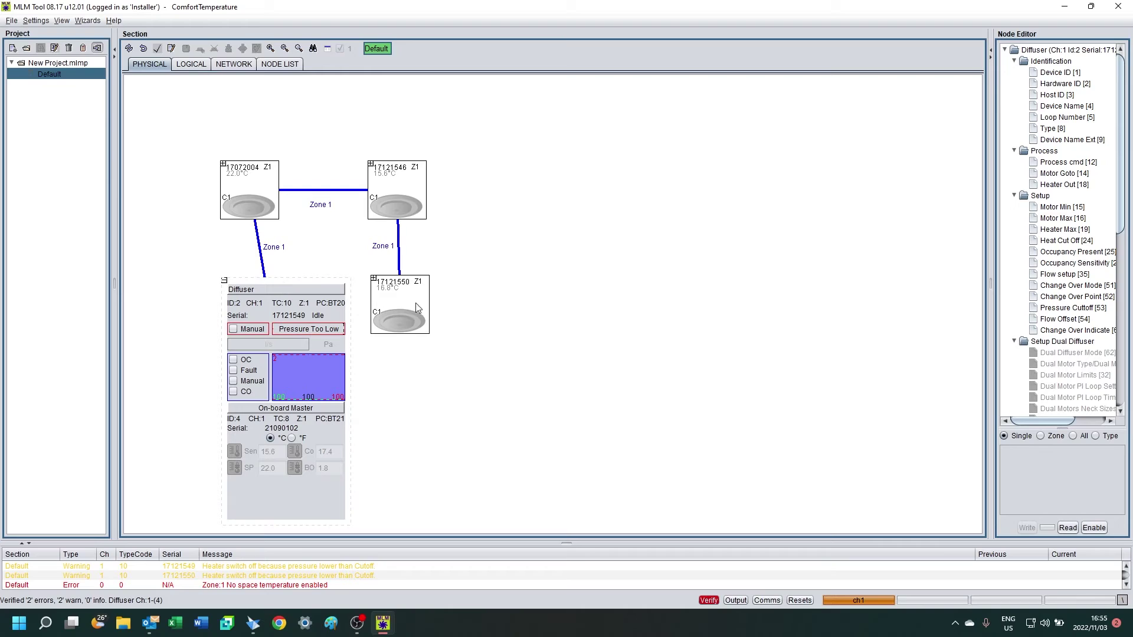
left_click(318, 436)
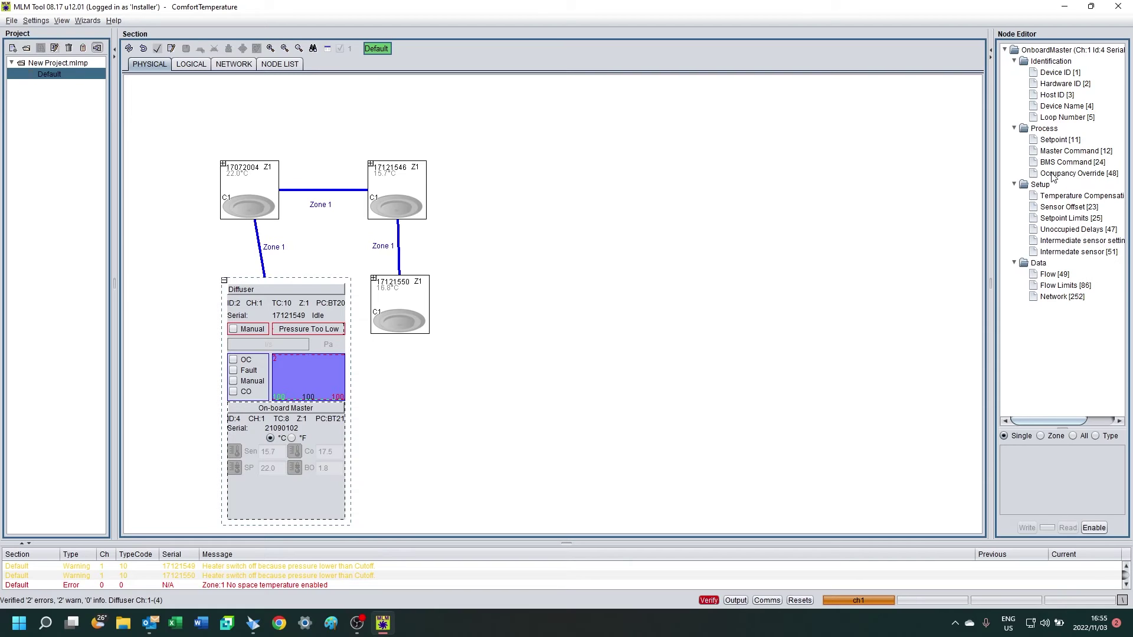
left_click(1059, 153)
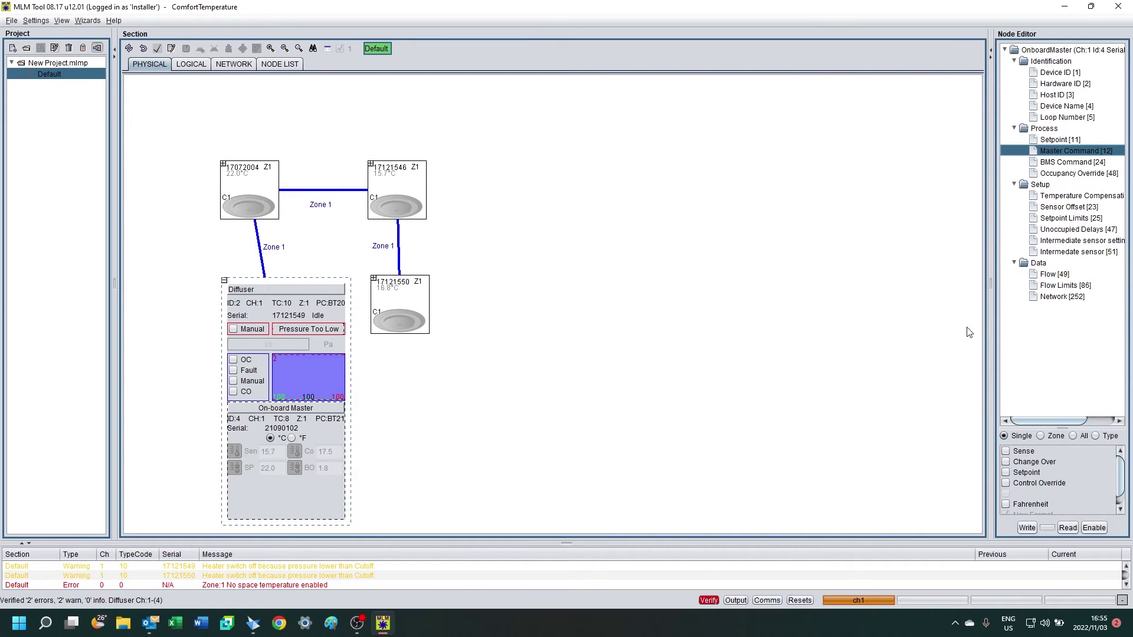
left_click(1008, 453)
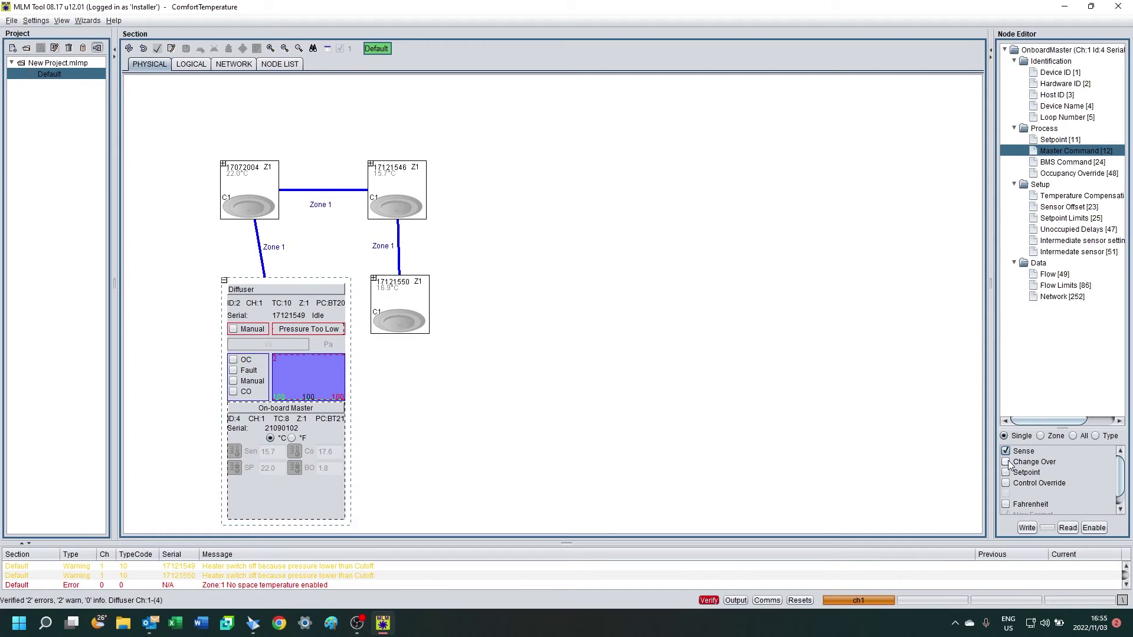
left_click(1007, 463)
left_click(1006, 473)
left_click(1025, 529)
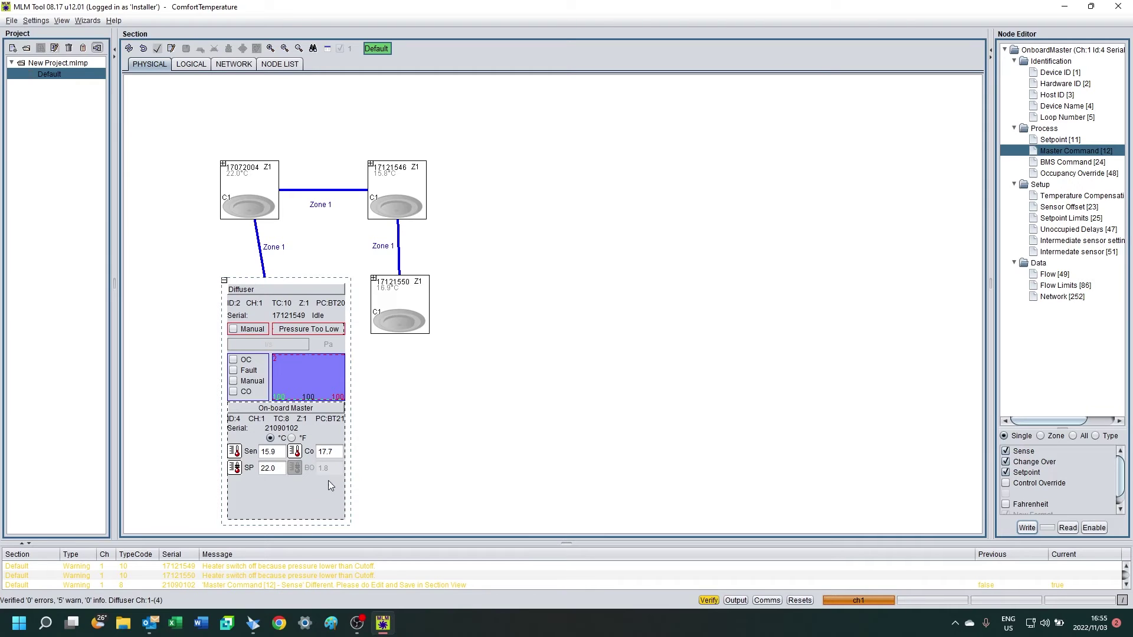
left_click(224, 282)
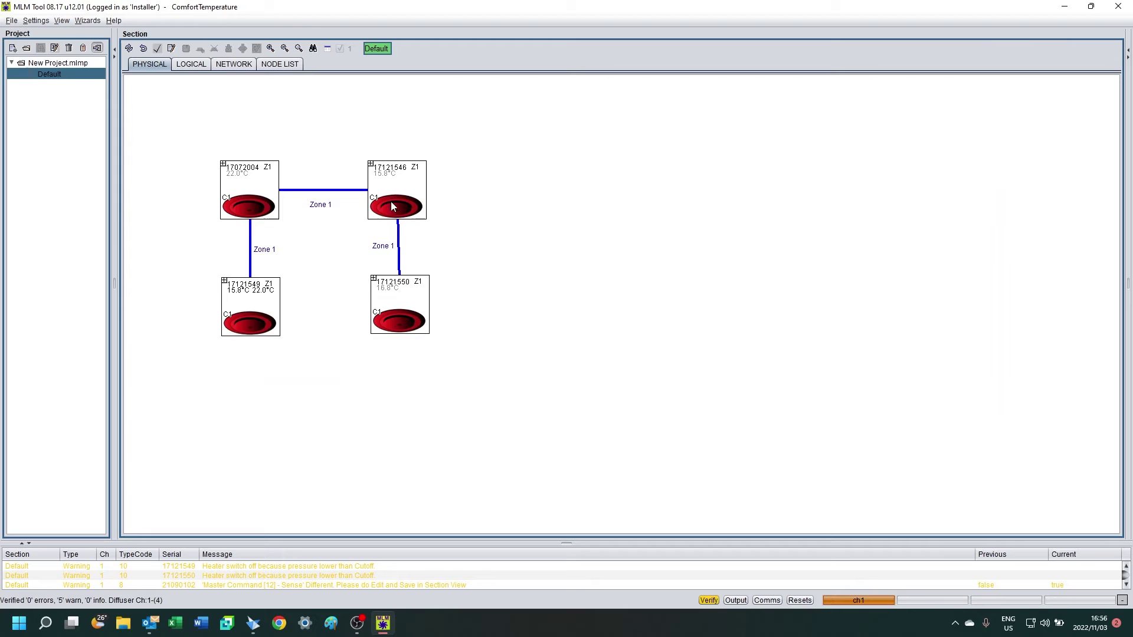
- Check diffusers 17072004, 17121546 and 17121550 in turn, leaving 17121549 expanded
left_click(224, 164)
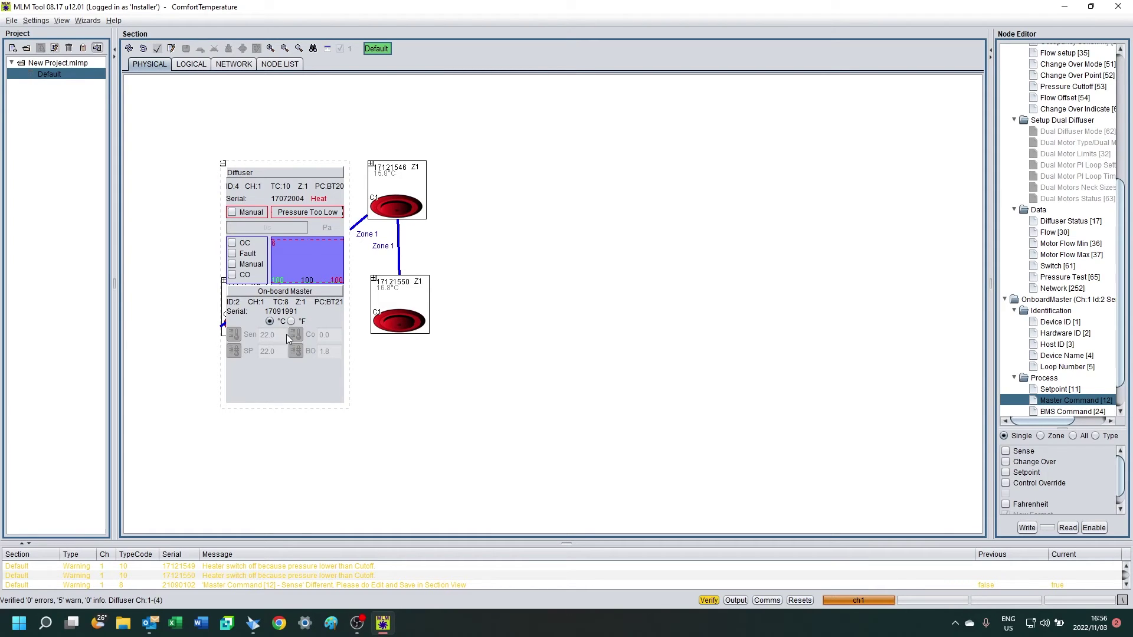
left_click(369, 161)
left_click(370, 163)
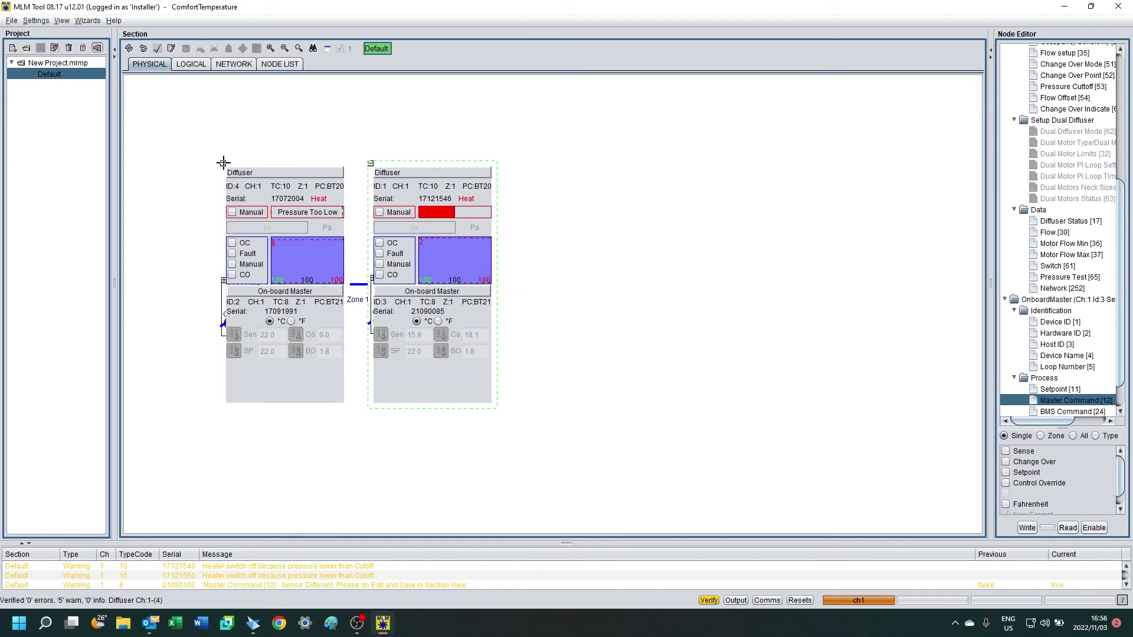
left_click(223, 163)
left_click(371, 164)
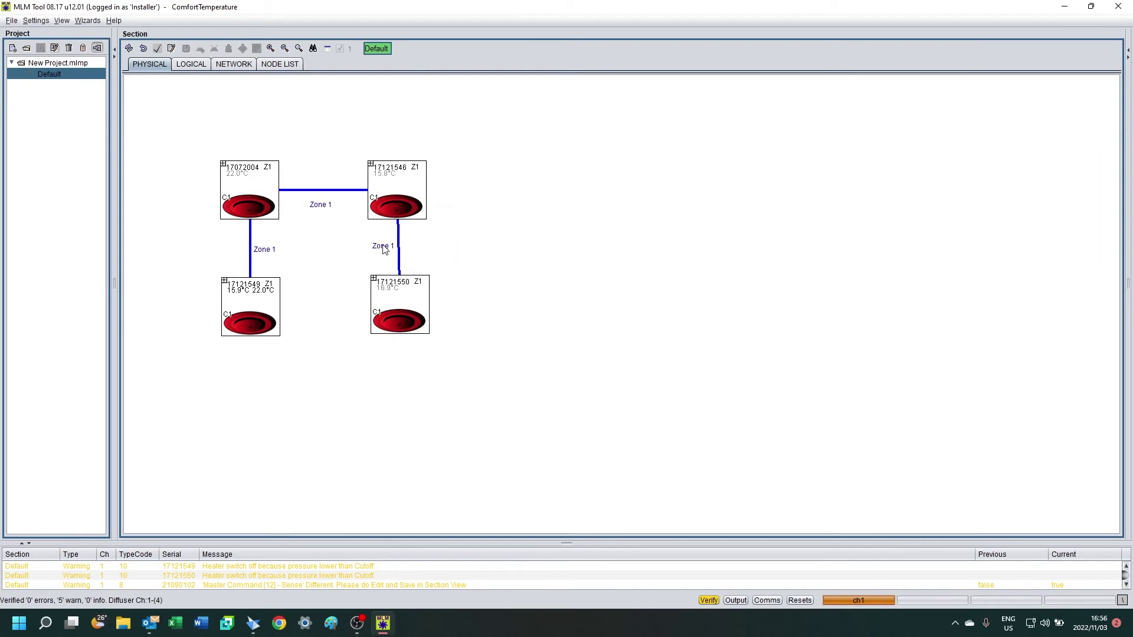
left_click(374, 278)
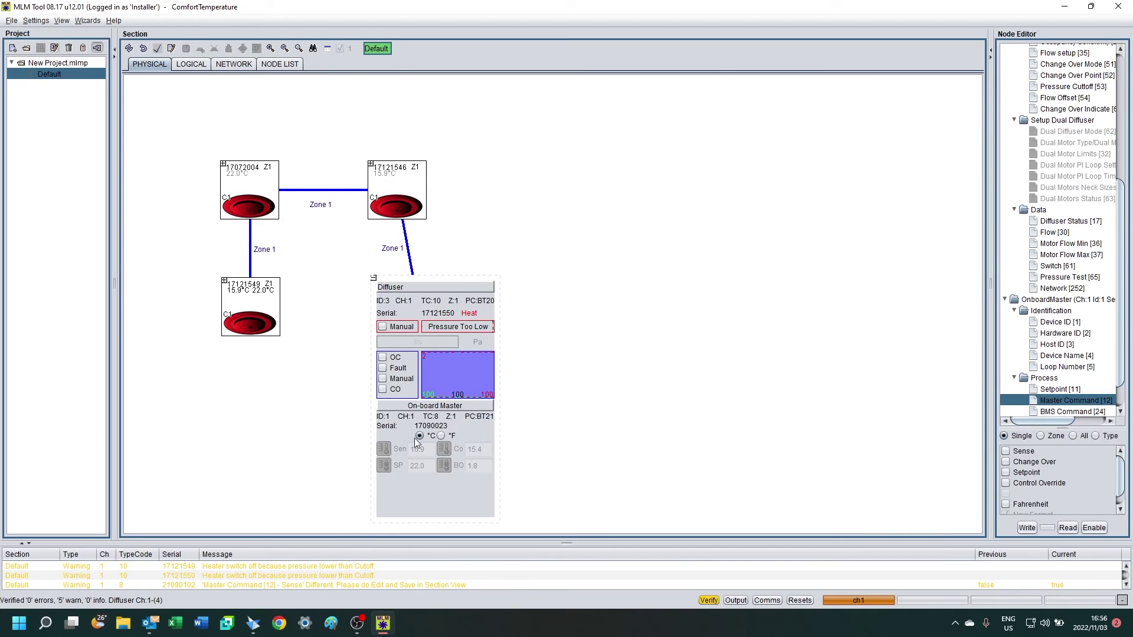
left_click(374, 278)
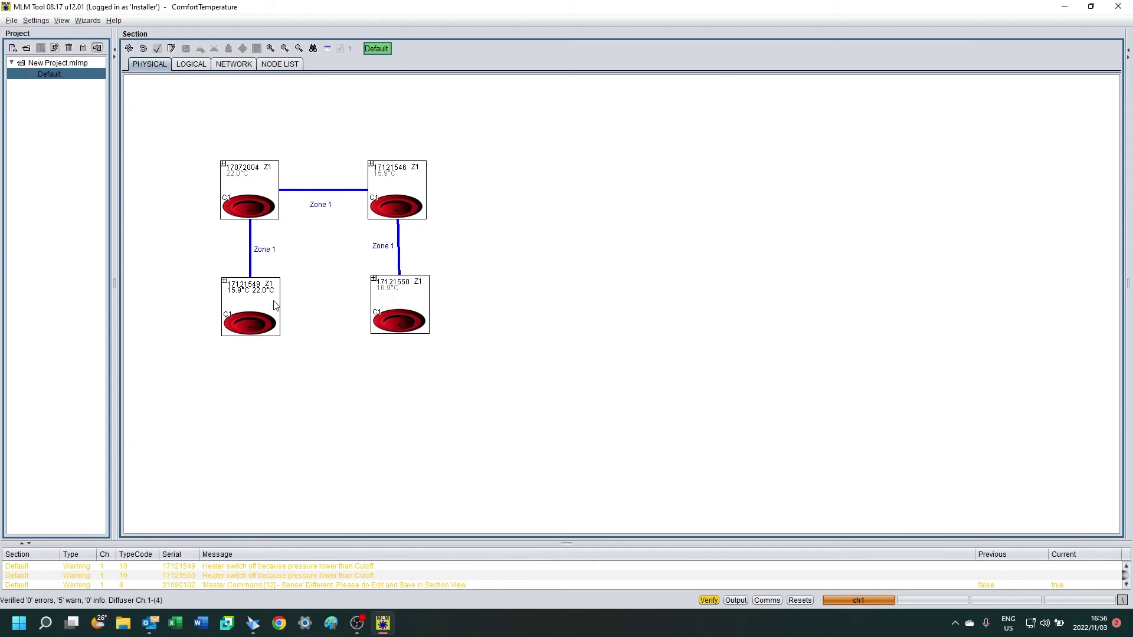
left_click(225, 281)
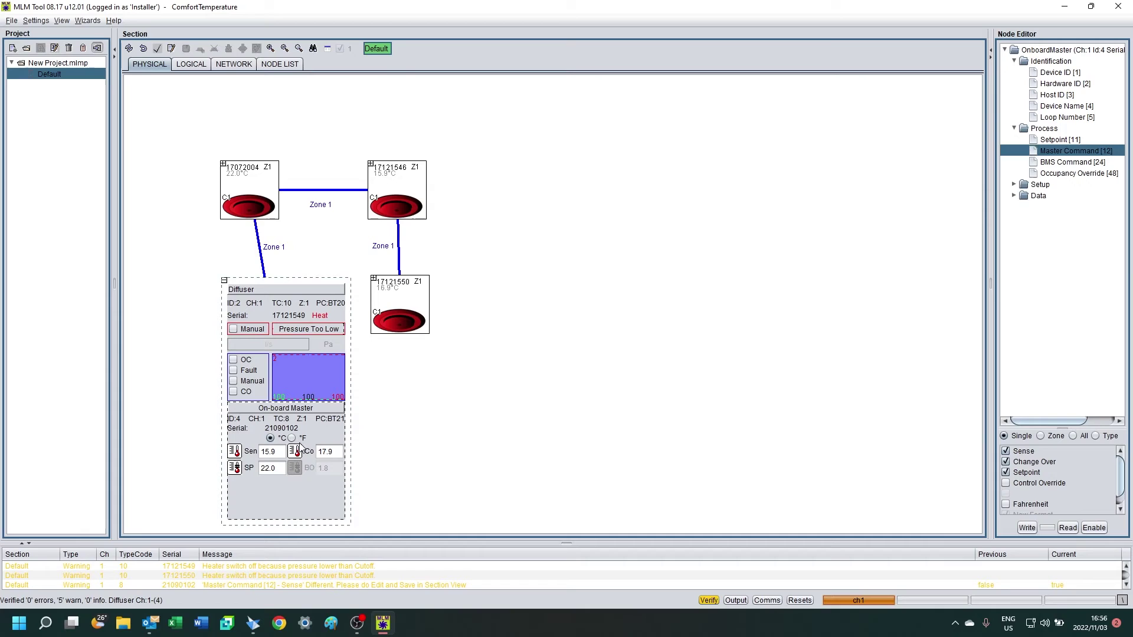
- Write 14.5 as diffuser 17121549's on-board master setpoint, lowering it from 22.0 to 20.0
left_click(1052, 141)
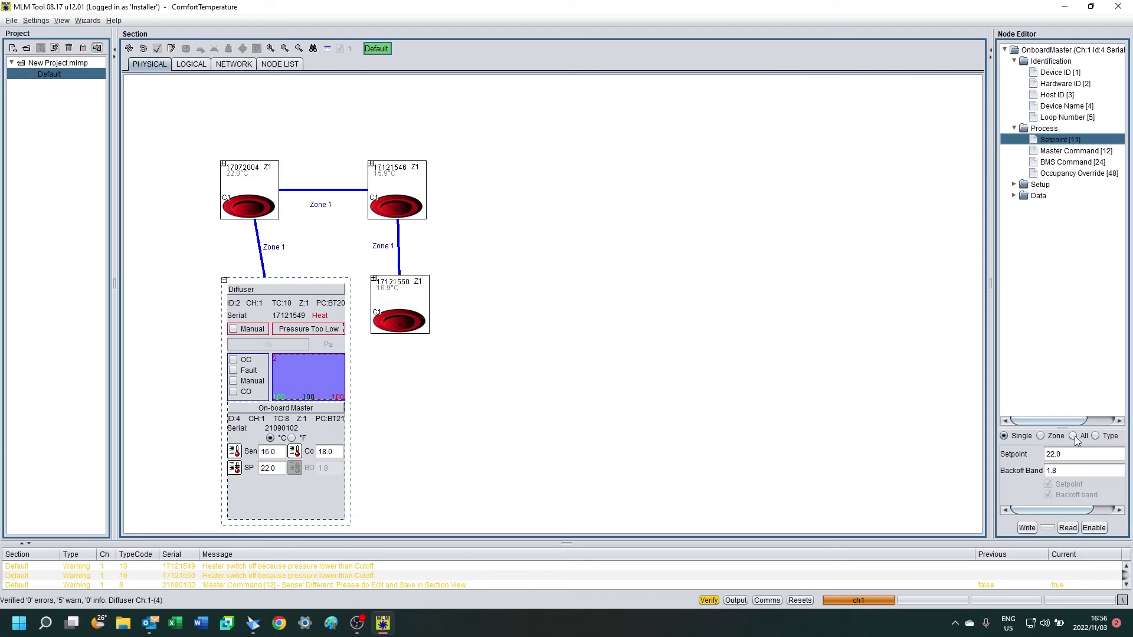
double_click(1074, 456)
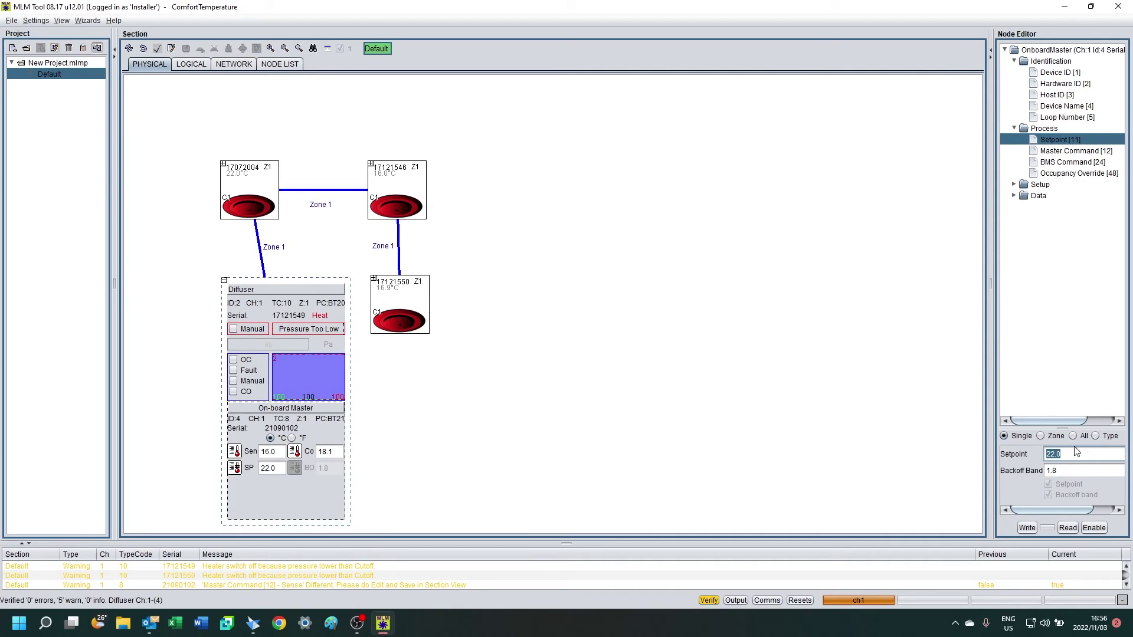
type("14.5")
left_click(1027, 527)
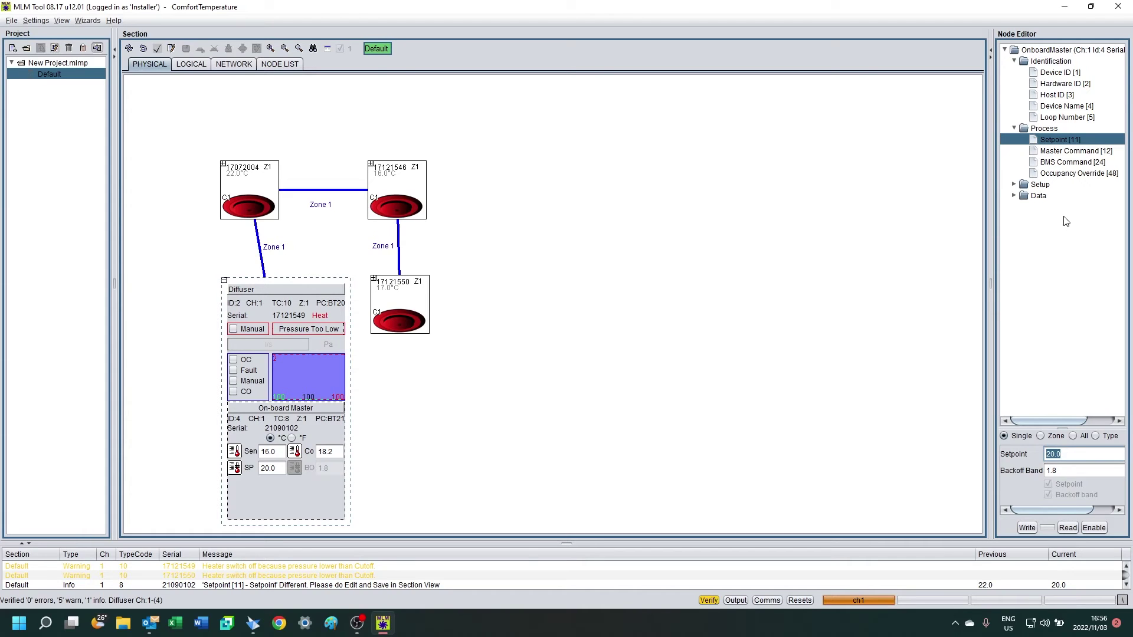
- Lower diffuser 17121549's Setpoint Min limit to 14 and write it
left_click(1014, 185)
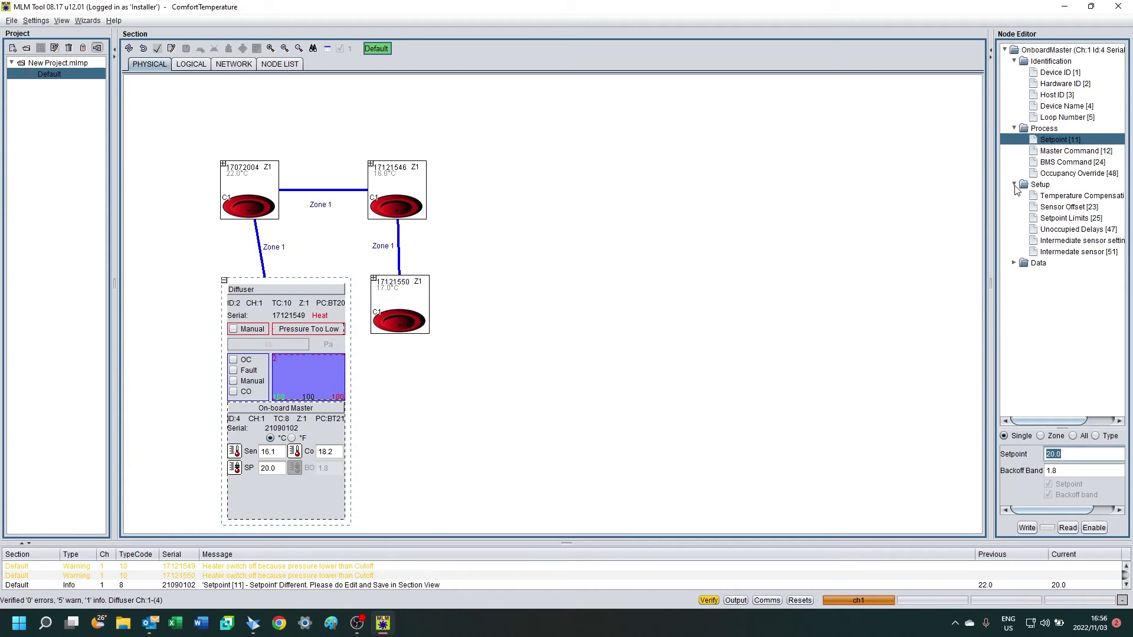
left_click(1052, 218)
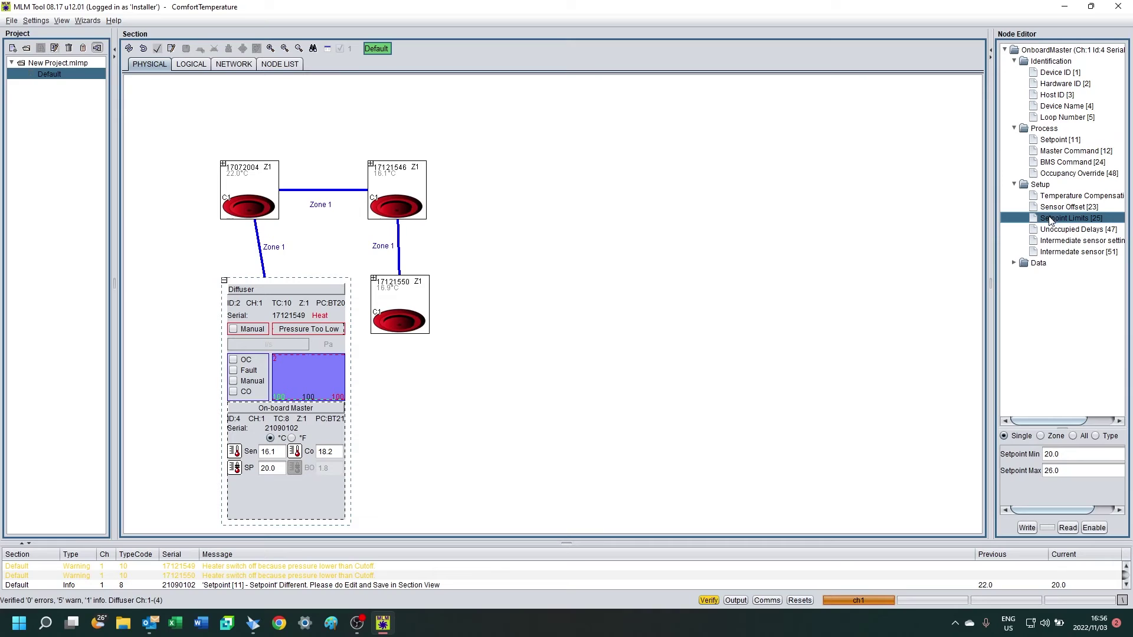
left_click(1088, 455)
double_click(1086, 455)
left_click(1027, 527)
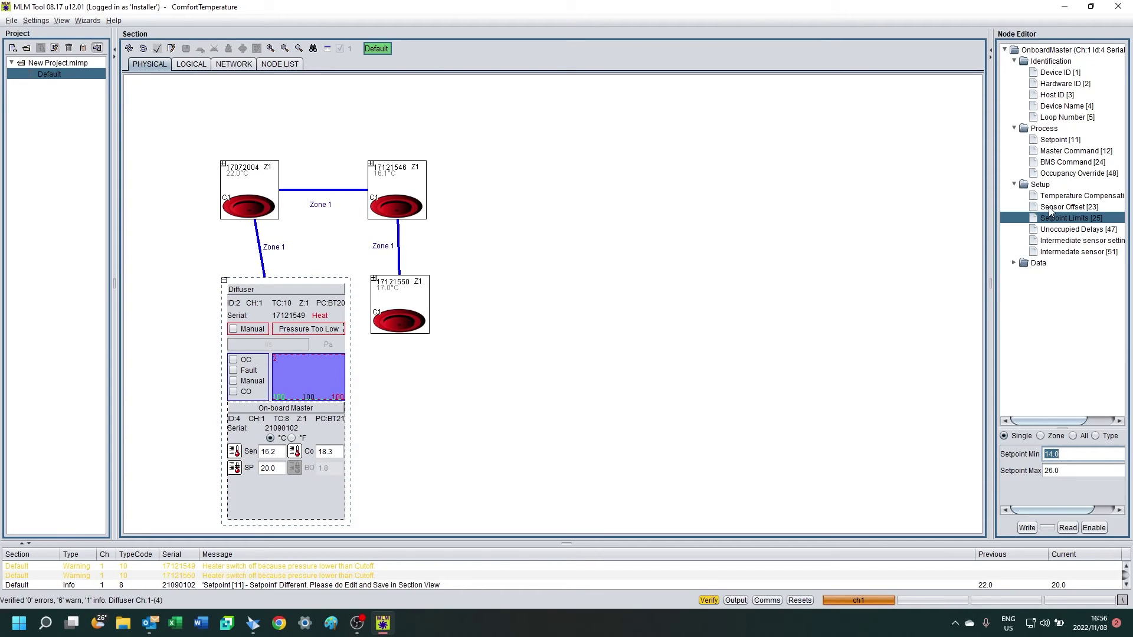
- Set diffuser 17121549's setpoint to 15.0 °C and collapse the node
left_click(1054, 140)
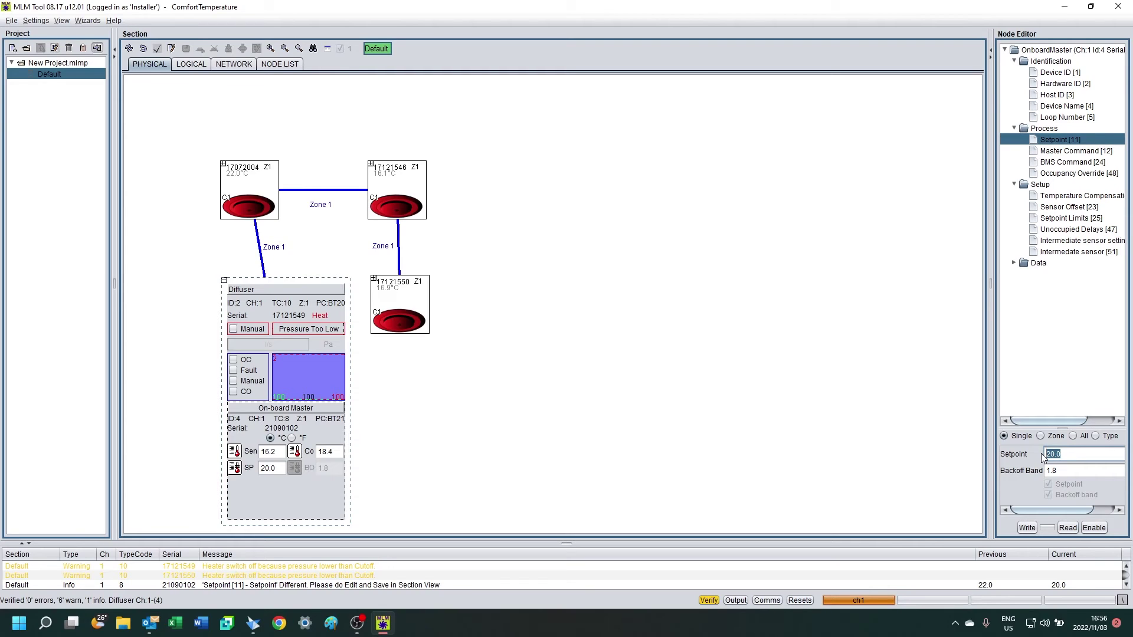
type("15")
key("Return")
left_click(225, 278)
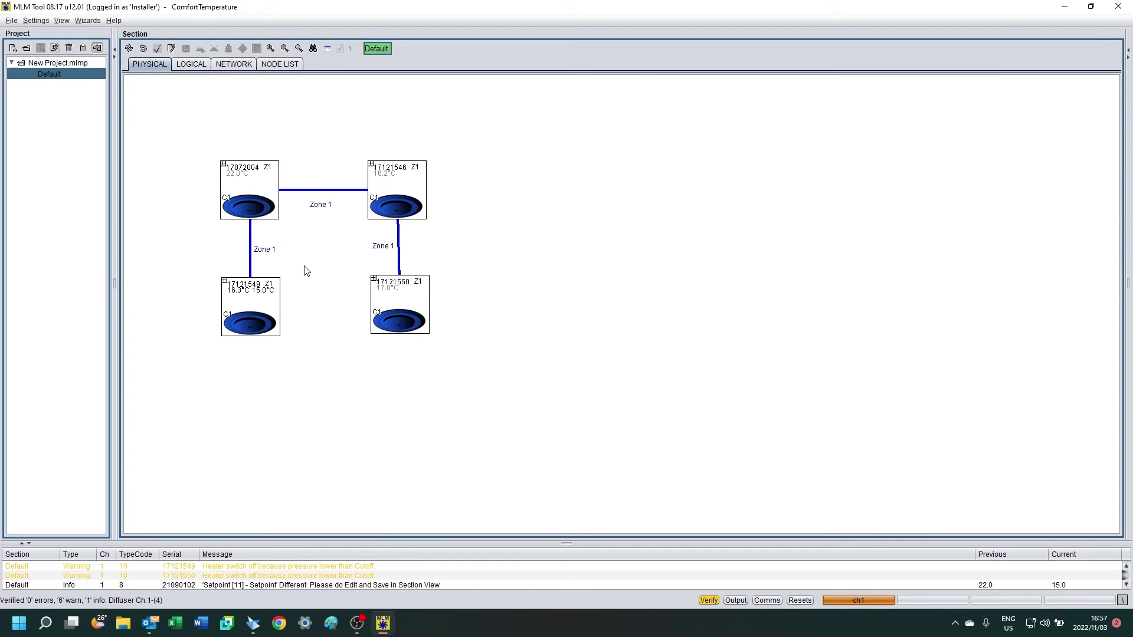
- Delete the link between the pairs, put the 17121546–17121550 link in Zone 2, and save
left_click(171, 47)
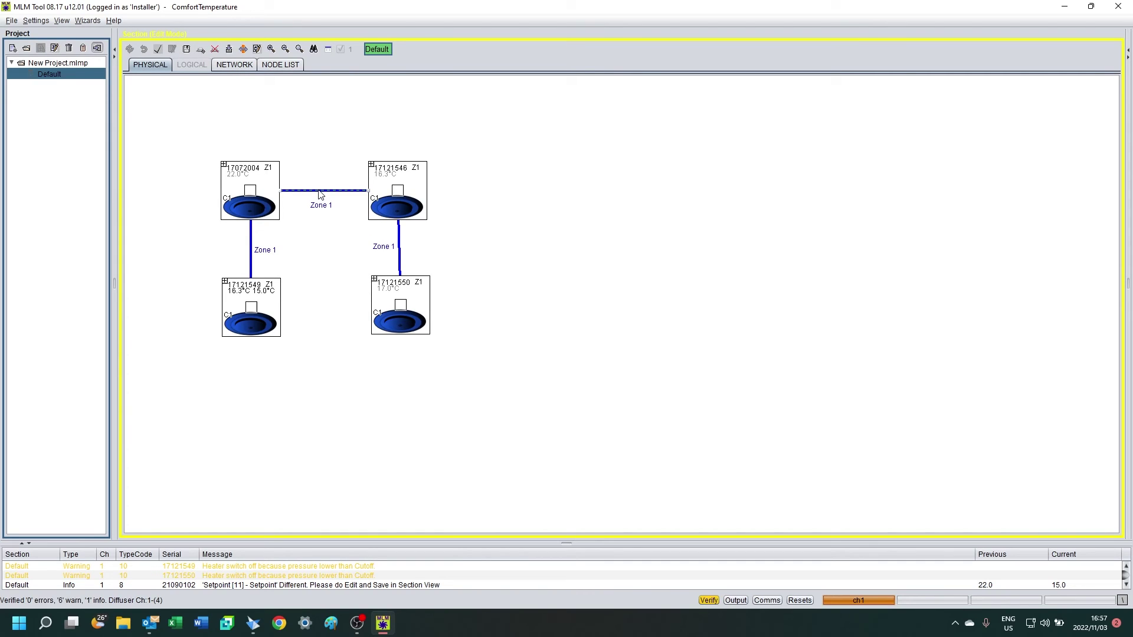
key("Delete")
left_click(393, 259)
left_click(391, 248)
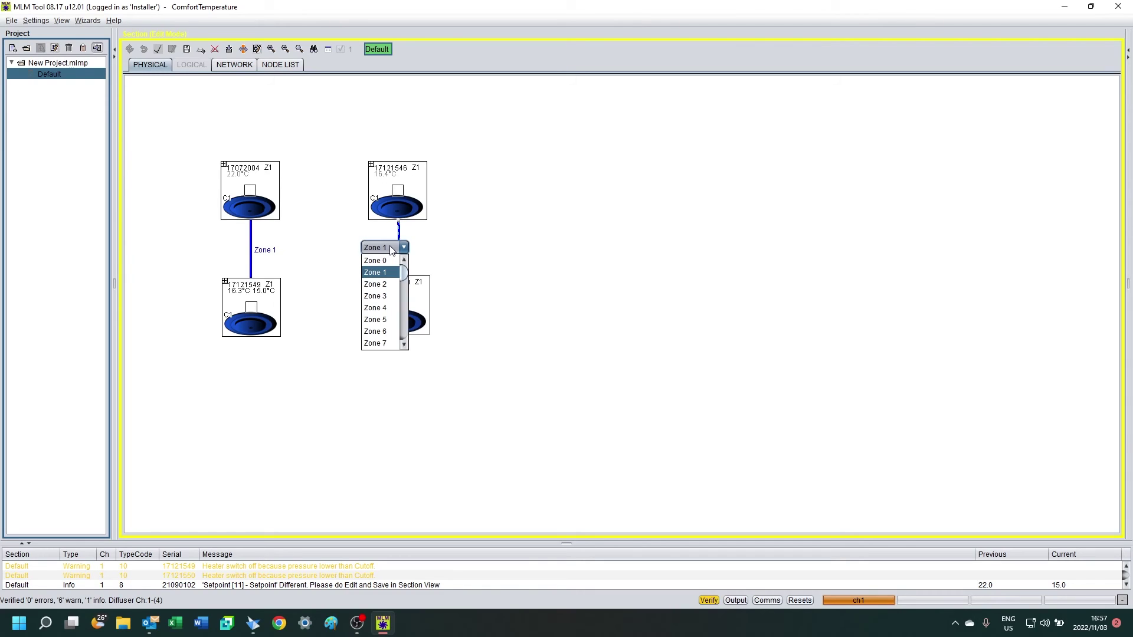
left_click(387, 284)
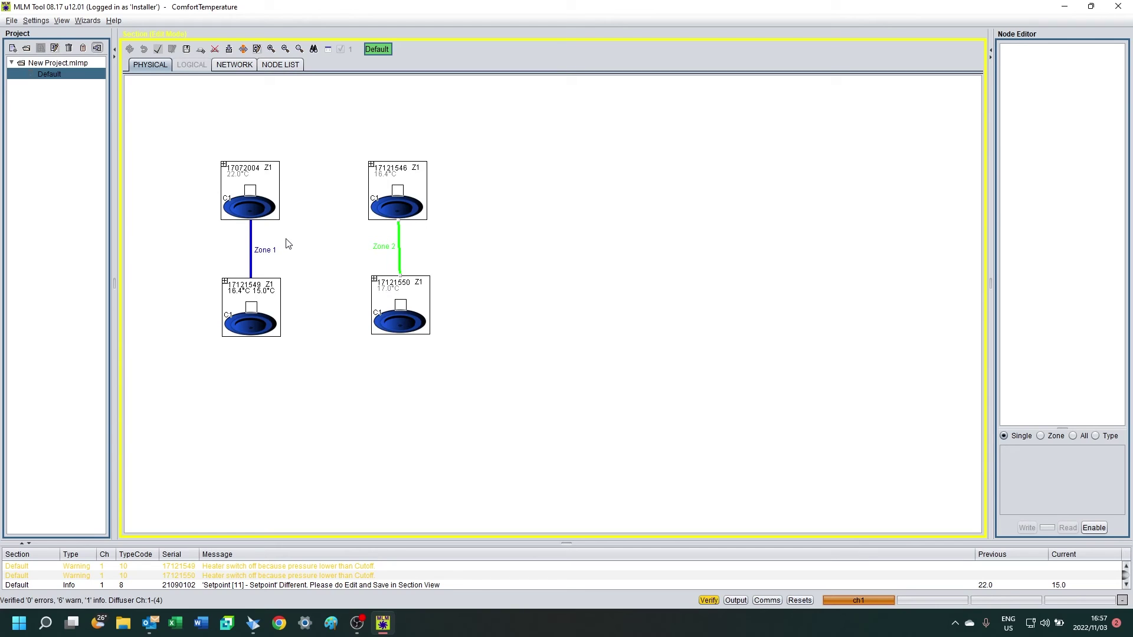
left_click(187, 50)
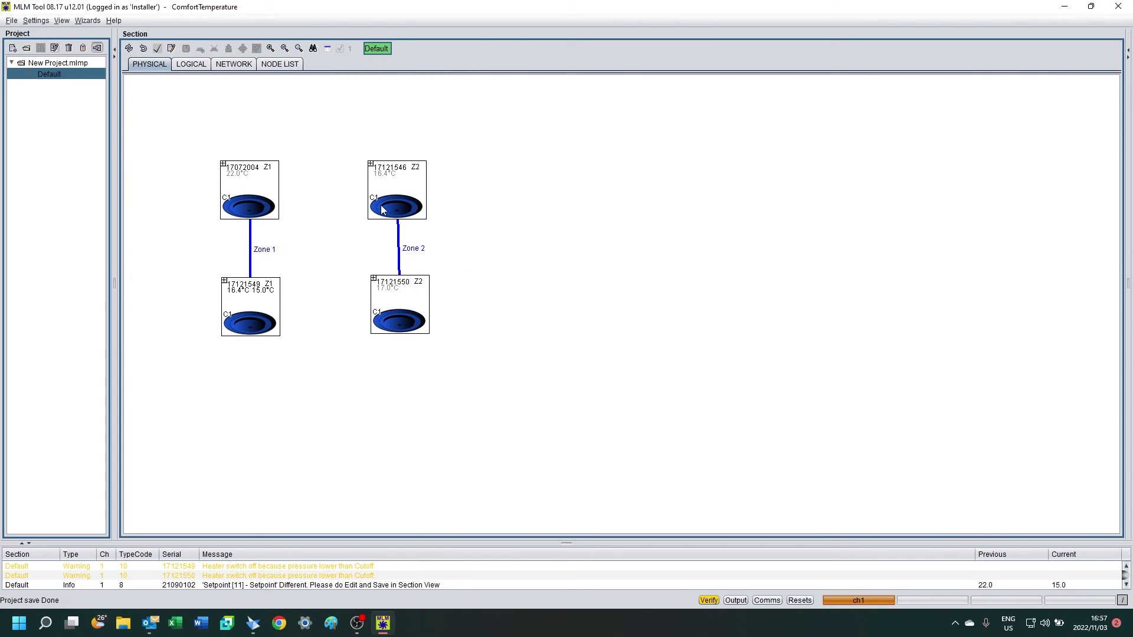
- Check diffusers 17121546 and 17121550, leaving 17121550 expanded
left_click(371, 164)
left_click(371, 164)
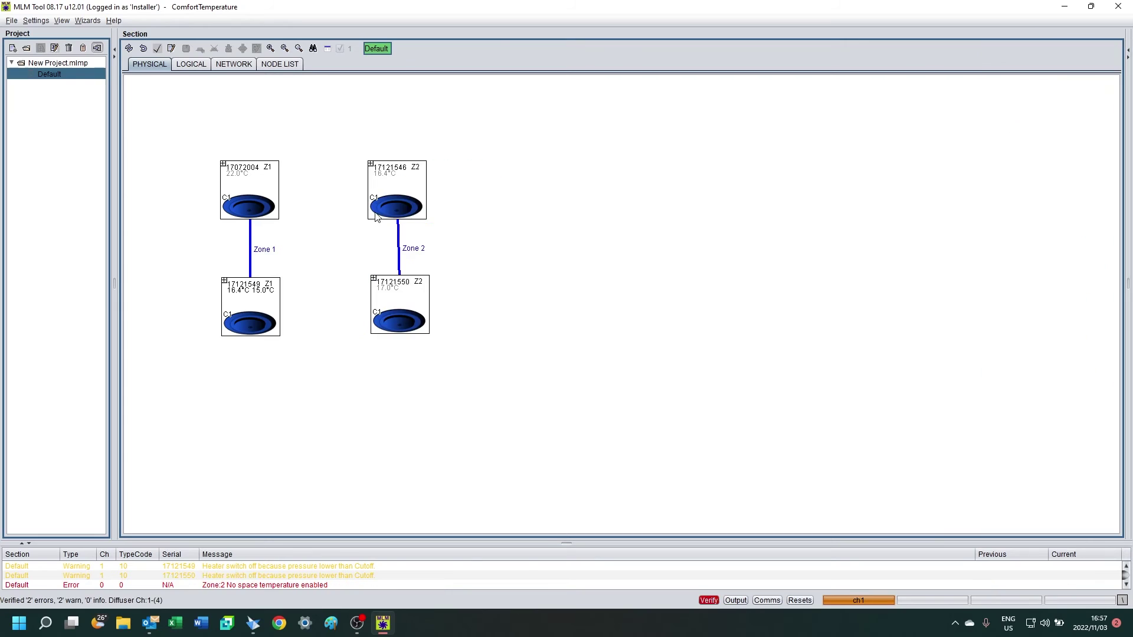
left_click(373, 279)
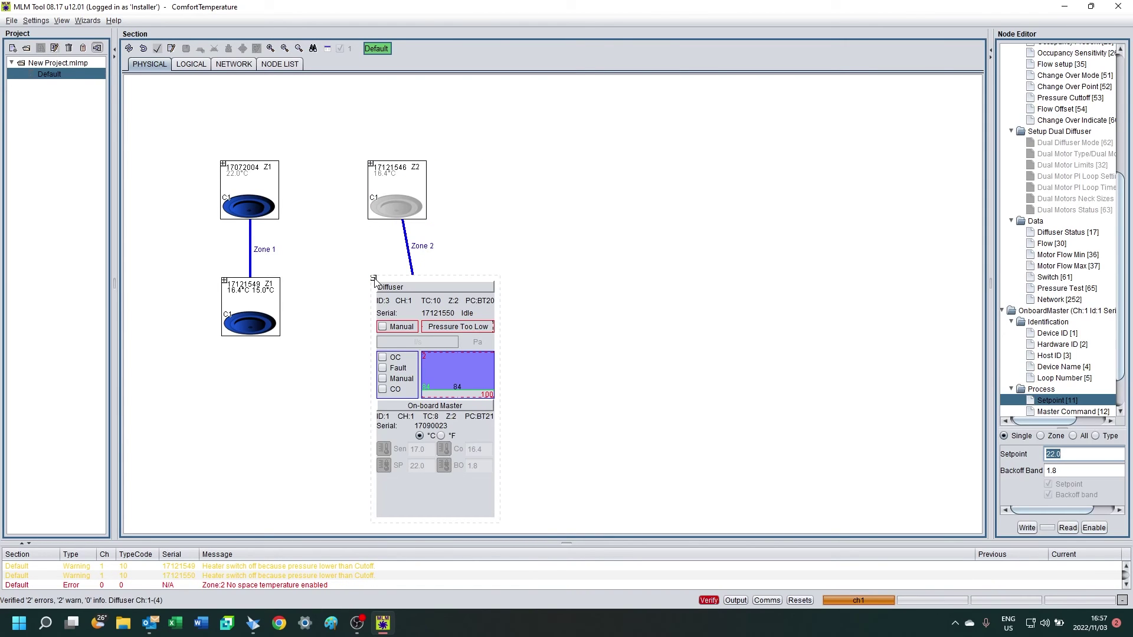
left_click(373, 278)
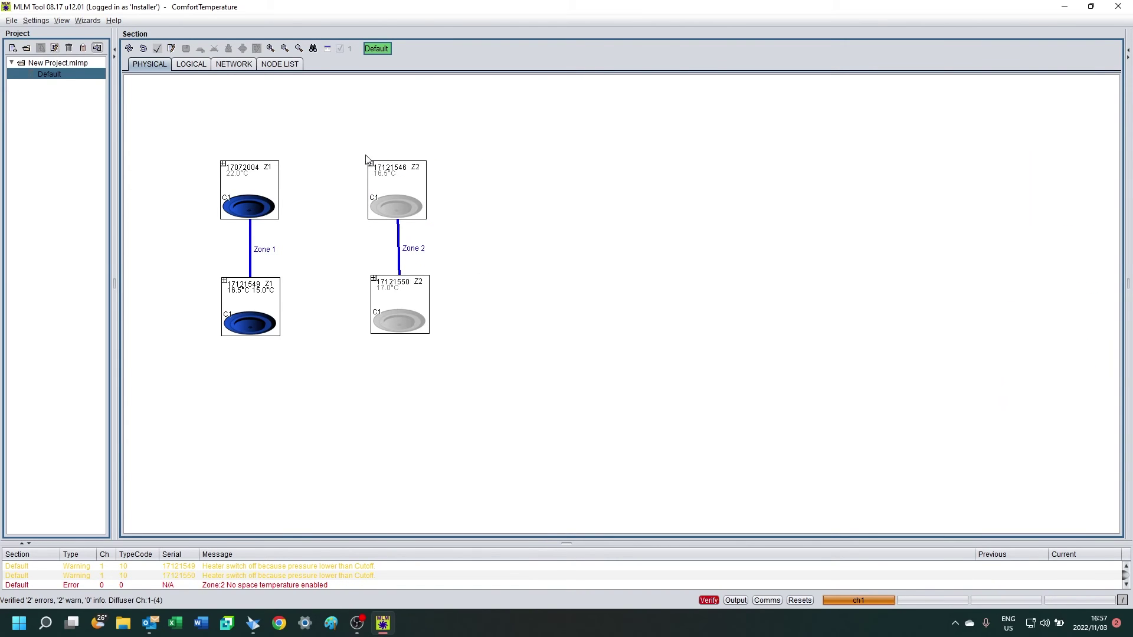
left_click(374, 279)
left_click(373, 279)
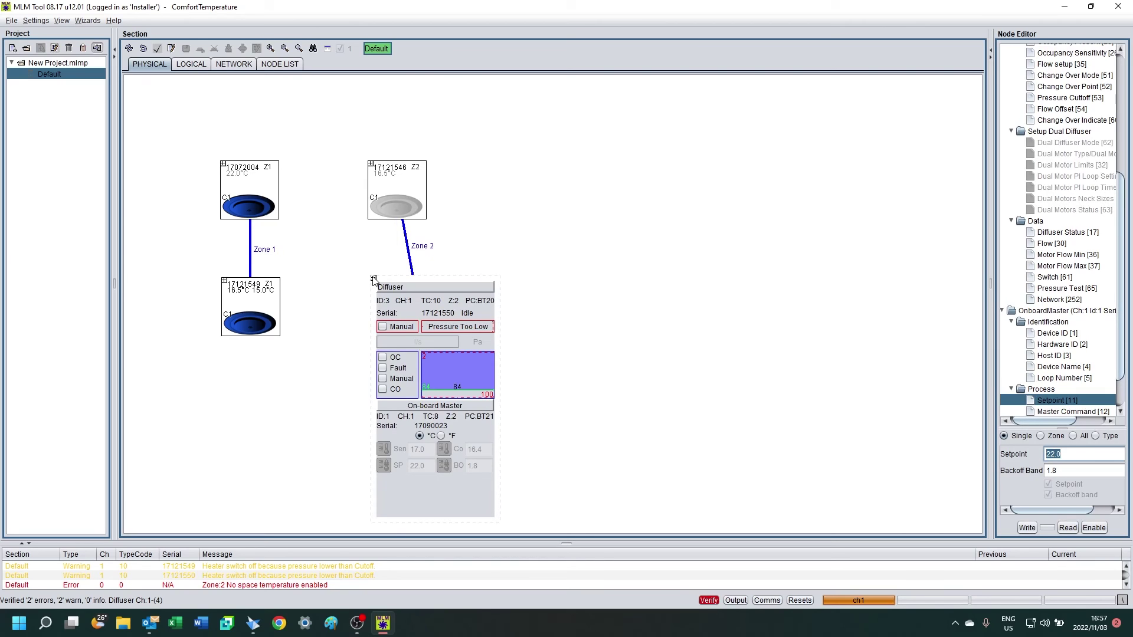
- Write Sense, Change Over and Setpoint to 17121550's on-board master command, then collapse it
left_click(414, 432)
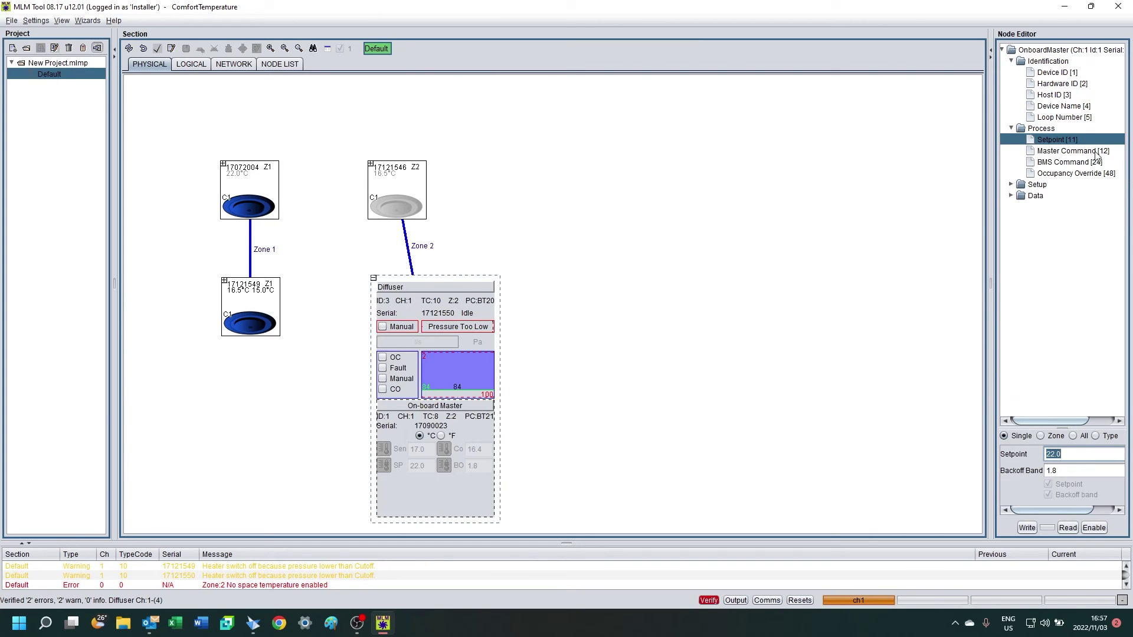
left_click(1063, 154)
left_click(1007, 451)
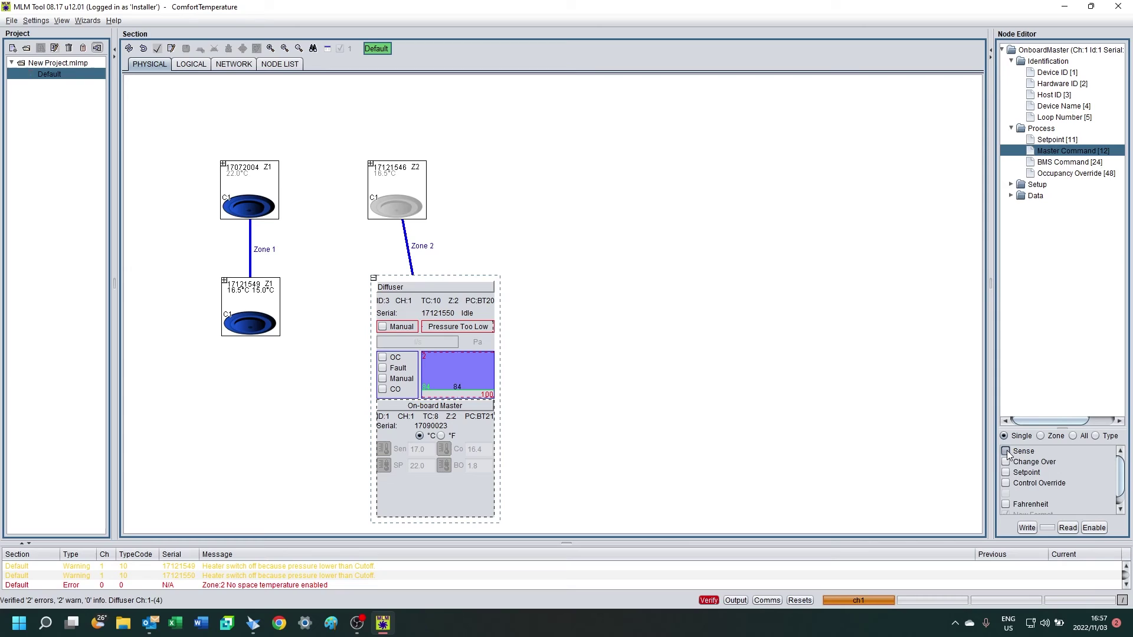
left_click(1006, 462)
left_click(1007, 472)
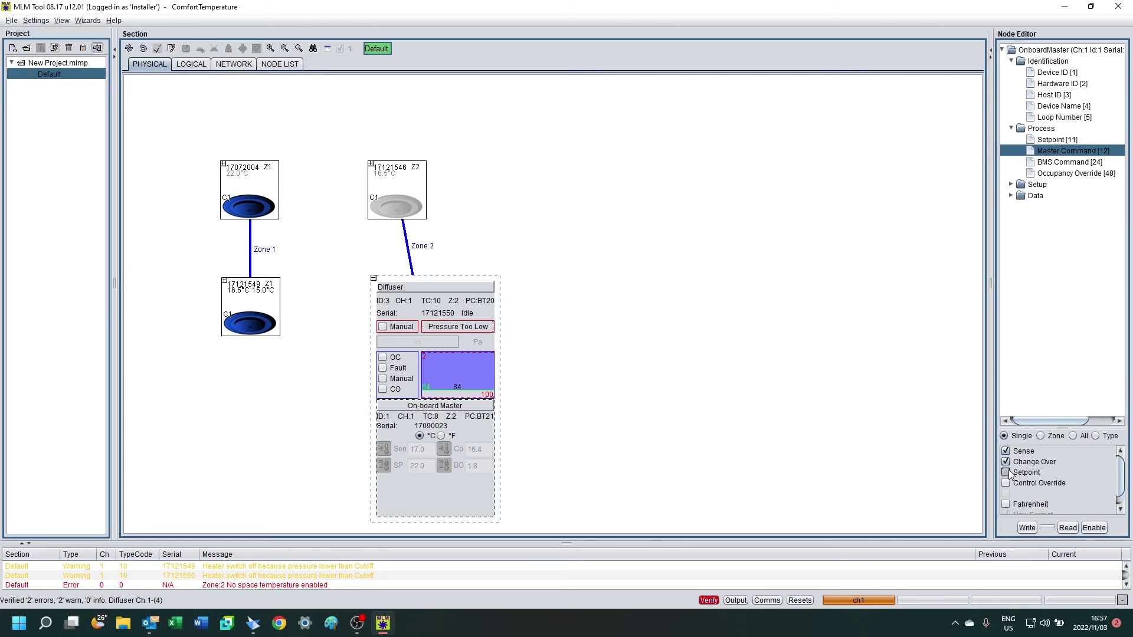
left_click(1027, 528)
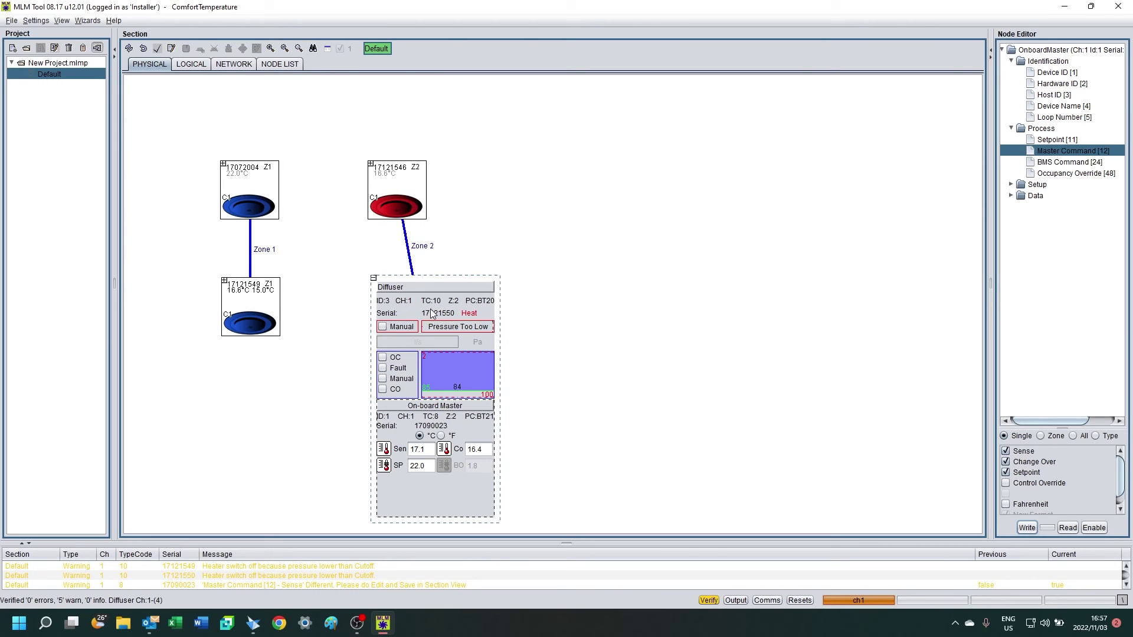
left_click(374, 278)
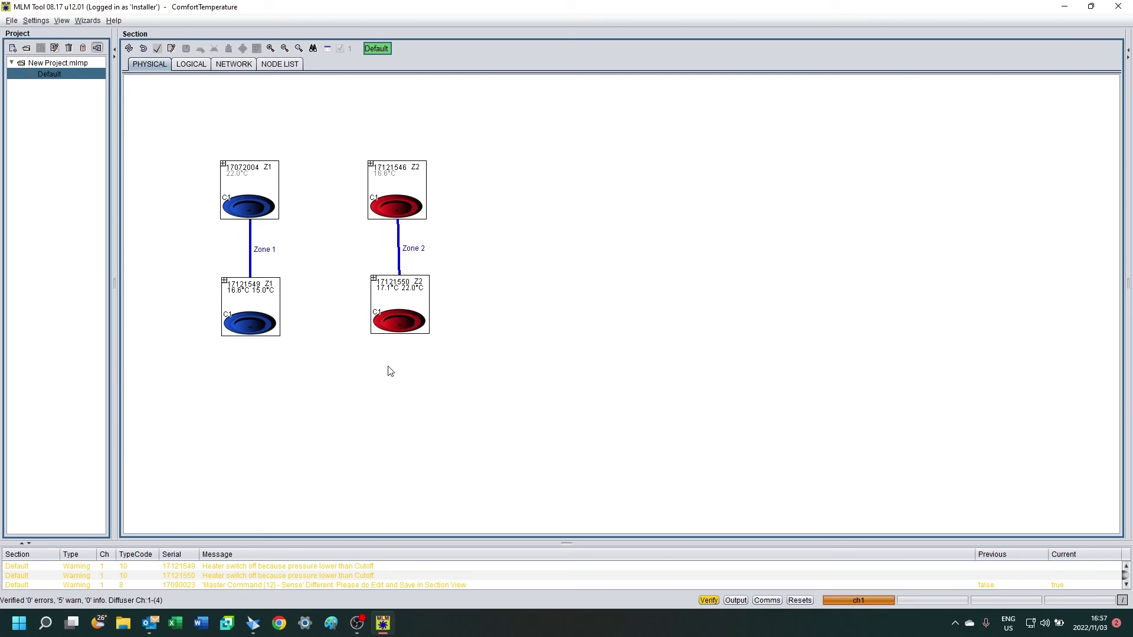
- Raise diffuser 17121549's setpoint from 15.0 to 23.0 °C and collapse its panel
left_click(266, 306)
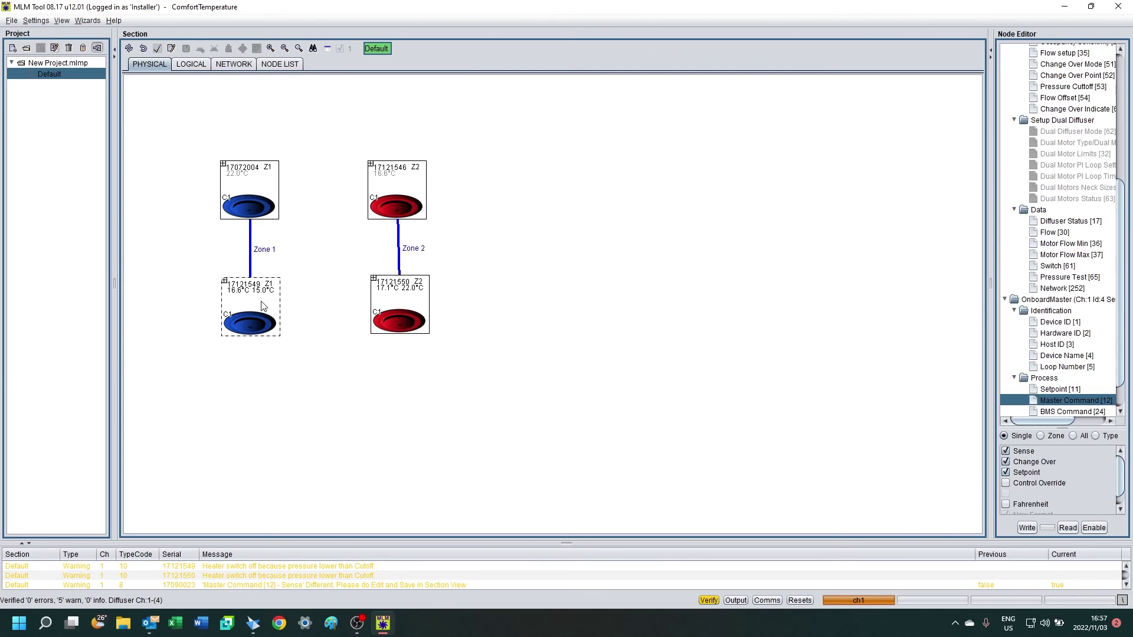
left_click(224, 281)
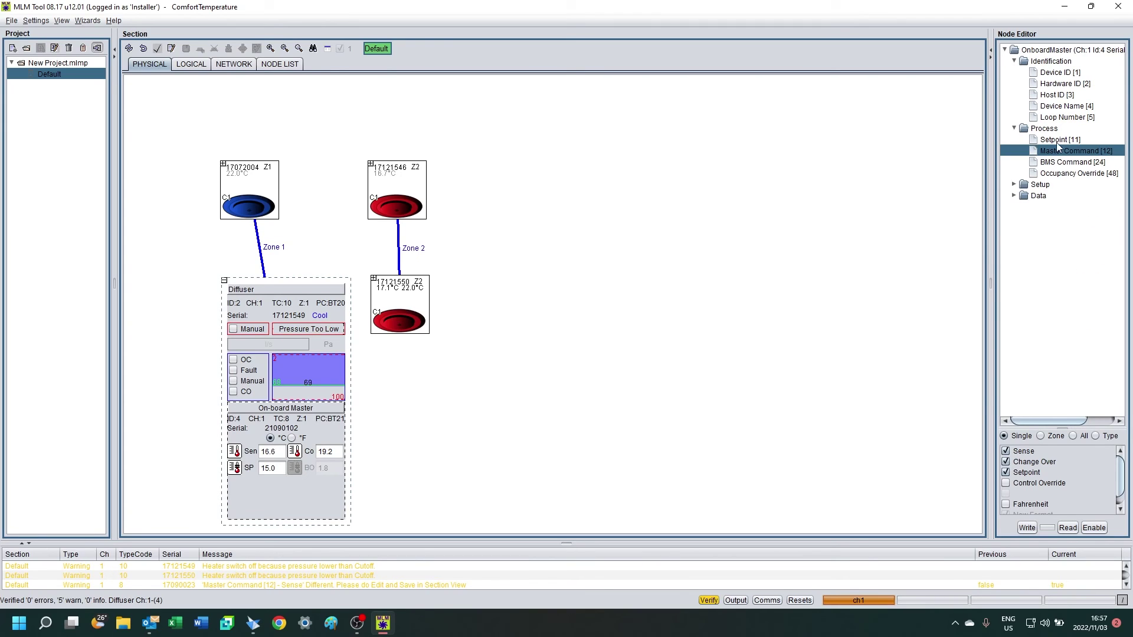
left_click(1059, 140)
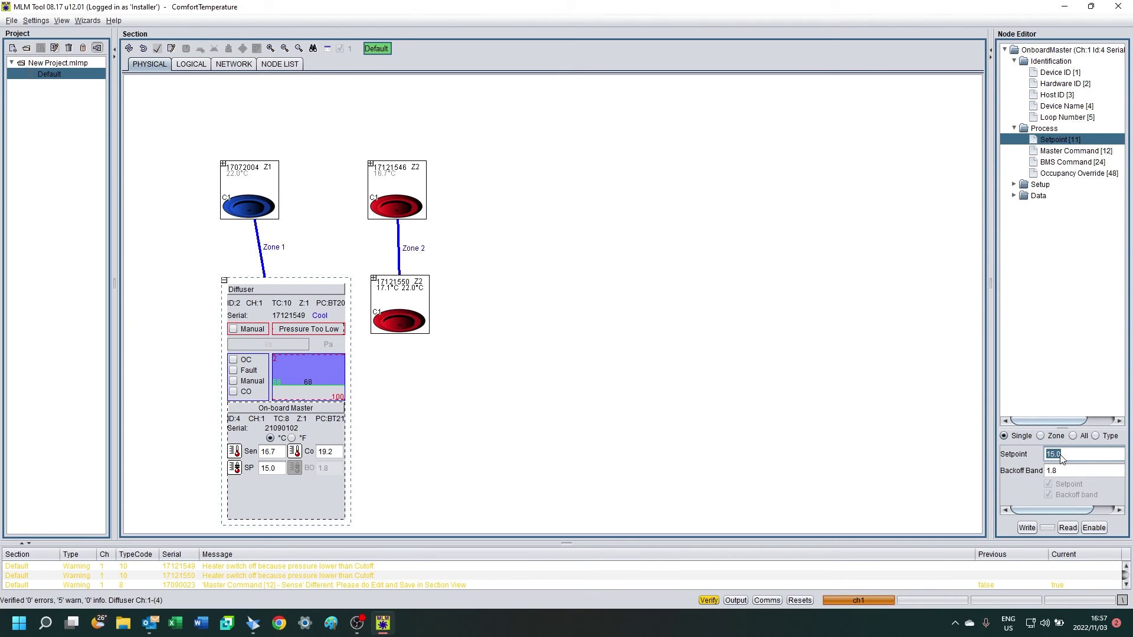
type("23")
key("Return")
left_click(224, 281)
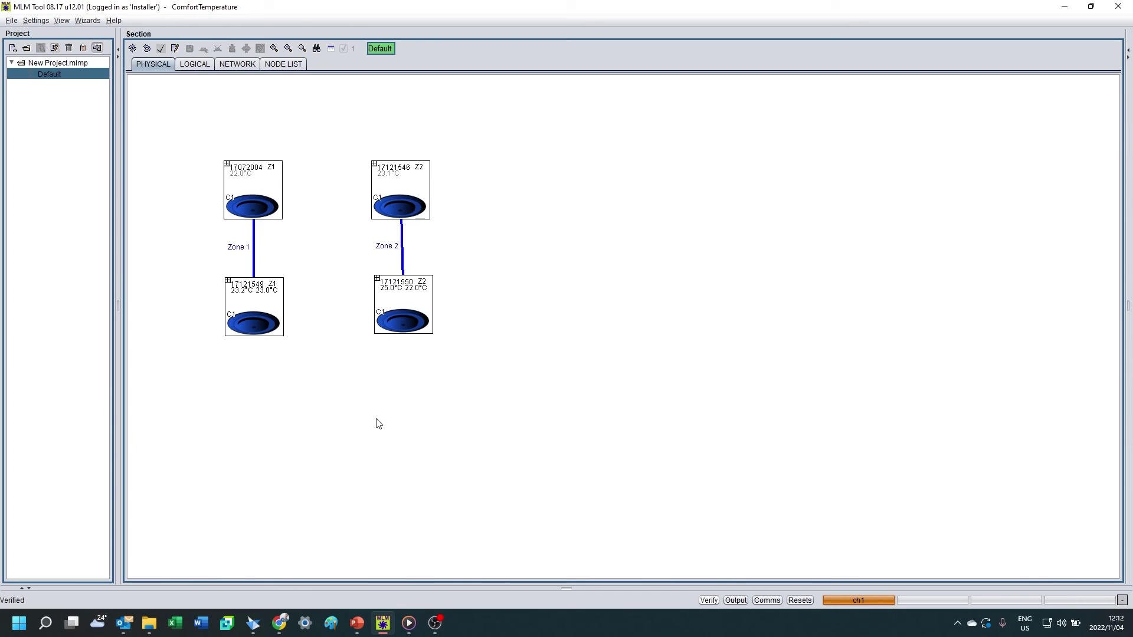
- From diffuser 17072004's Process cmd, write Motor Manual override to all diffusers
left_click(228, 164)
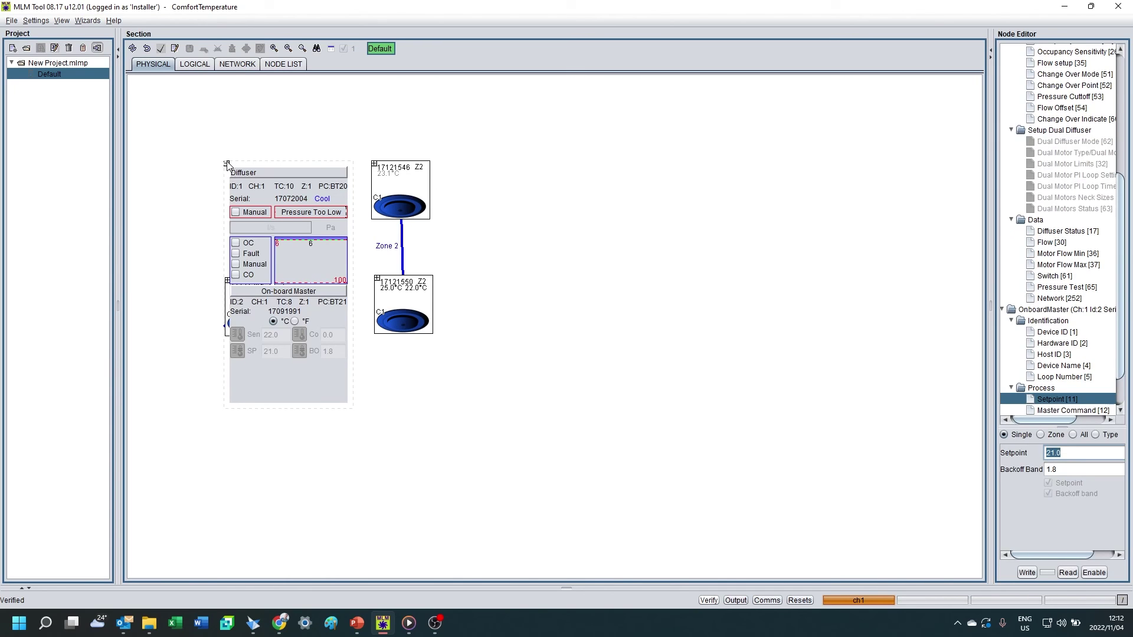
left_click(306, 194)
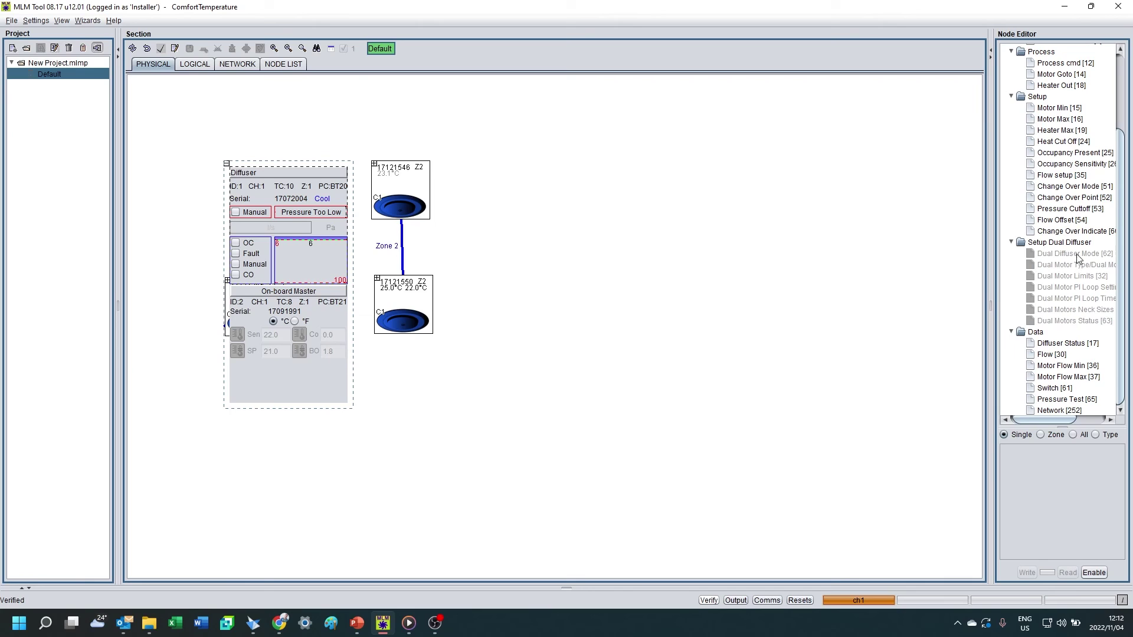
scroll(1077, 254, "up", 3)
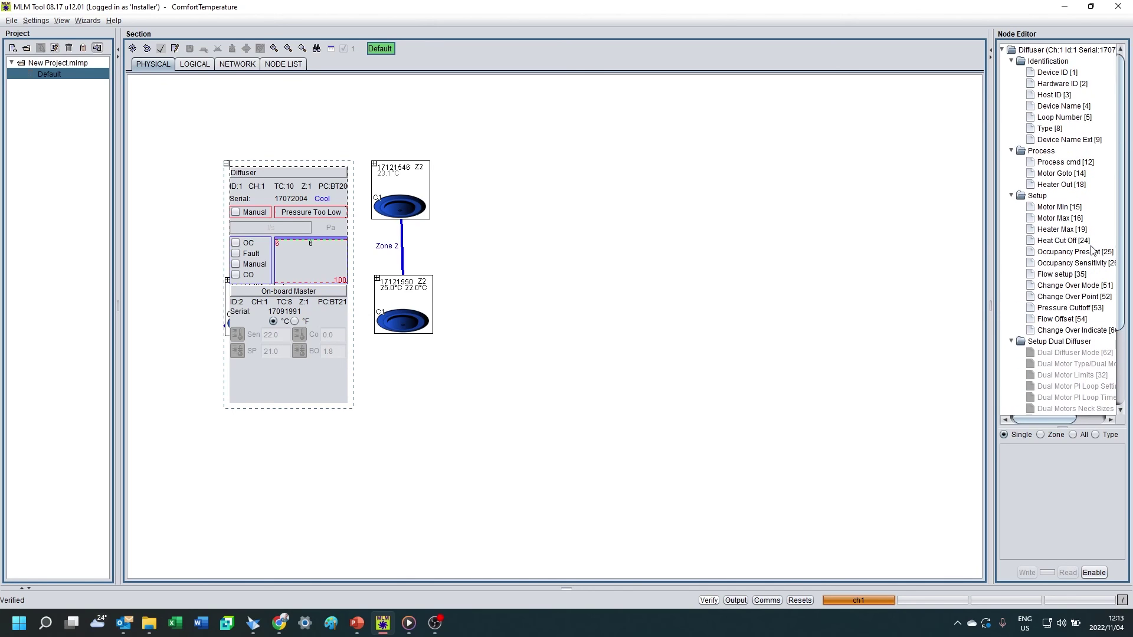
left_click(1051, 165)
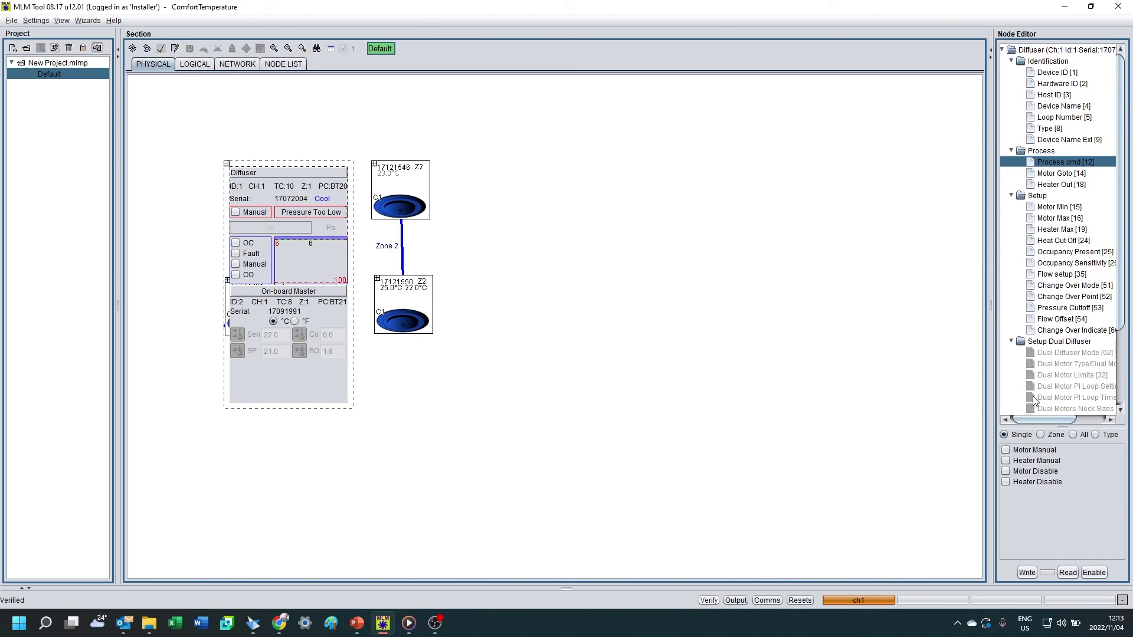
left_click(1007, 450)
left_click(1074, 435)
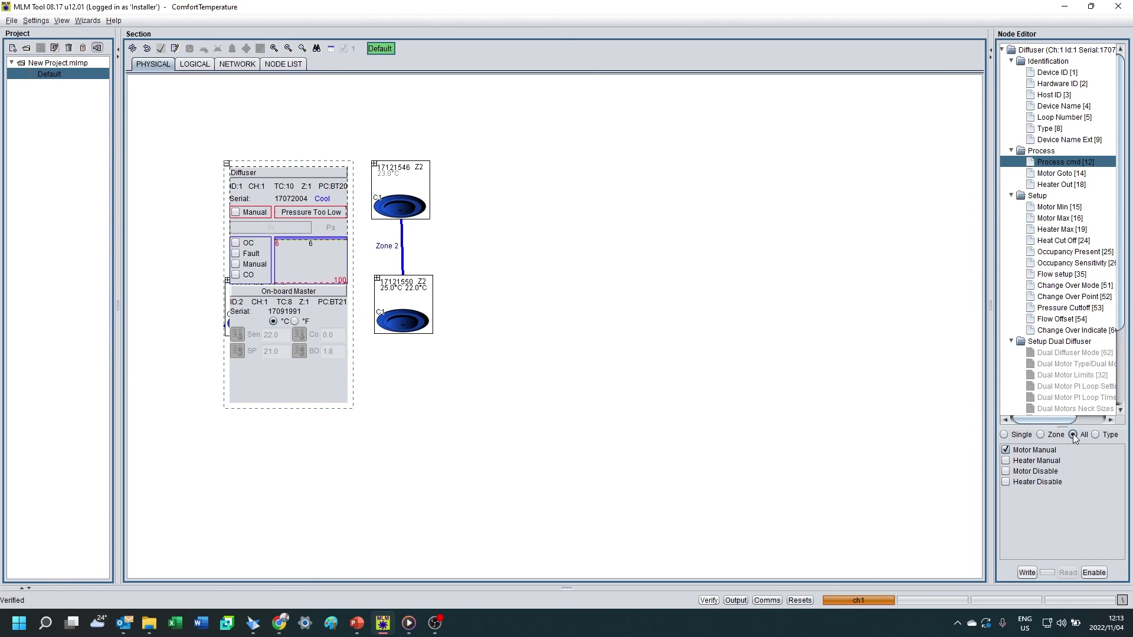
left_click(1027, 573)
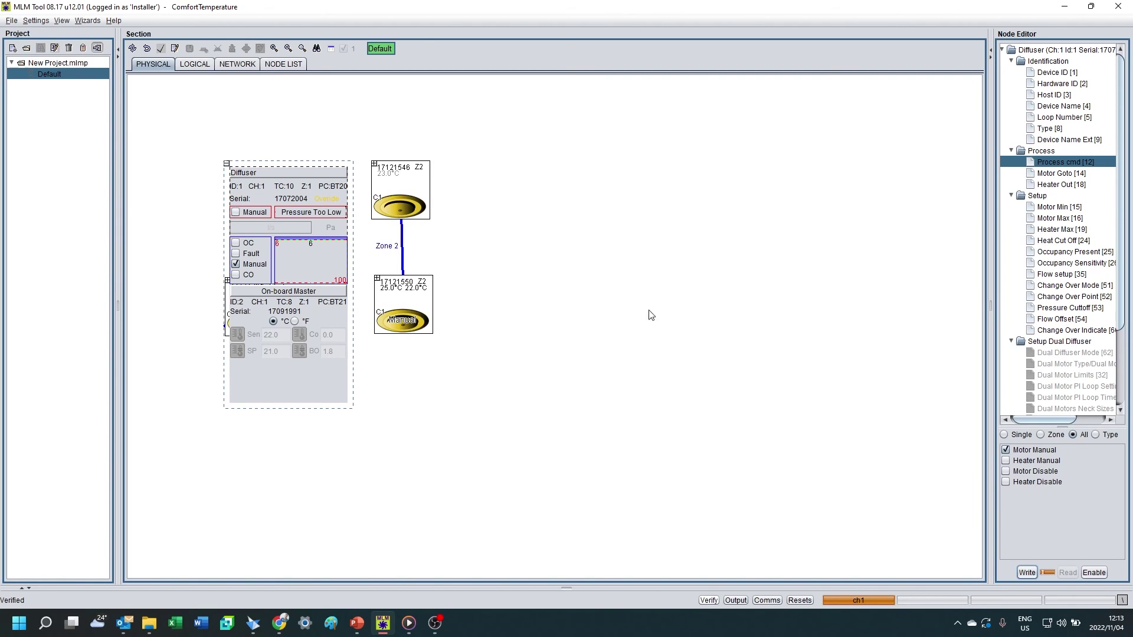
left_click(227, 164)
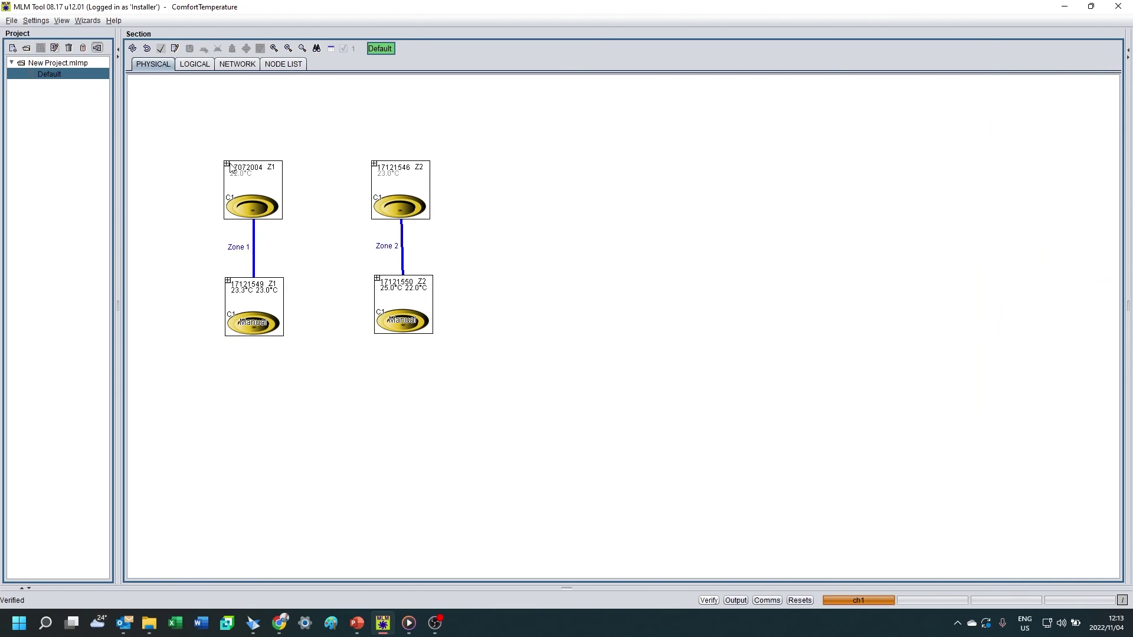
left_click(227, 164)
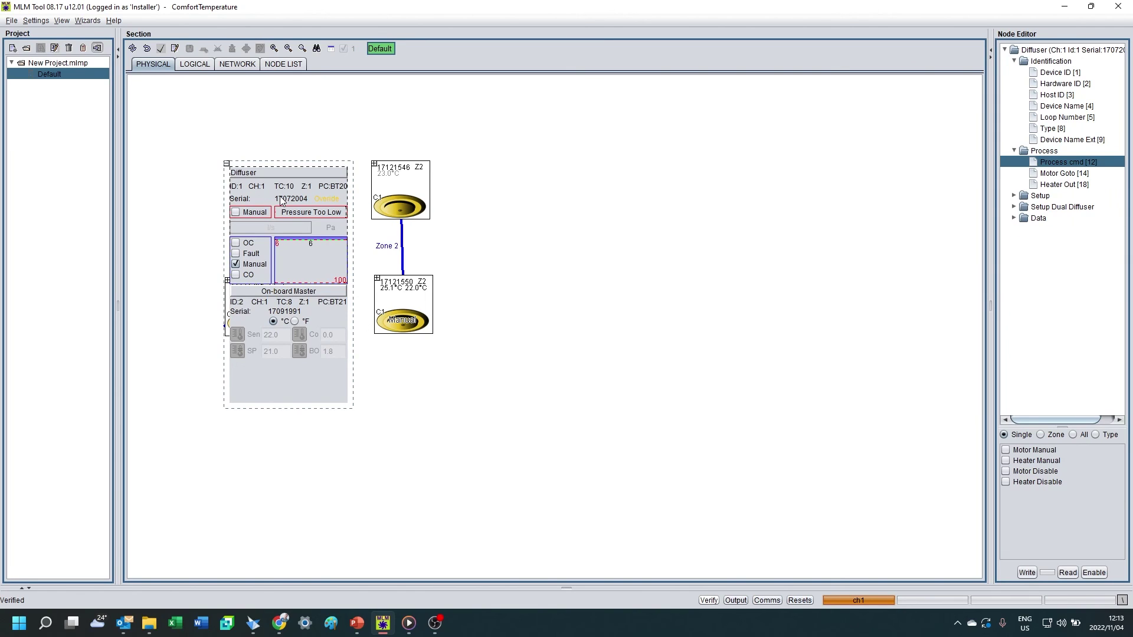
- Write Motor Goto 100 to all diffusers and confirm 17121546 reads 100
left_click(1051, 174)
left_click(1053, 452)
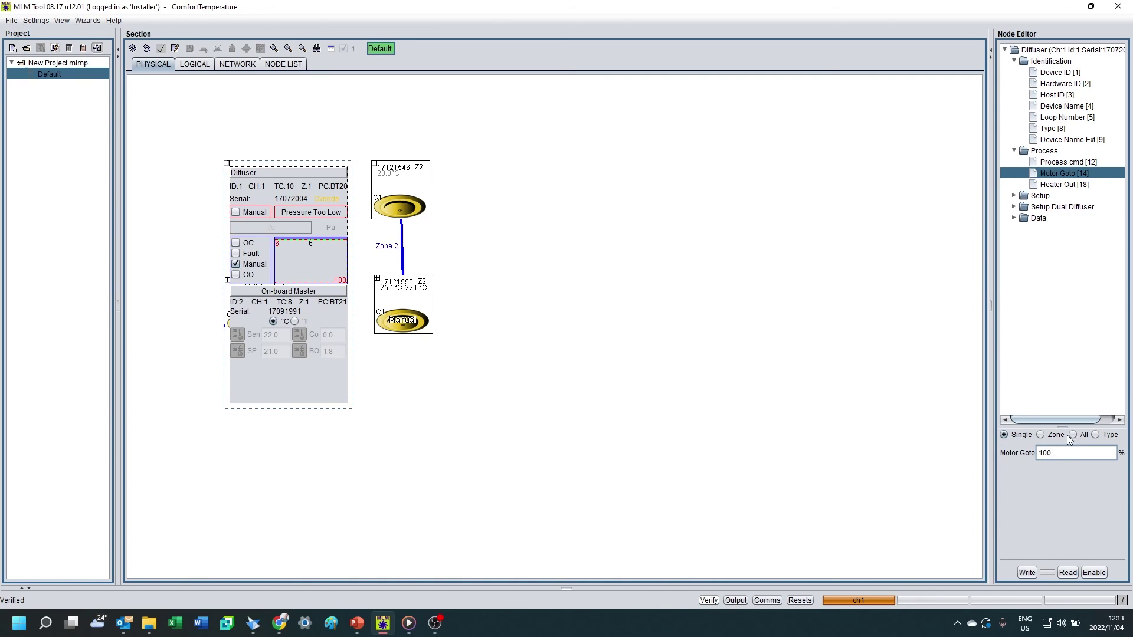
left_click(1072, 434)
left_click(1026, 572)
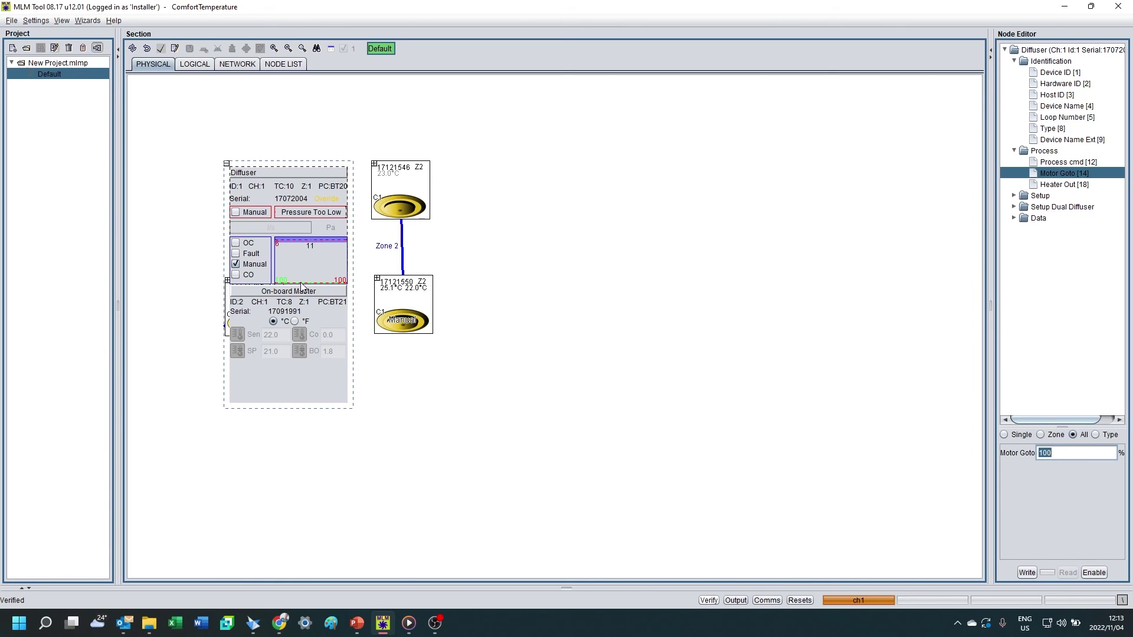
left_click(374, 163)
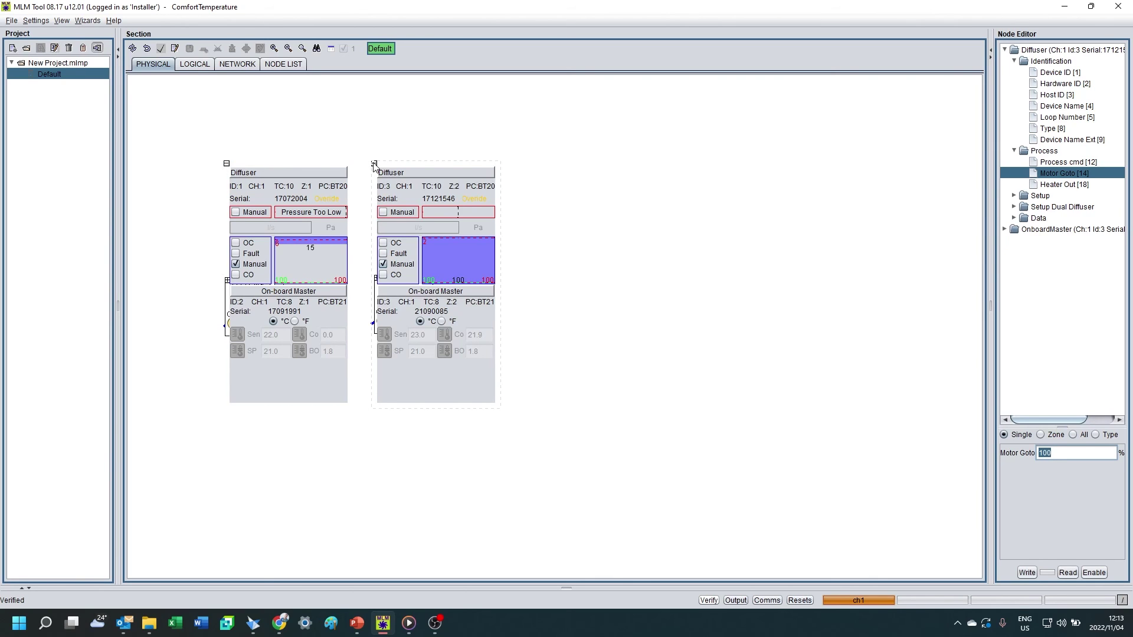
- Review the zone diagram, then scroll the network view listing all devices
left_click(193, 65)
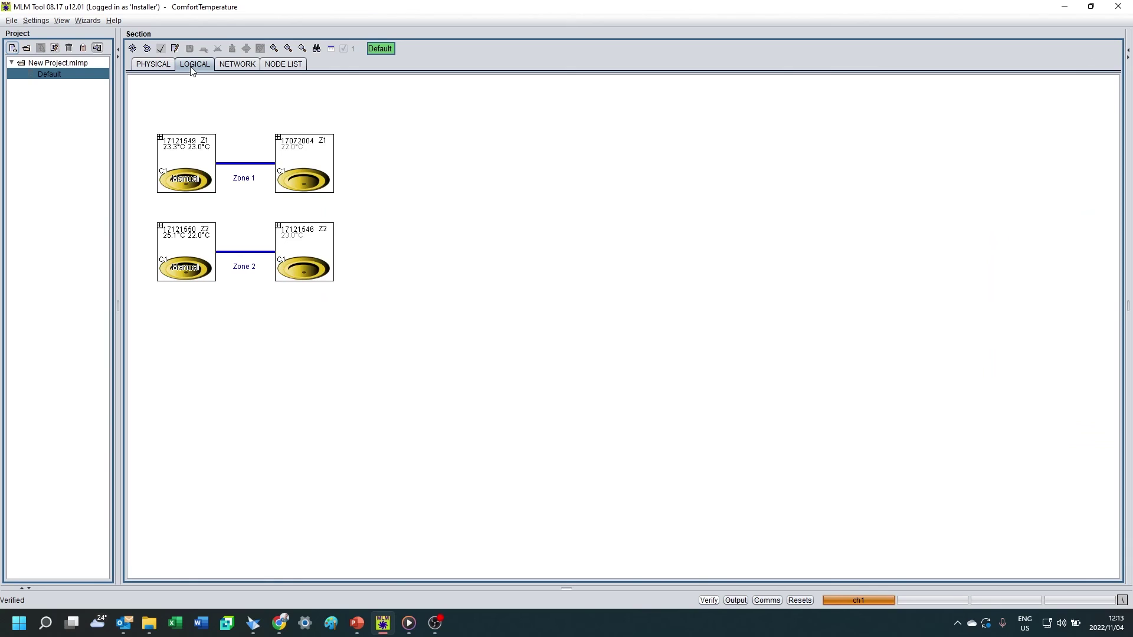
left_click(237, 65)
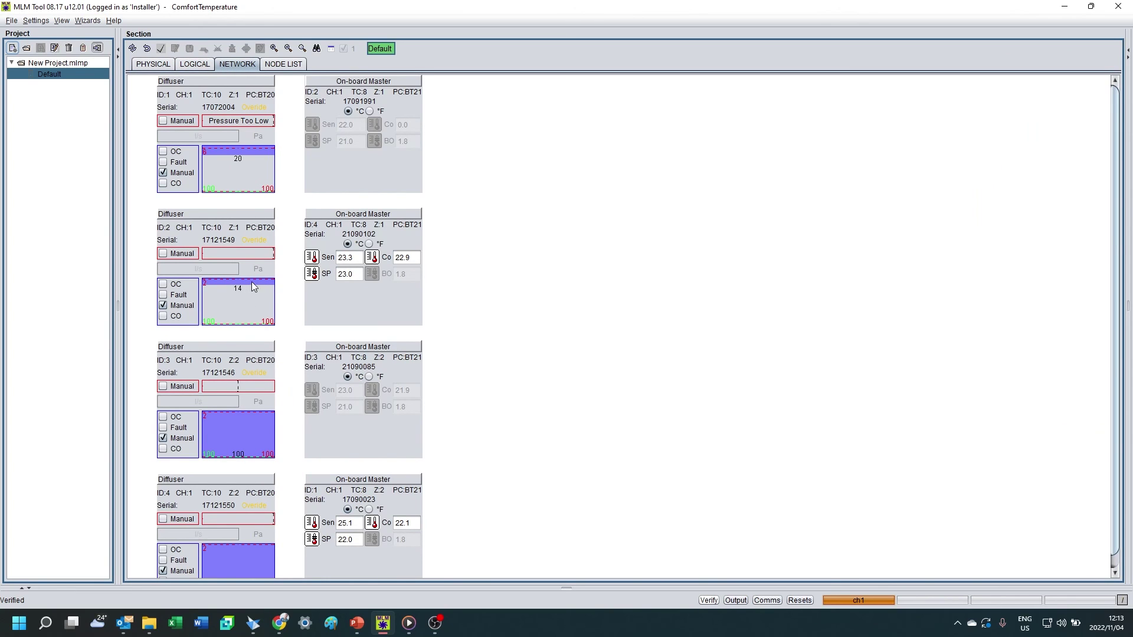
scroll(271, 320, "down", 1)
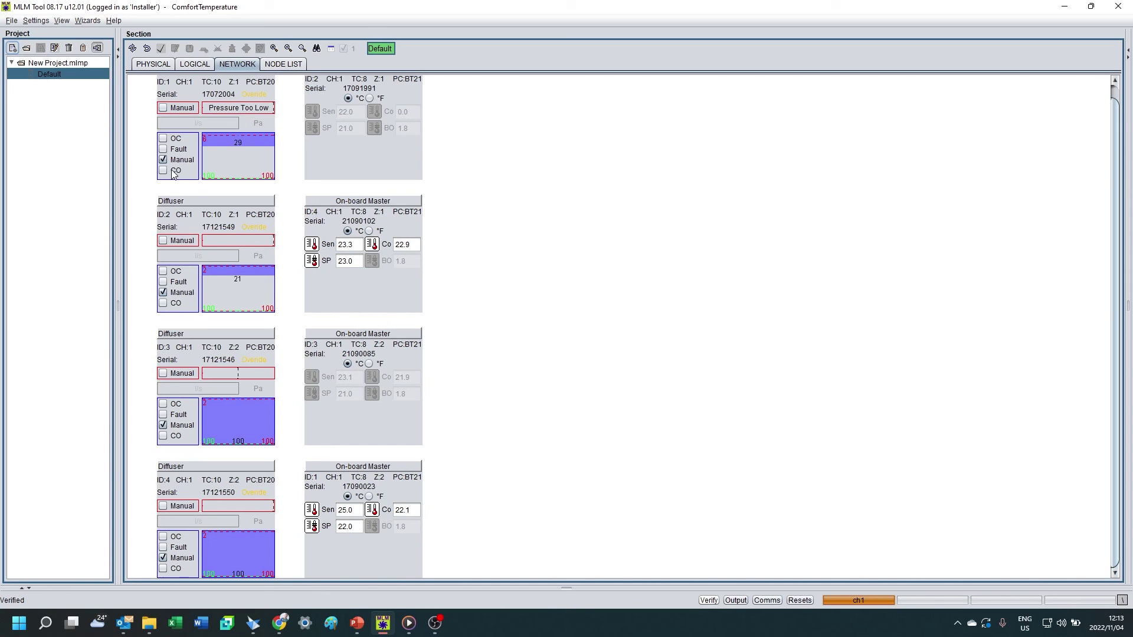
- In the physical layout, collapse the detail panels of diffusers 17072004 and 17121546
left_click(158, 64)
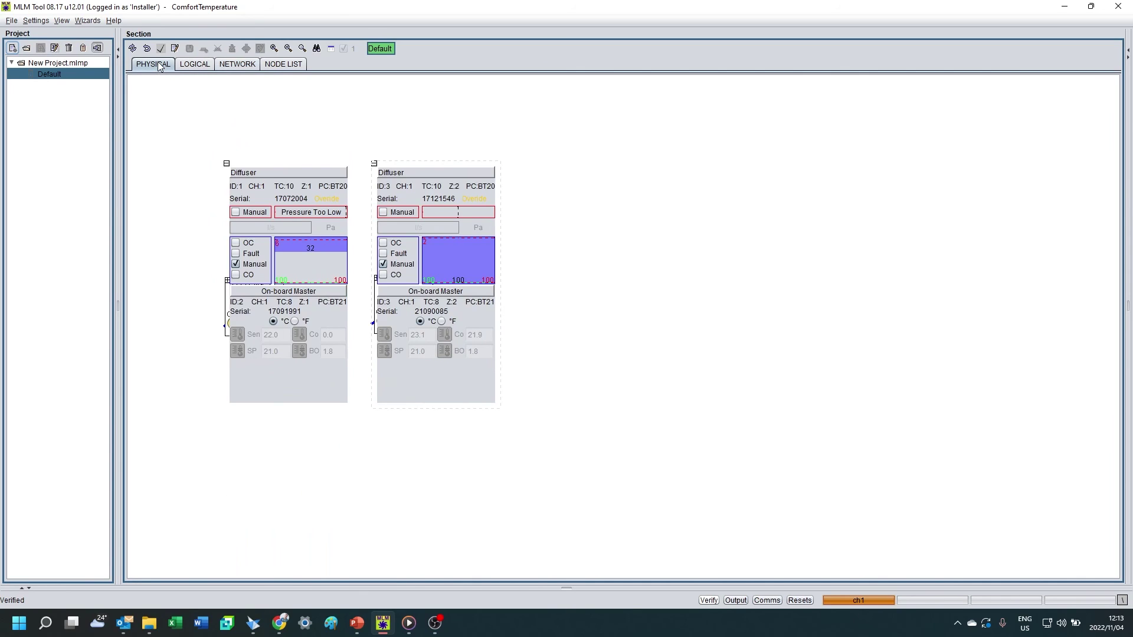
left_click(226, 164)
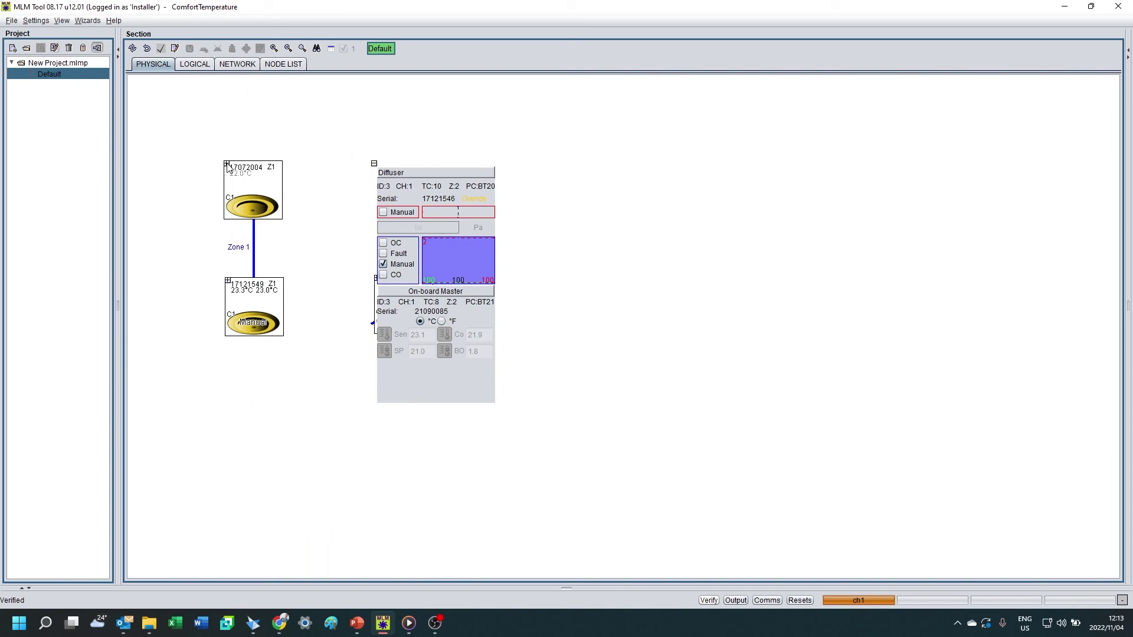
left_click(374, 164)
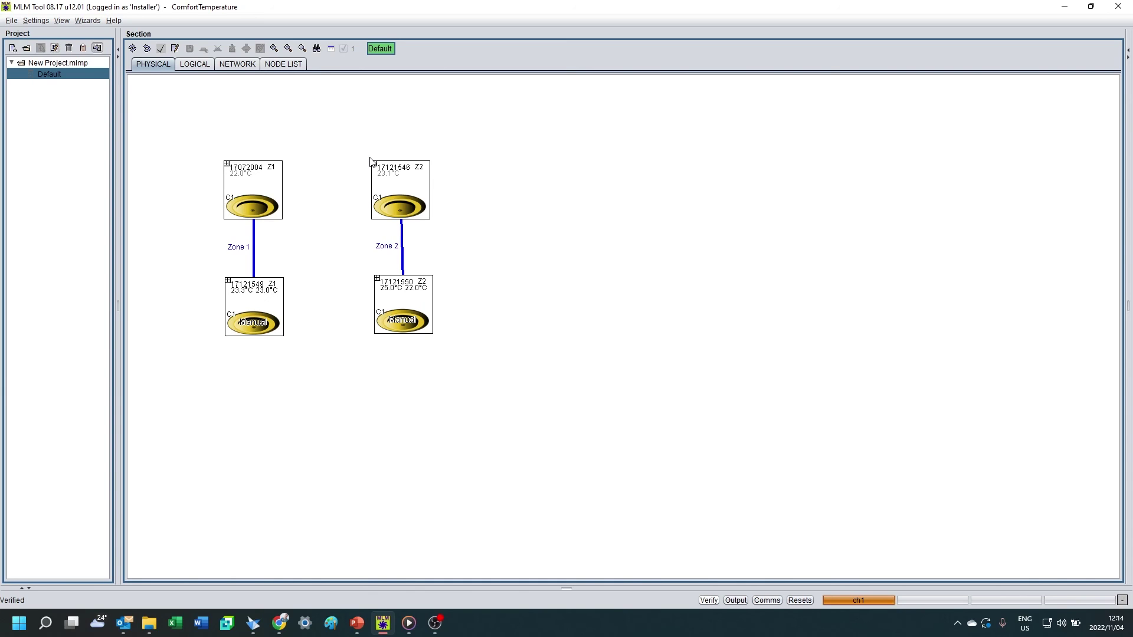
- Monitor the network view: 17121546 and 17121550 at 100, 17072004 at 55, 17121549 at 41
left_click(237, 63)
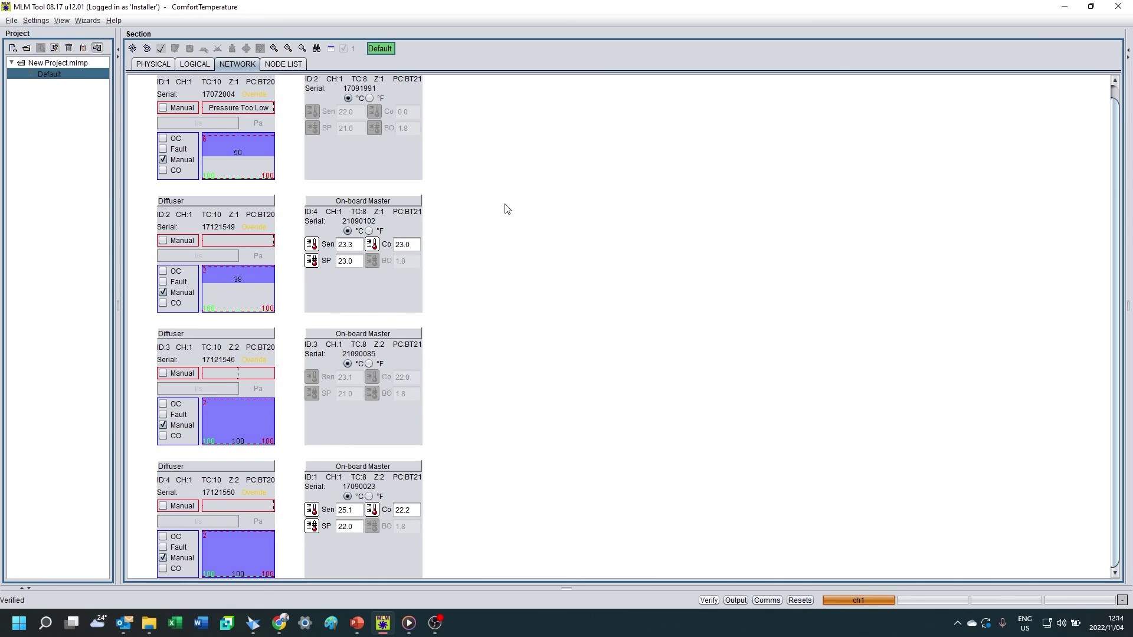
scroll(506, 209, "up", 1)
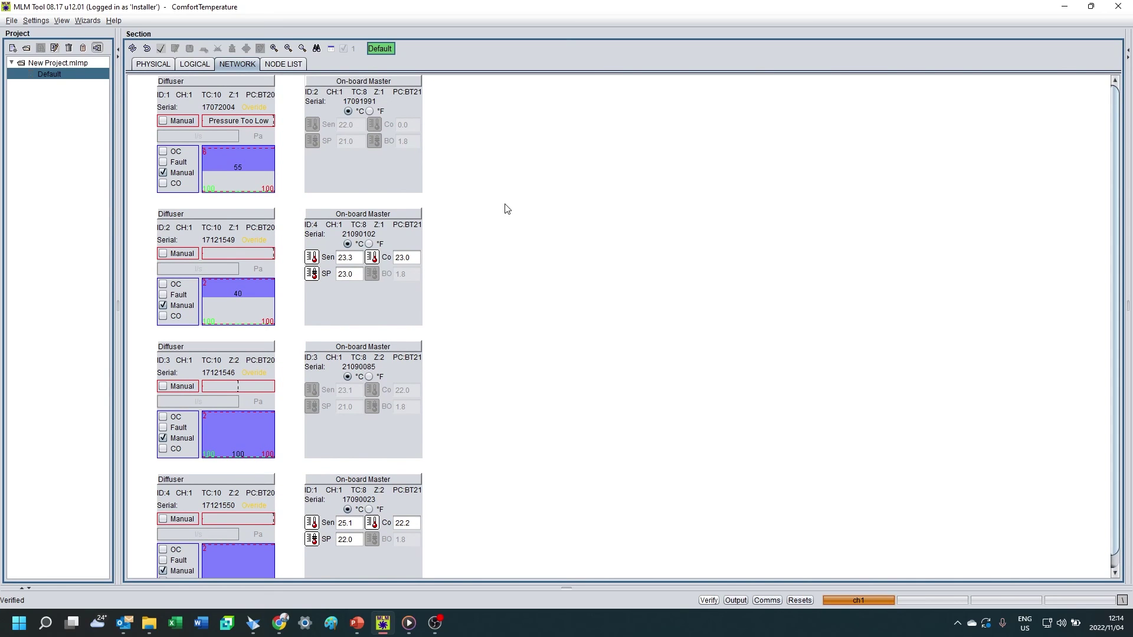
scroll(506, 209, "down", 1)
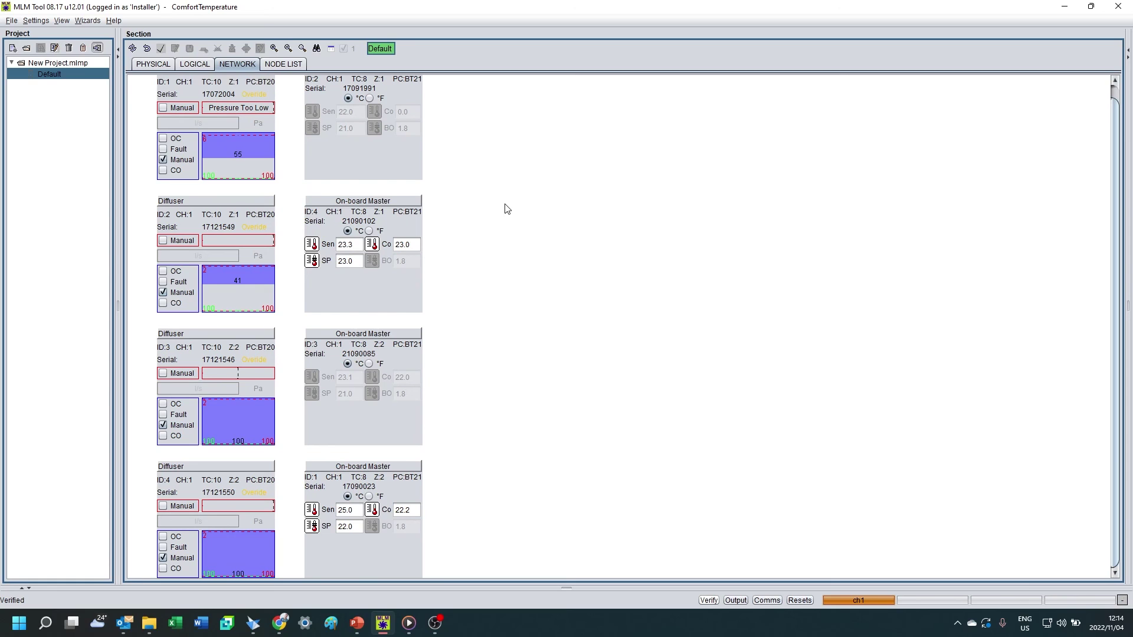